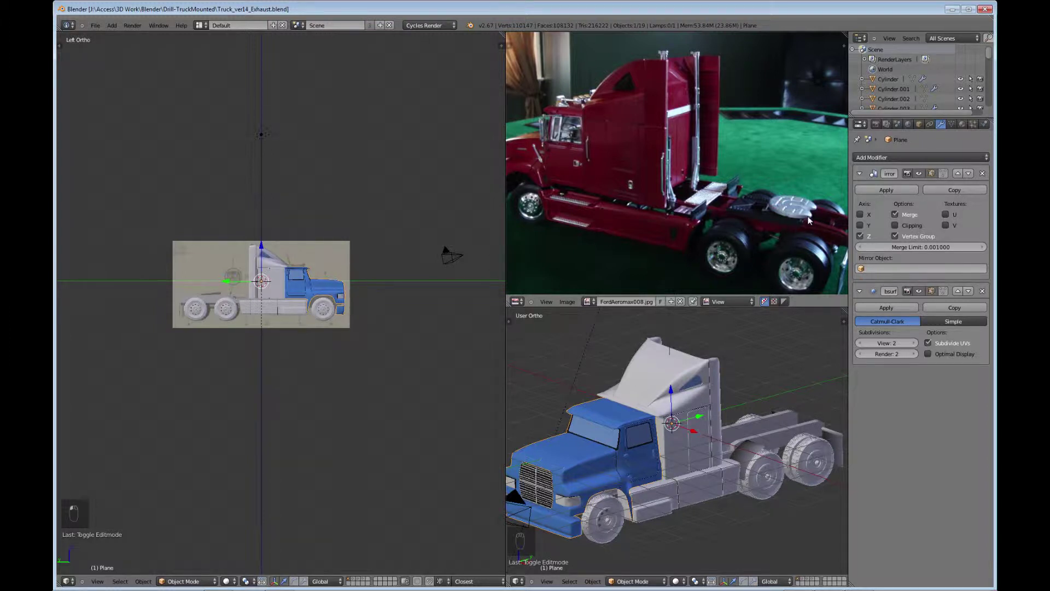
Maximize the image editor and zoom in on the FordAeromax008.jpg truck reference photo.
{"action": "scroll", "coordinate": [736, 200], "scroll_direction": "down", "scroll_amount": 1}
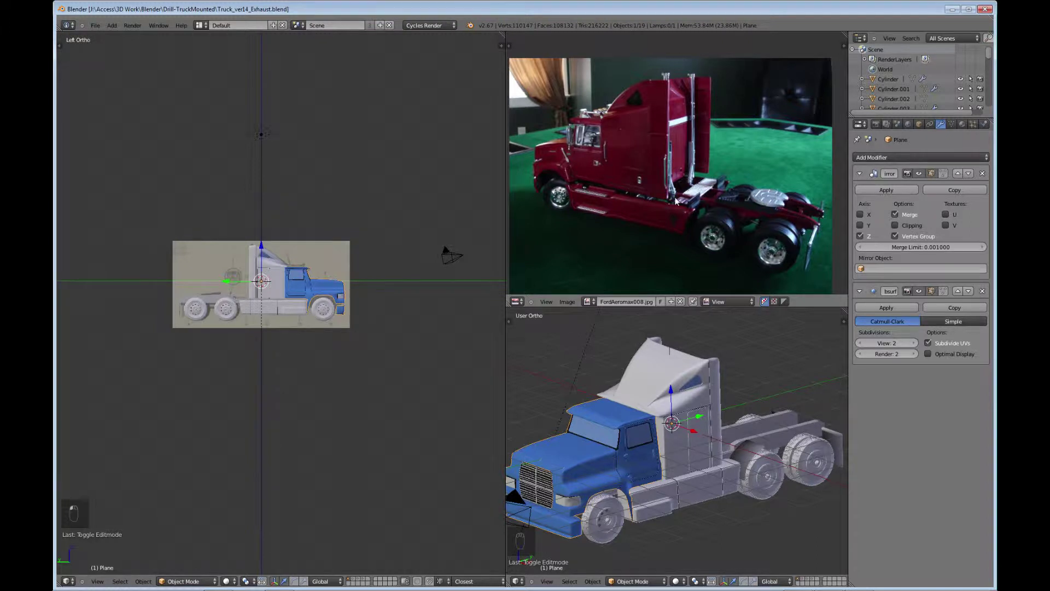
{"action": "middle_click_drag", "start_coordinate": [768, 416], "coordinate": [709, 427]}
{"action": "key", "text": "ctrl+Up"}
{"action": "scroll", "coordinate": [537, 291], "scroll_direction": "up", "scroll_amount": 4}
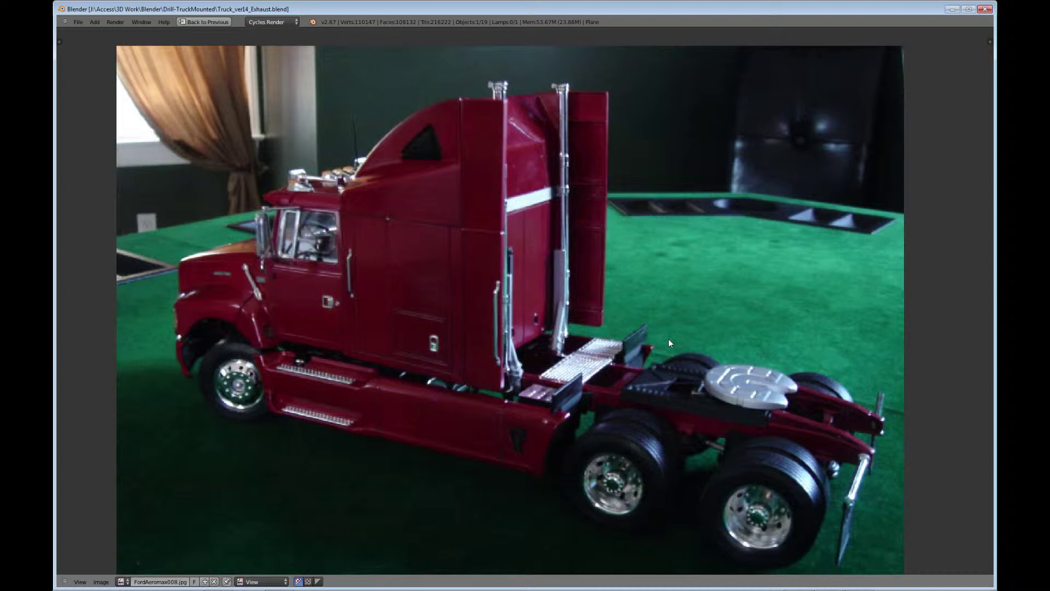
Restore the layout, maximize the 3D view and orbit from the side view onto the truck.
{"action": "key", "text": "ctrl+Up"}
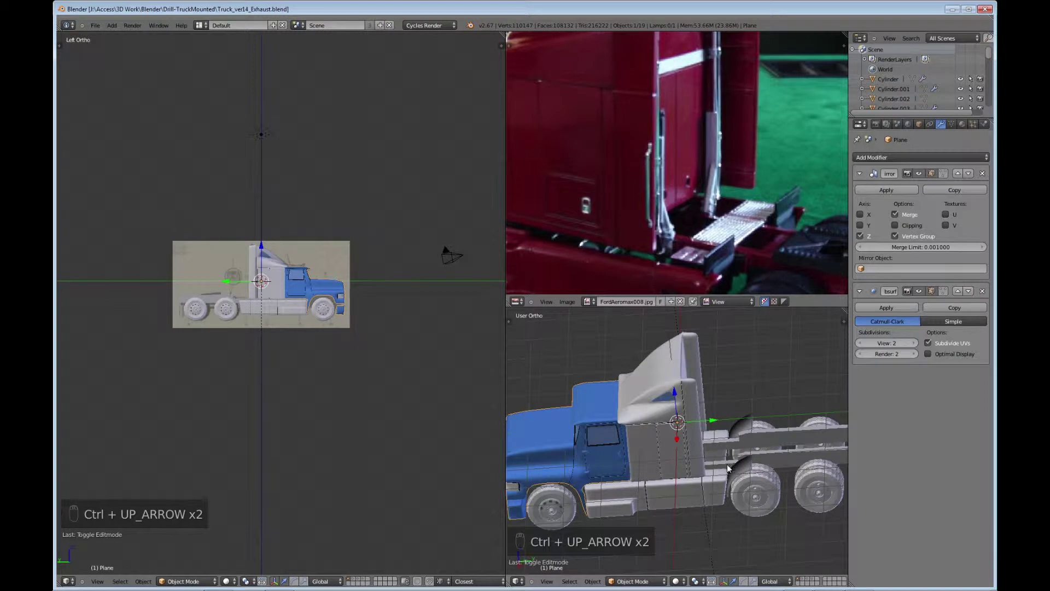
{"action": "key", "text": "ctrl+Up"}
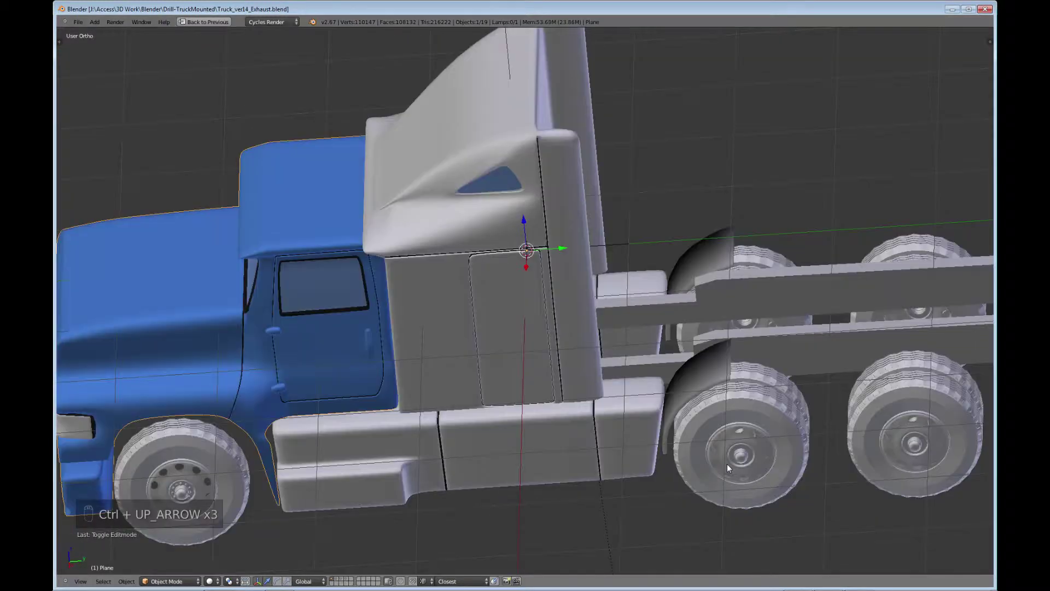
{"action": "key", "text": "KP_3"}
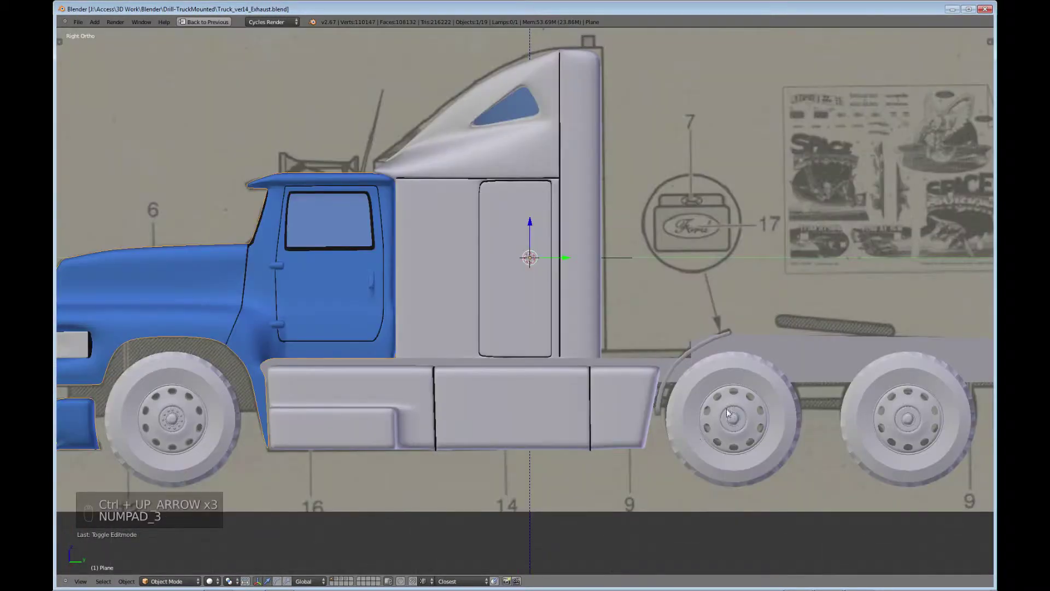
{"action": "middle_click_drag", "start_coordinate": [723, 394], "coordinate": [540, 305]}
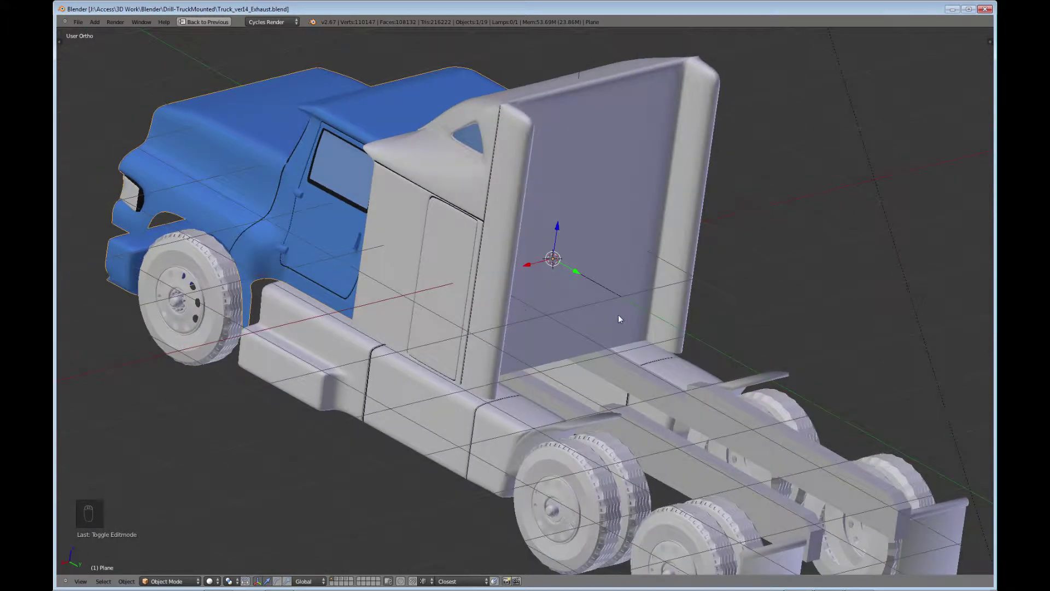
{"action": "middle_click_drag", "start_coordinate": [621, 314], "coordinate": [654, 246]}
Select the rear cab panel Plane.001 and enter Edit Mode.
{"action": "right_click", "coordinate": [664, 229]}
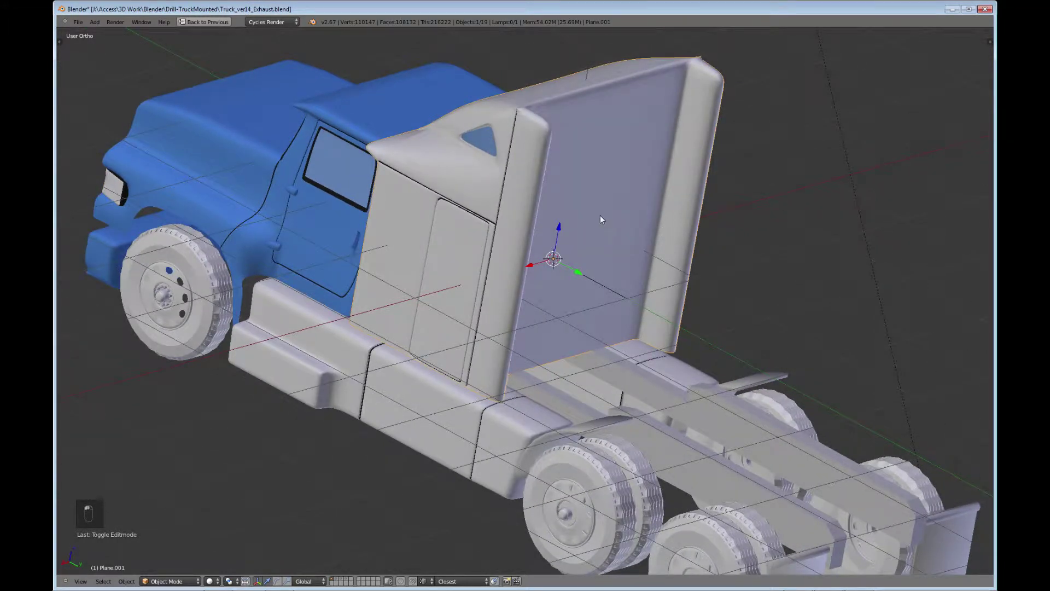
{"action": "key", "text": "Tab"}
{"action": "middle_click_drag", "start_coordinate": [600, 220], "coordinate": [553, 327]}
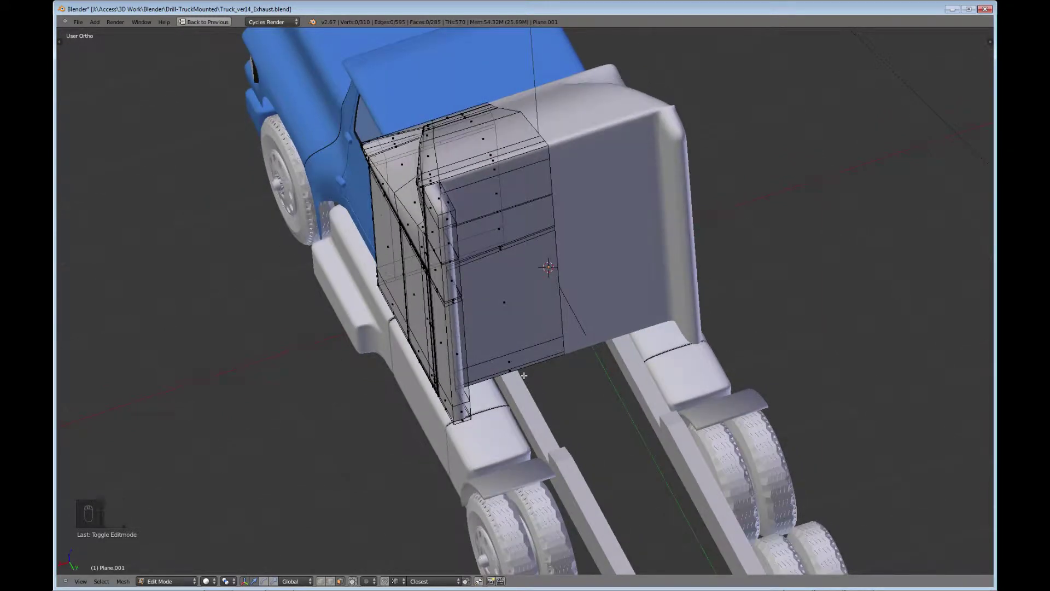
Add a cylinder with 12 vertices and Cap Fill Type Nothing into the Plane.001 mesh.
{"action": "key", "text": "shift+a"}
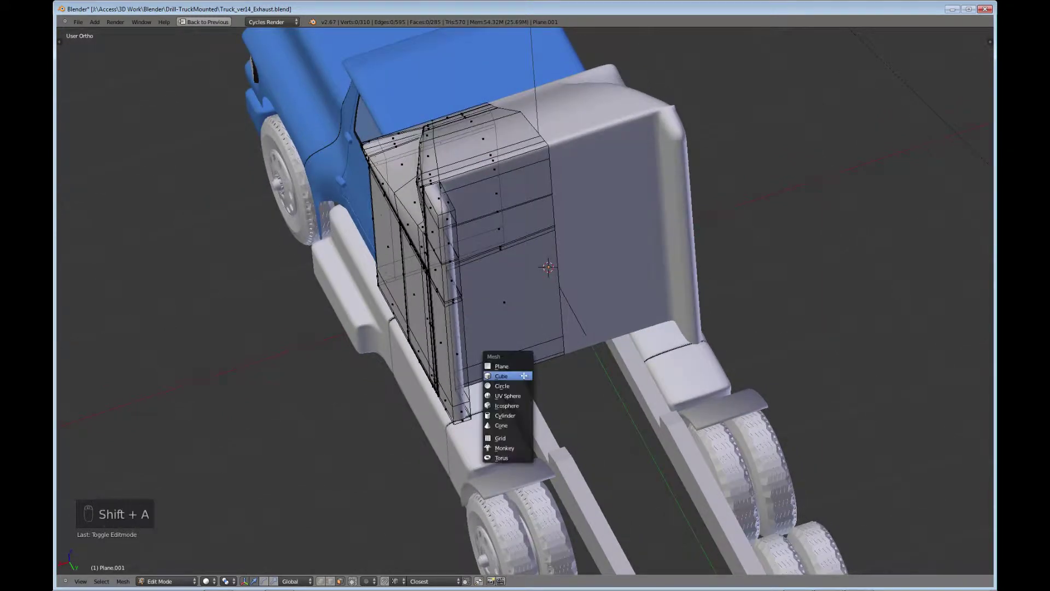
{"action": "left_click", "coordinate": [503, 415]}
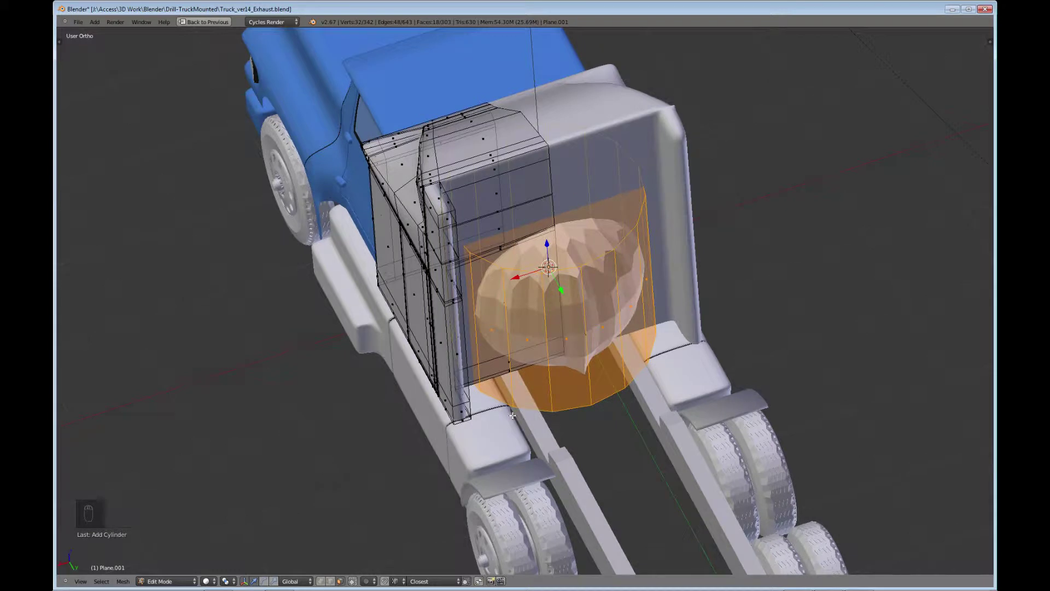
{"action": "key", "text": "t"}
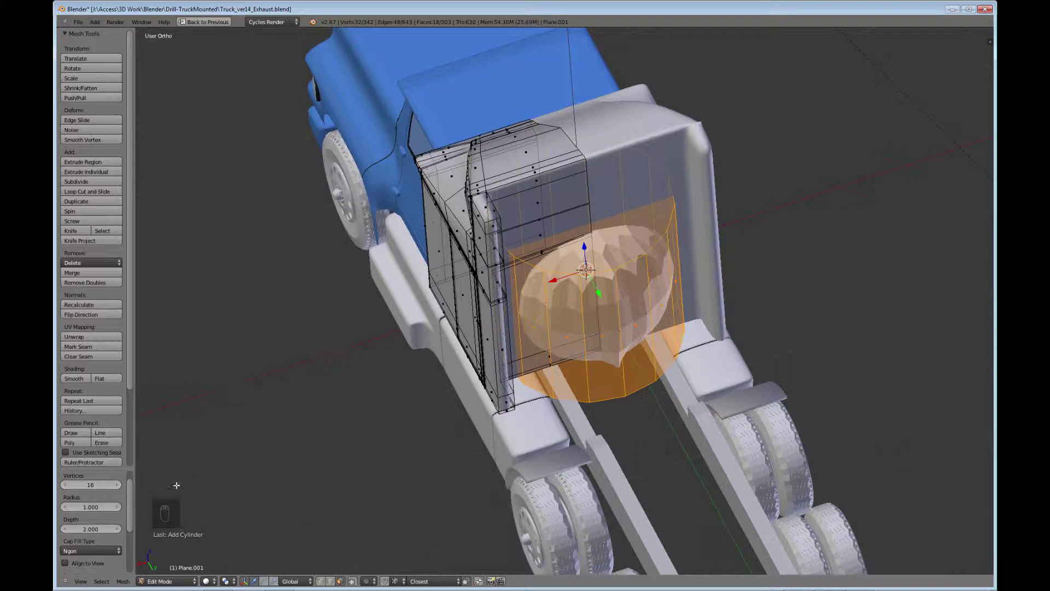
{"action": "left_click", "coordinate": [88, 485]}
{"action": "type", "text": "12"}
{"action": "left_click", "coordinate": [103, 551]}
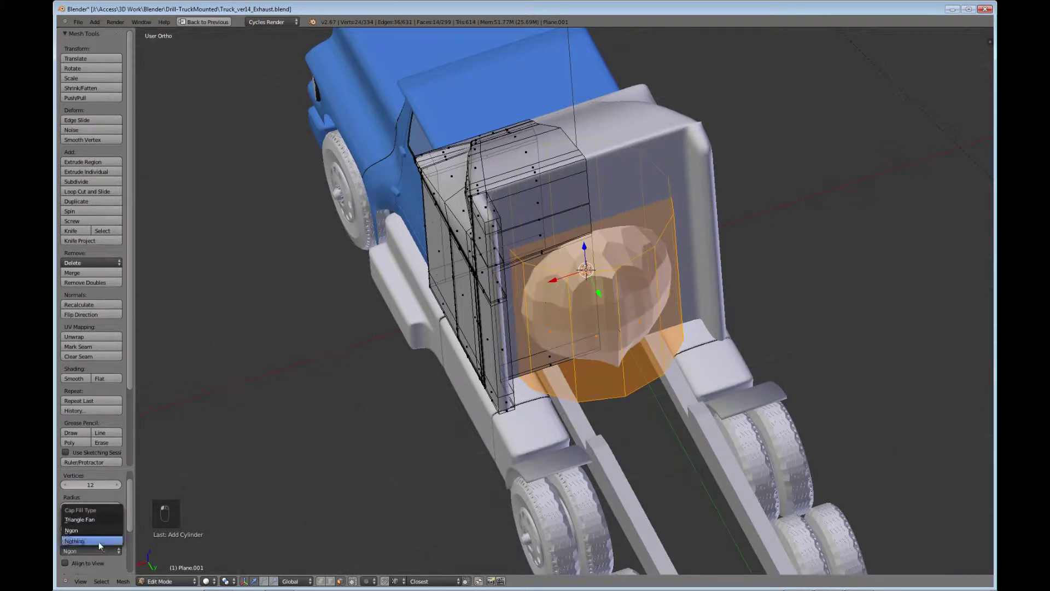
{"action": "left_click", "coordinate": [98, 542]}
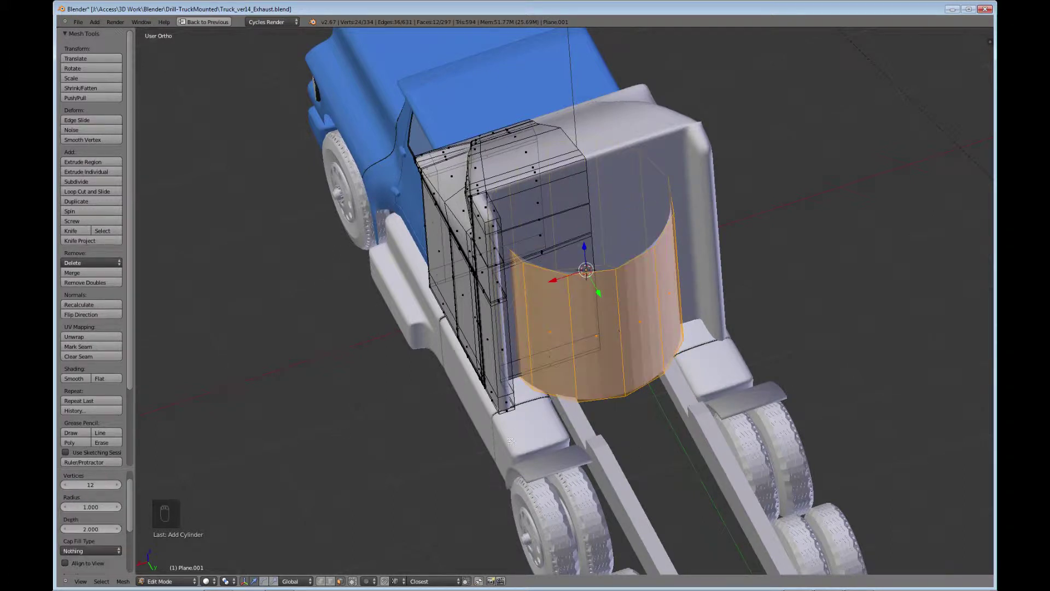
{"action": "middle_click_drag", "start_coordinate": [514, 439], "coordinate": [547, 416]}
Disable Clipping on the Mirror modifier and maximize the 3D view.
{"action": "key", "text": "ctrl+Up"}
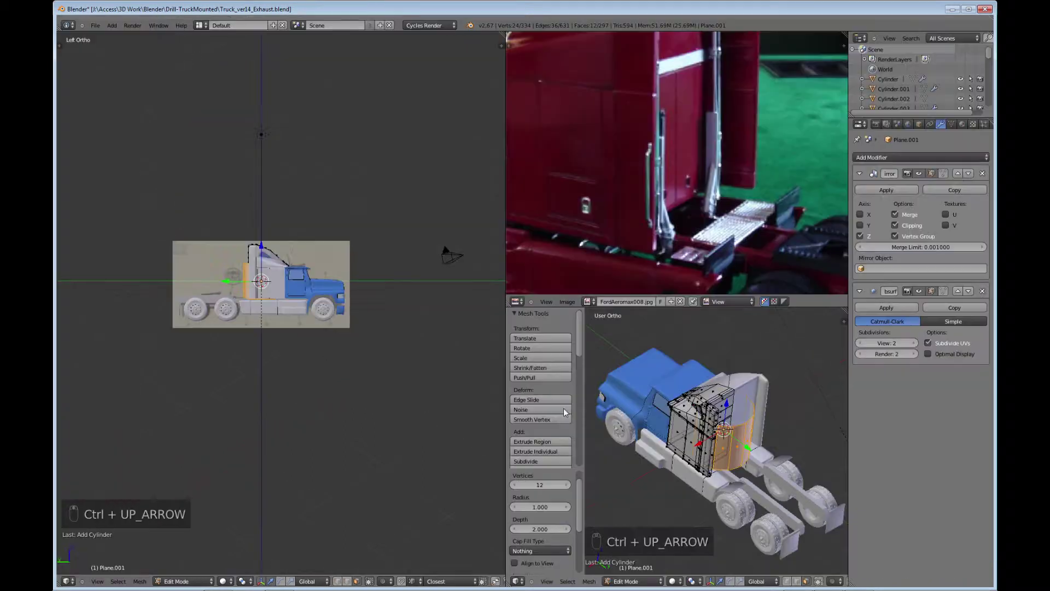
{"action": "left_click", "coordinate": [896, 225]}
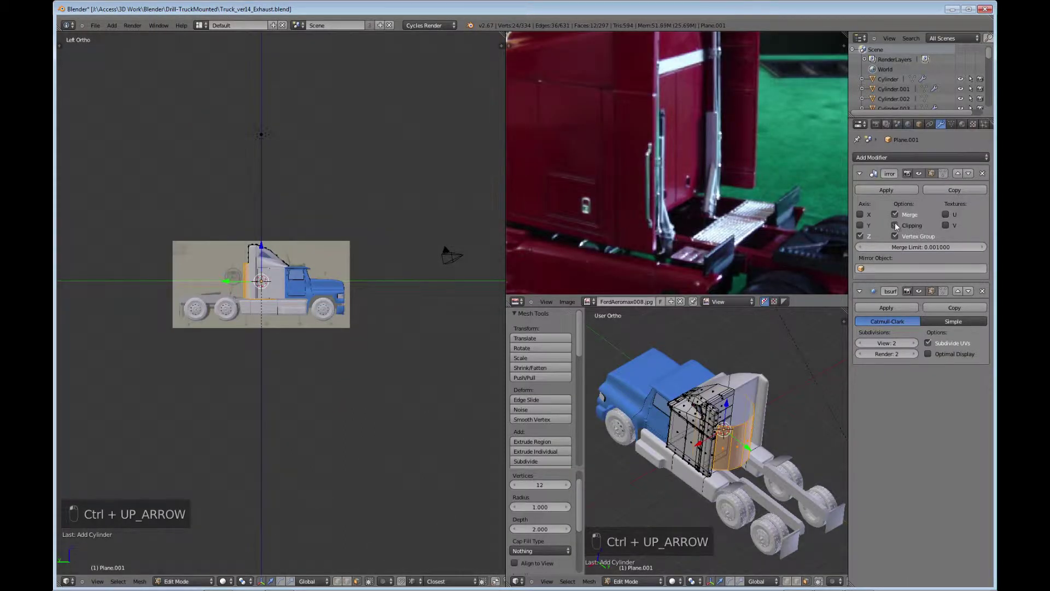
{"action": "key", "text": "ctrl+Up"}
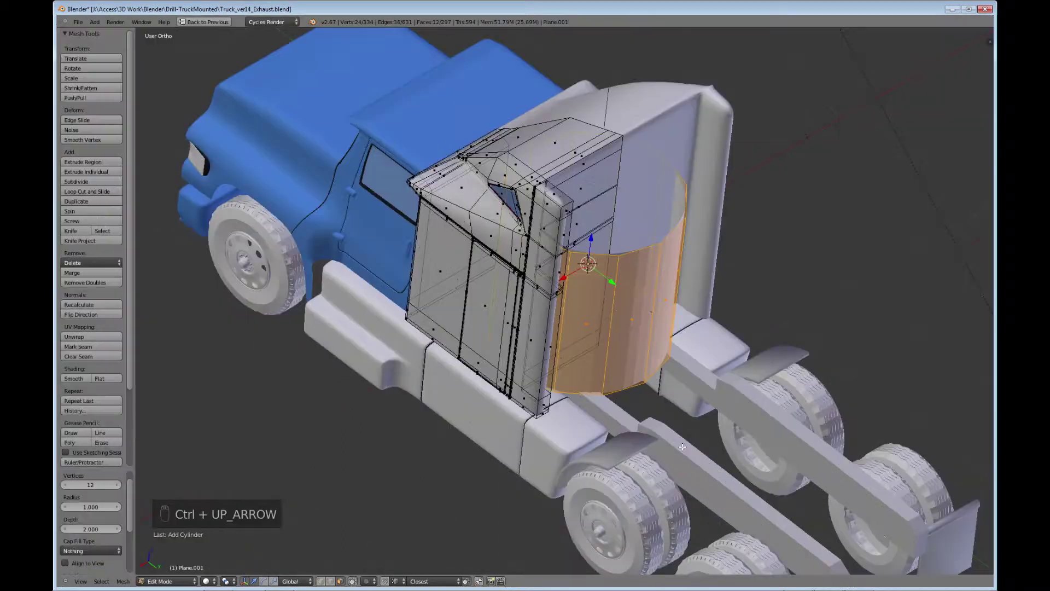
{"action": "key", "text": "t"}
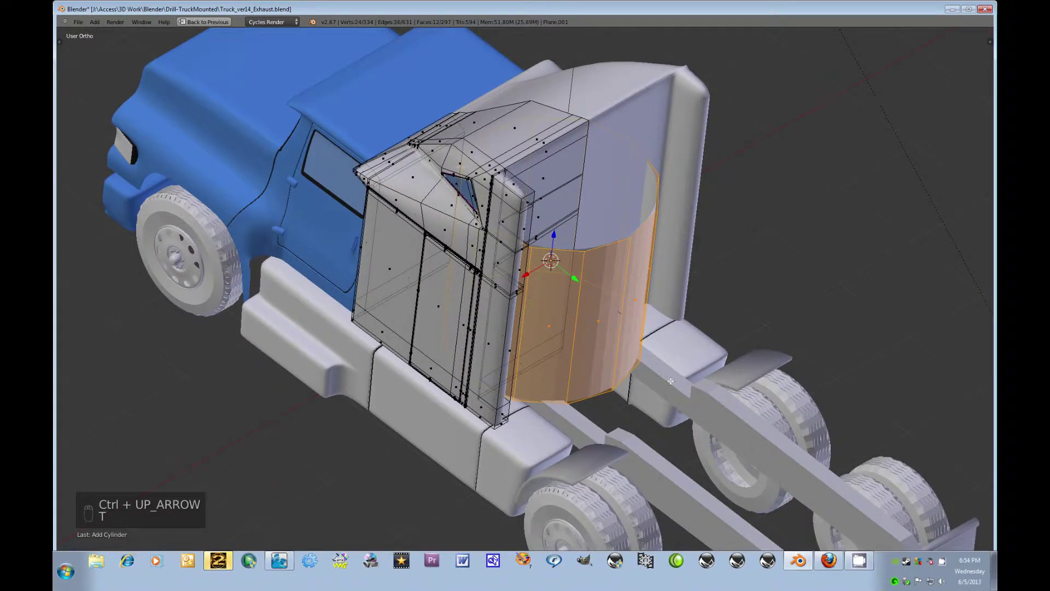
In top view, move the cylinder along X to the cab's side edge and scale it down.
{"action": "key", "text": "KP_7"}
{"action": "key", "text": "s"}
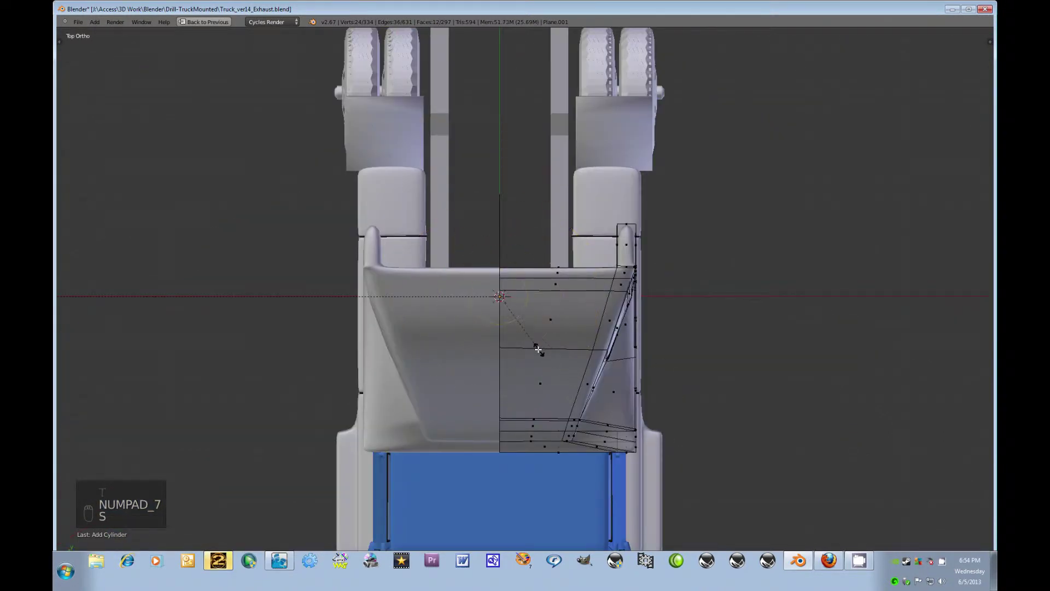
{"action": "right_click", "coordinate": [538, 349]}
{"action": "left_click_drag", "start_coordinate": [535, 296], "coordinate": [589, 217]}
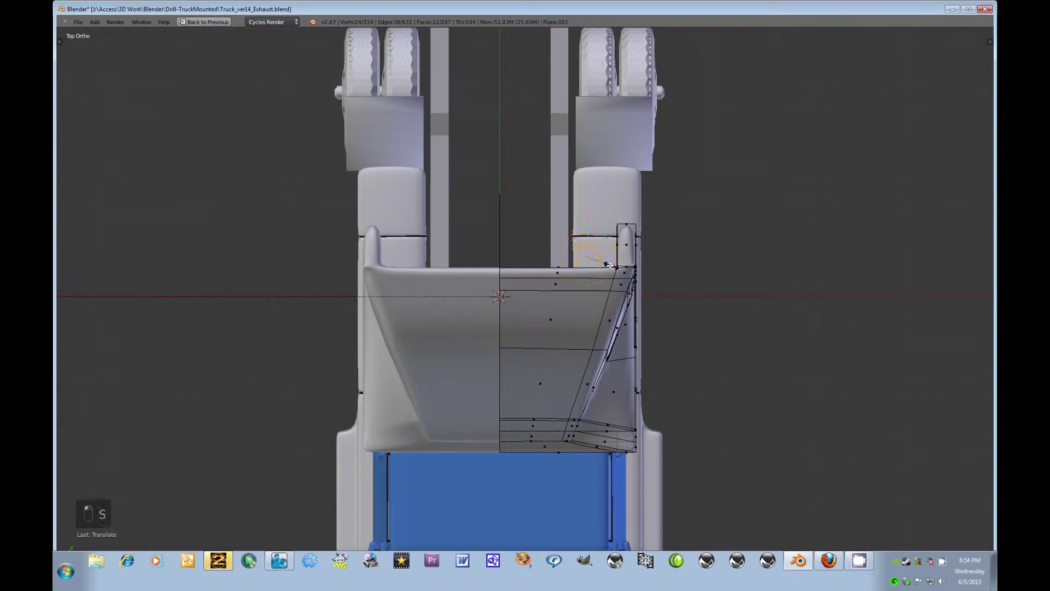
{"action": "key", "text": "s"}
{"action": "left_click", "coordinate": [617, 259]}
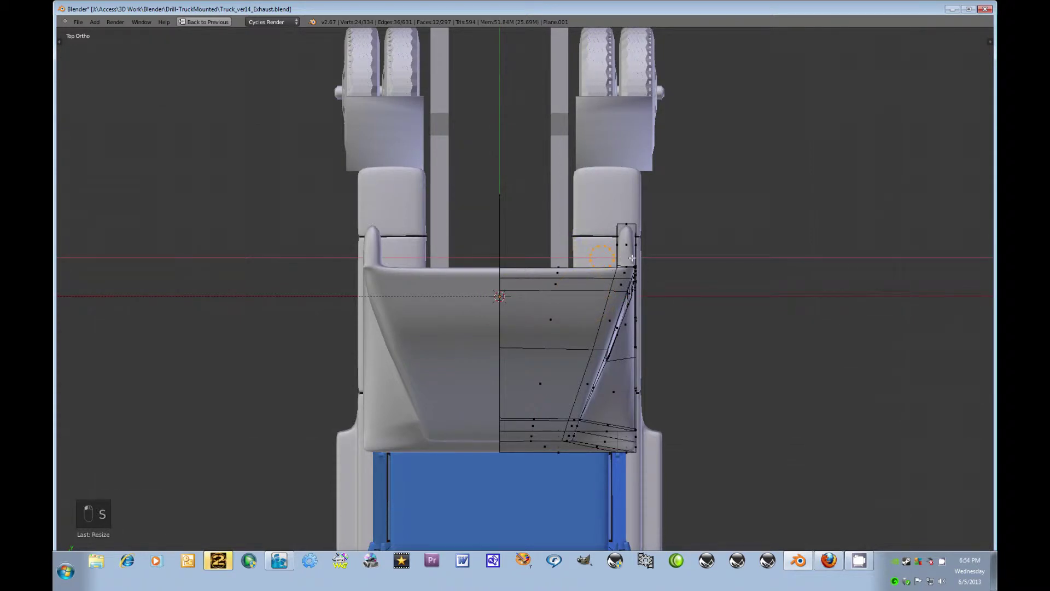
{"action": "right_click", "coordinate": [632, 258]}
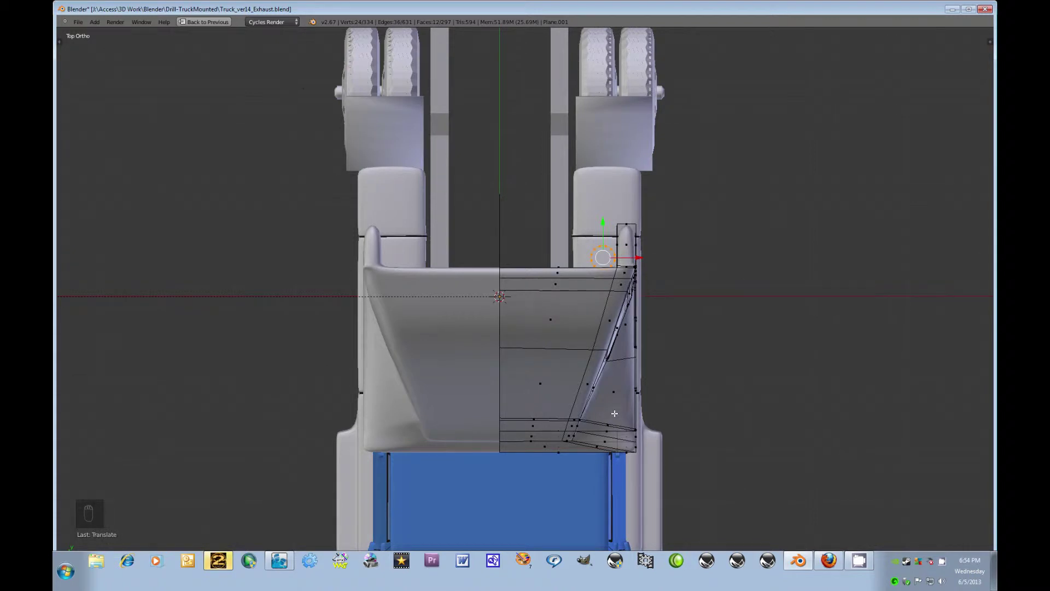
{"action": "key", "text": "KP_3"}
{"action": "middle_click_drag", "start_coordinate": [615, 413], "coordinate": [505, 331]}
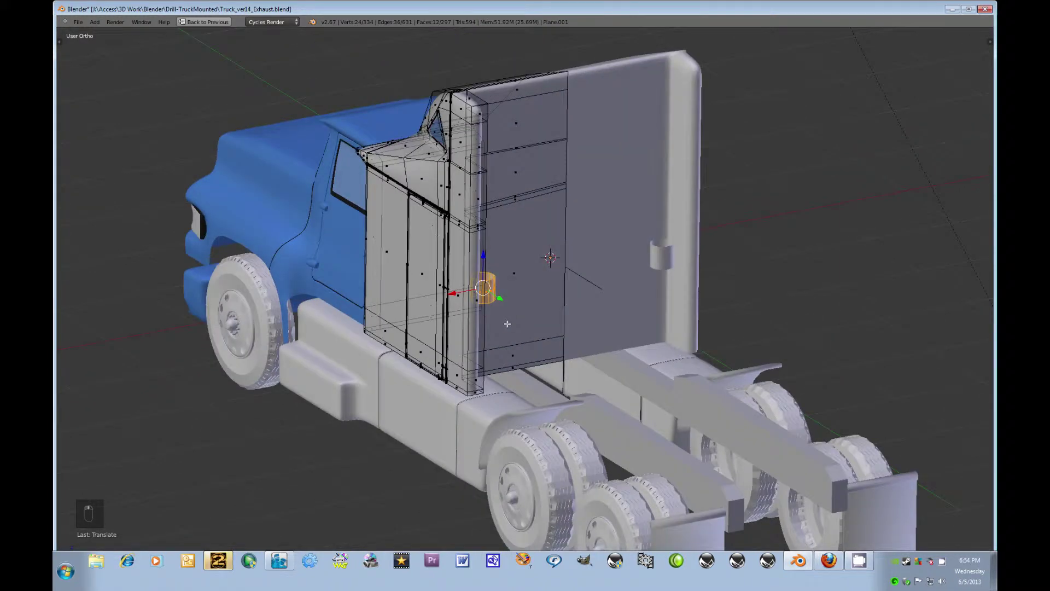
Stretch the cylinder about 1.498 along Z and give it smooth shading.
{"action": "key", "text": "s"}
{"action": "key", "text": "z"}
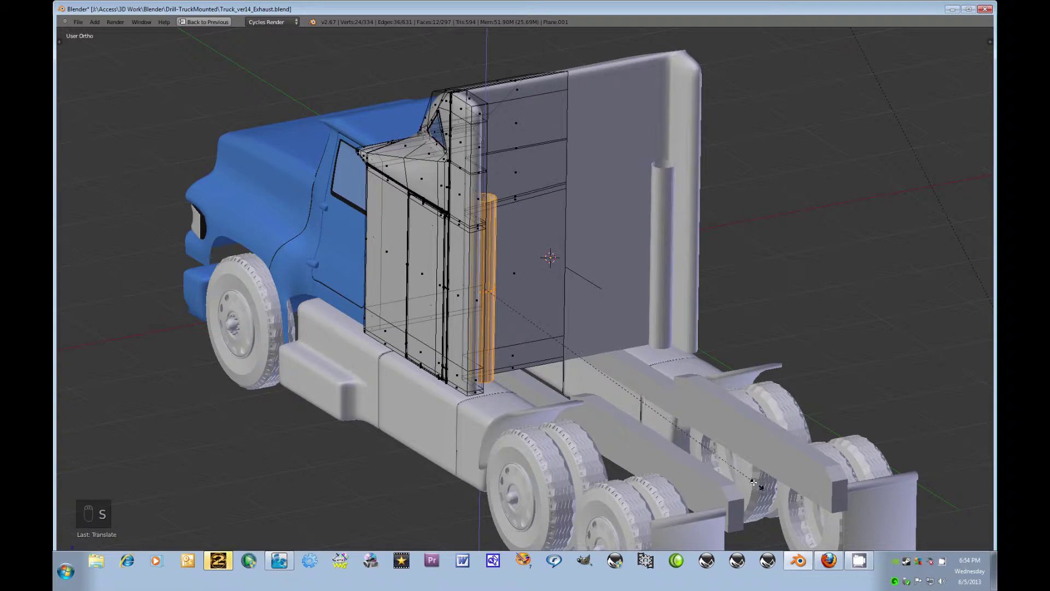
{"action": "left_click", "coordinate": [756, 484]}
{"action": "key", "text": "t"}
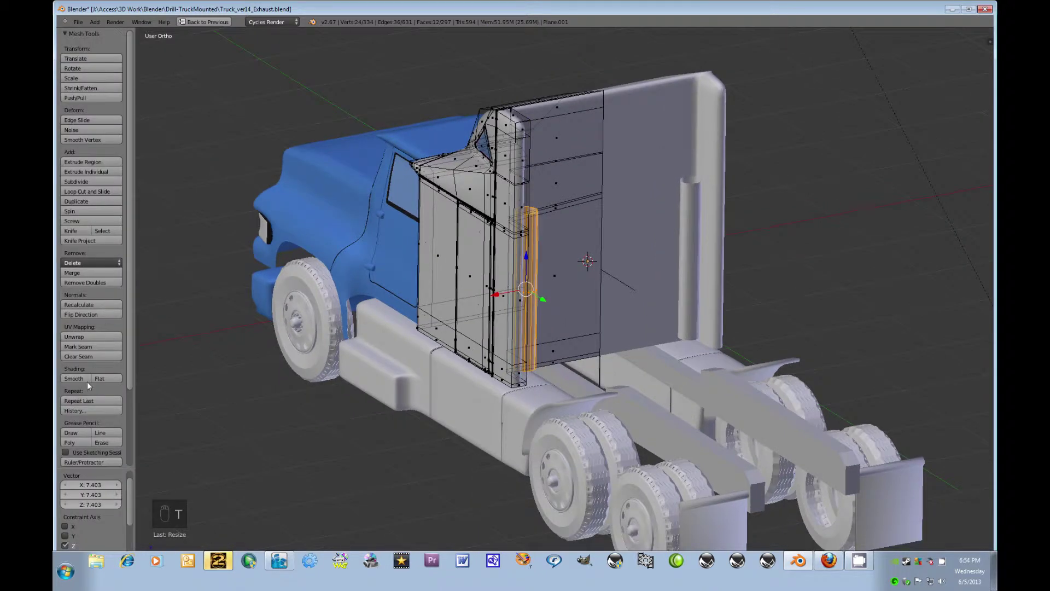
{"action": "left_click", "coordinate": [87, 382]}
{"action": "scroll", "coordinate": [528, 306], "scroll_direction": "up", "scroll_amount": 2}
{"action": "scroll", "coordinate": [527, 305], "scroll_direction": "up", "scroll_amount": 1}
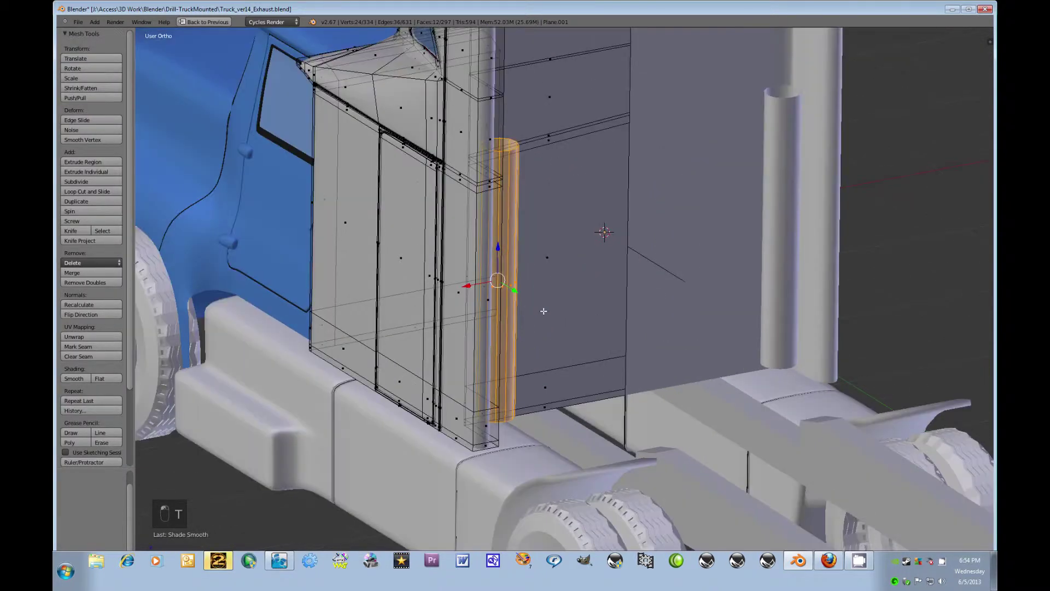
{"action": "middle_click_drag", "start_coordinate": [527, 305], "coordinate": [563, 485]}
Shrink the cylinder, shift it along X, and stretch the column along Z again.
{"action": "key", "text": "s"}
{"action": "left_click", "coordinate": [562, 463]}
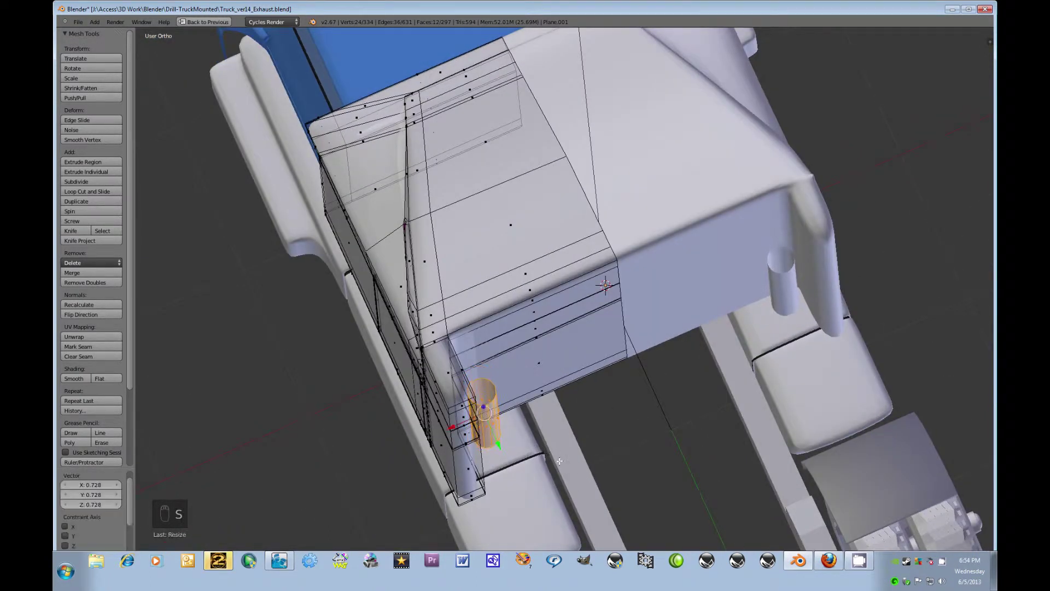
{"action": "key", "text": "g"}
{"action": "key", "text": "x"}
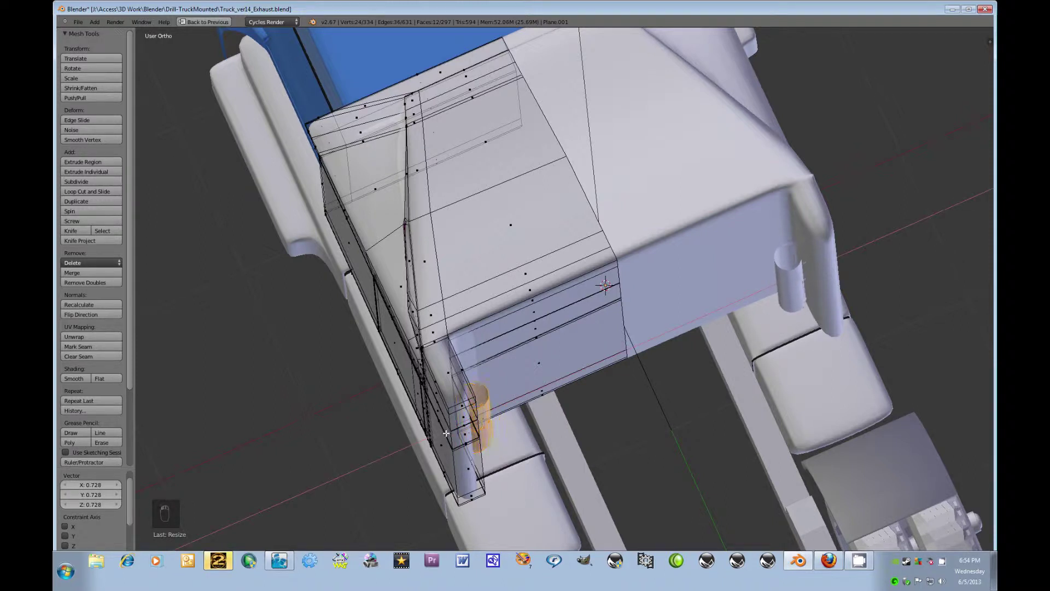
{"action": "left_click", "coordinate": [446, 433]}
{"action": "middle_click_drag", "start_coordinate": [447, 433], "coordinate": [673, 370]}
{"action": "key", "text": "s"}
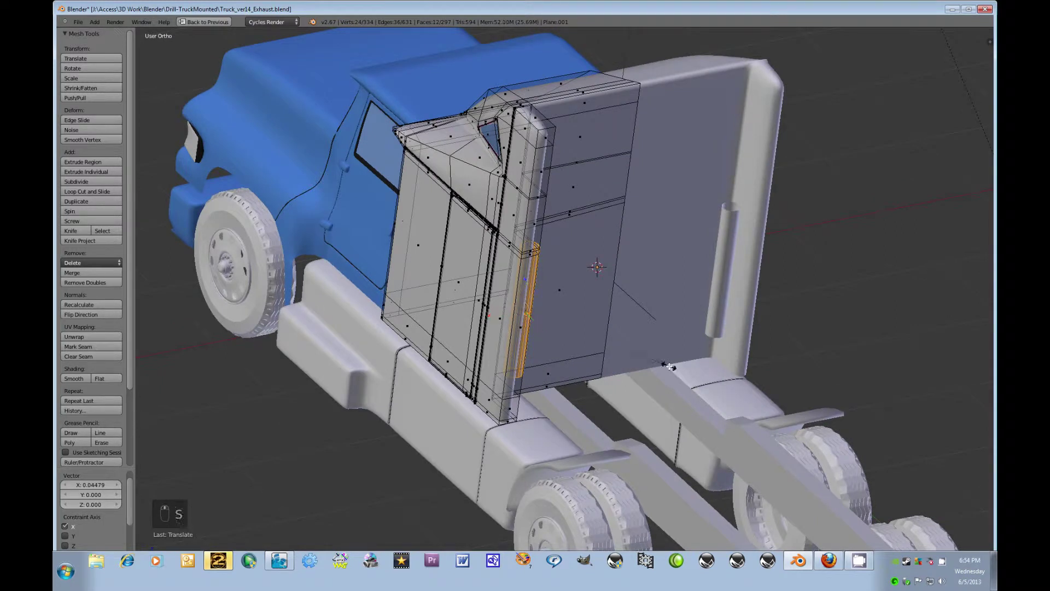
{"action": "left_click", "coordinate": [714, 441]}
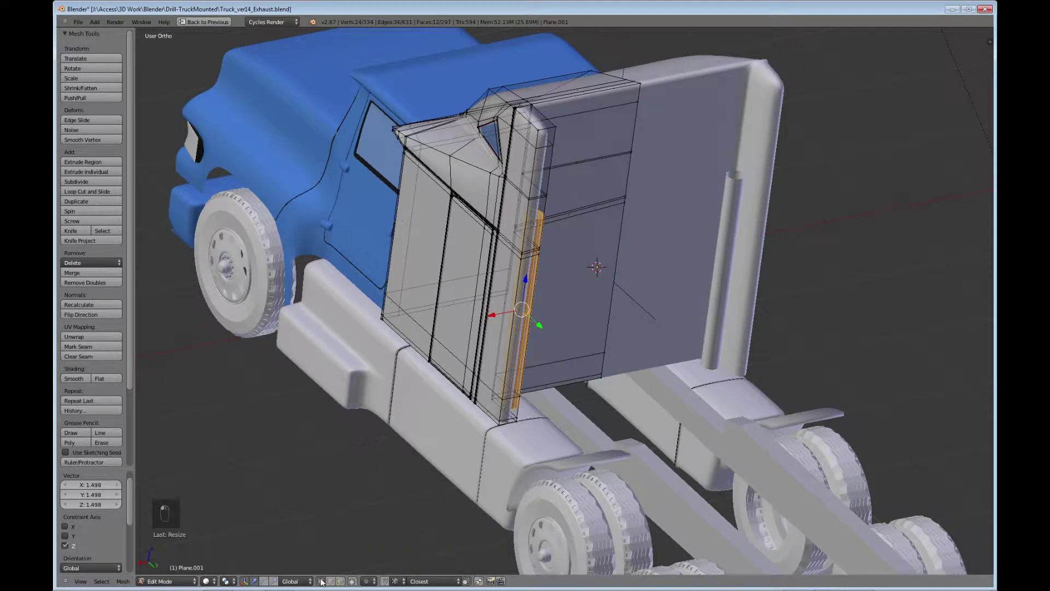
{"action": "middle_click_drag", "start_coordinate": [493, 230], "coordinate": [473, 194]}
Box-select the column's top vertices and try raising them, then undo the move.
{"action": "key", "text": "a"}
{"action": "key", "text": "b"}
{"action": "left_click_drag", "start_coordinate": [506, 170], "coordinate": [459, 145]}
{"action": "middle_click_drag", "start_coordinate": [459, 146], "coordinate": [487, 131]}
{"action": "key", "text": "g"}
{"action": "left_click", "coordinate": [489, 109]}
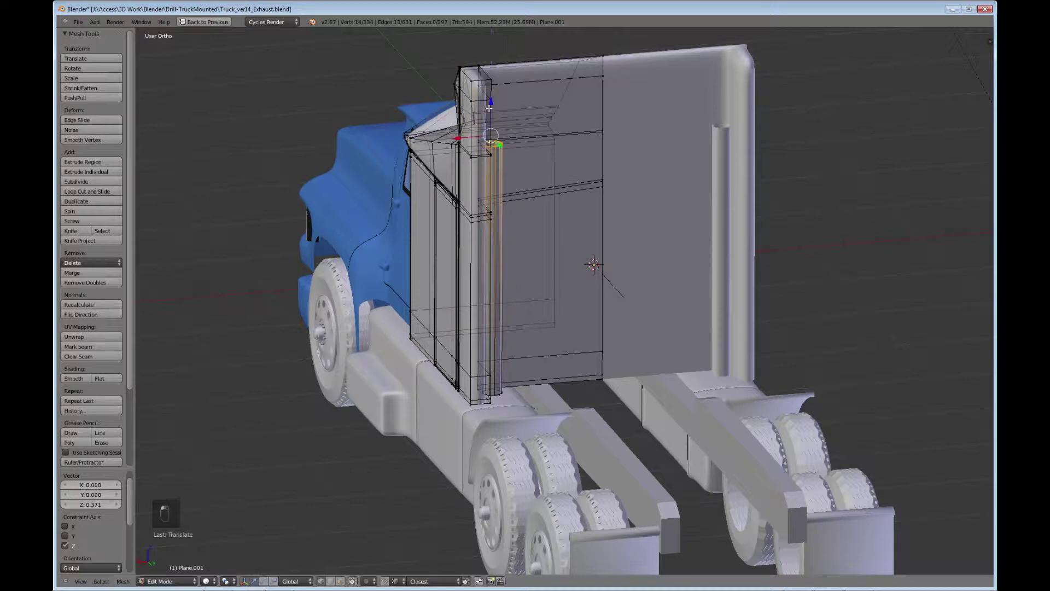
{"action": "key", "text": "ctrl+z"}
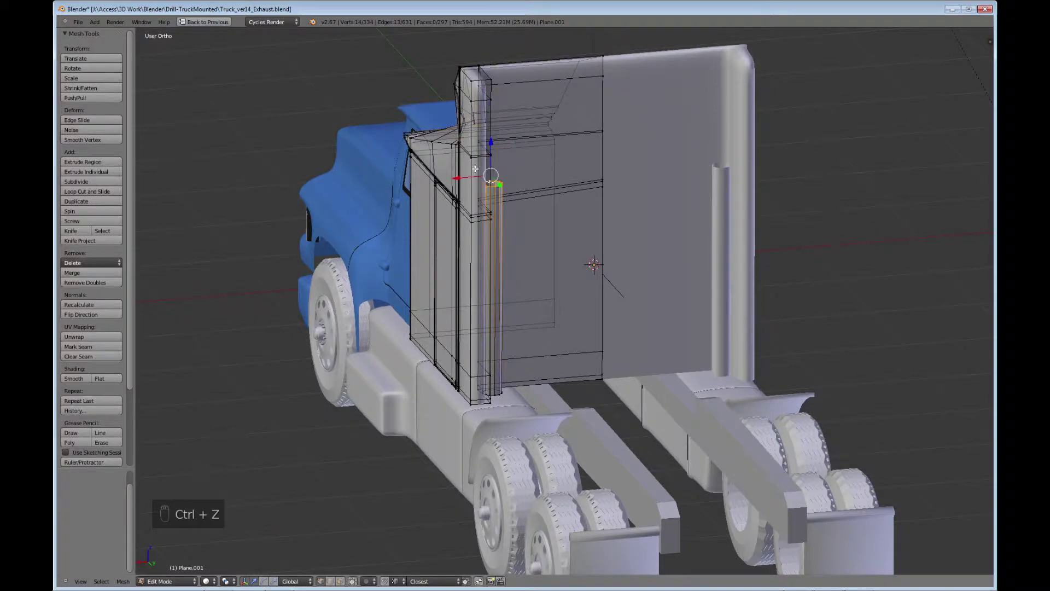
Raise the top ring along Z and fine-tune it to the sleeper roof in right side view.
{"action": "middle_click_drag", "start_coordinate": [488, 174], "coordinate": [459, 110]}
{"action": "key", "text": "c"}
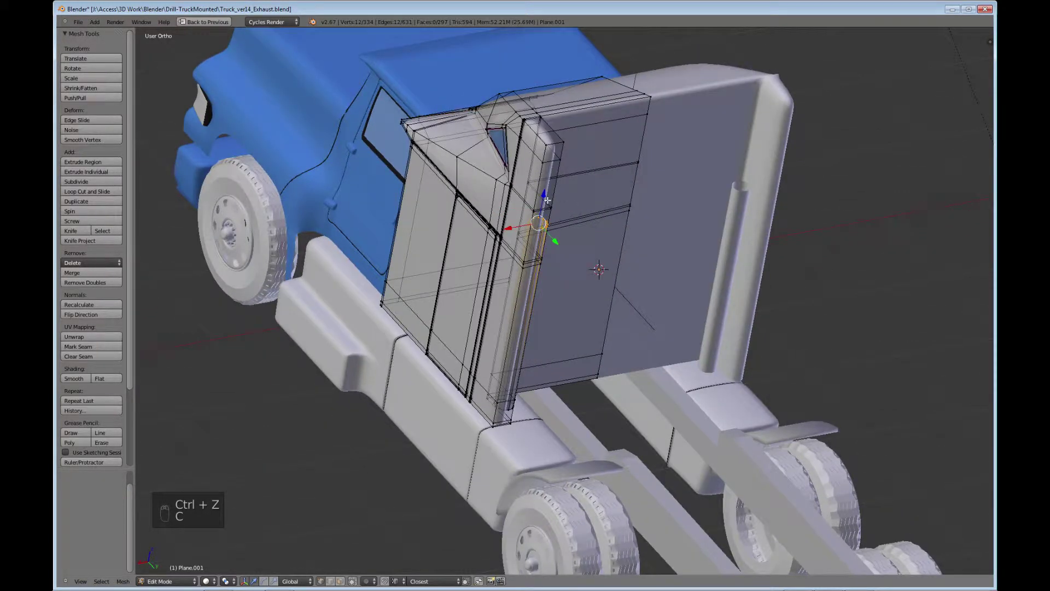
{"action": "left_click_drag", "start_coordinate": [544, 194], "coordinate": [549, 94]}
{"action": "key", "text": "KP_3"}
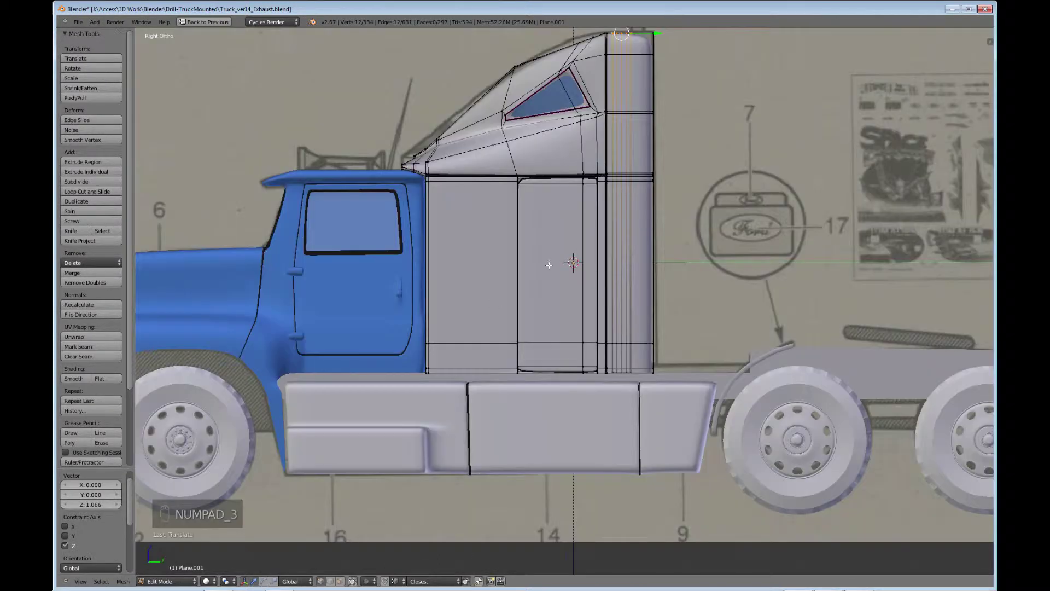
{"action": "middle_click_drag", "start_coordinate": [548, 265], "coordinate": [417, 443], "text": "shift"}
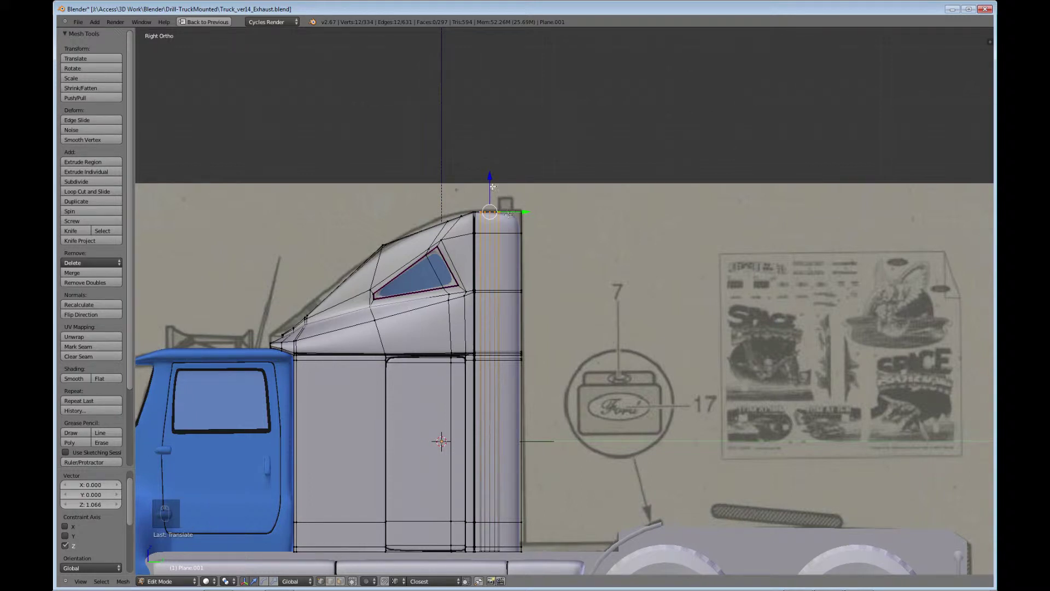
{"action": "left_click_drag", "start_coordinate": [491, 184], "coordinate": [490, 174]}
{"action": "left_click_drag", "start_coordinate": [491, 176], "coordinate": [493, 193]}
Extrude the top ring, tilt it 24.3° and shift it along Y.
{"action": "key", "text": "e"}
{"action": "left_click", "coordinate": [494, 174]}
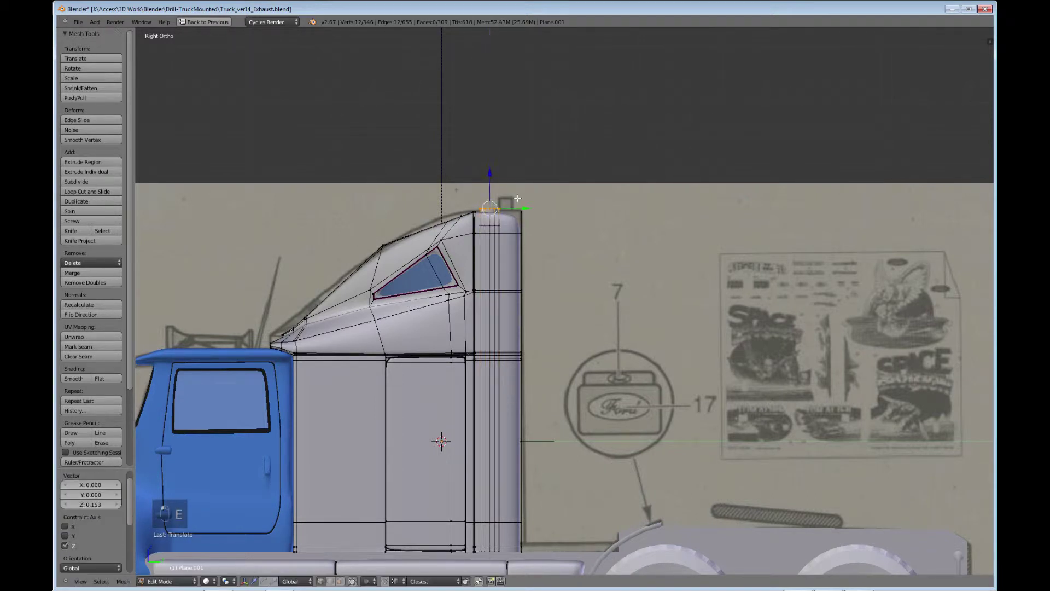
{"action": "key", "text": "r"}
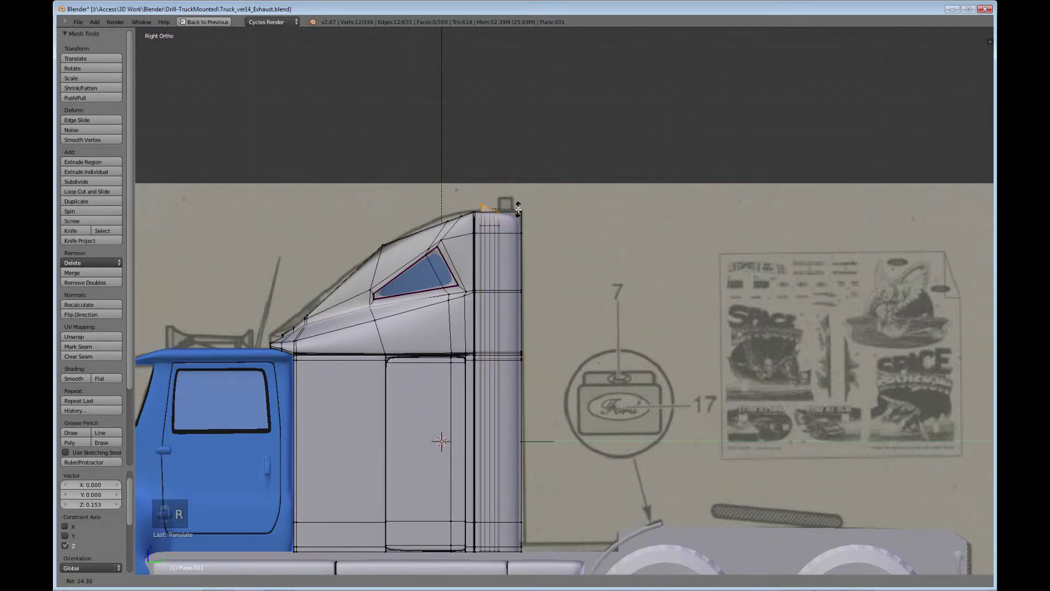
{"action": "left_click", "coordinate": [518, 209]}
{"action": "key", "text": "g"}
{"action": "key", "text": "y"}
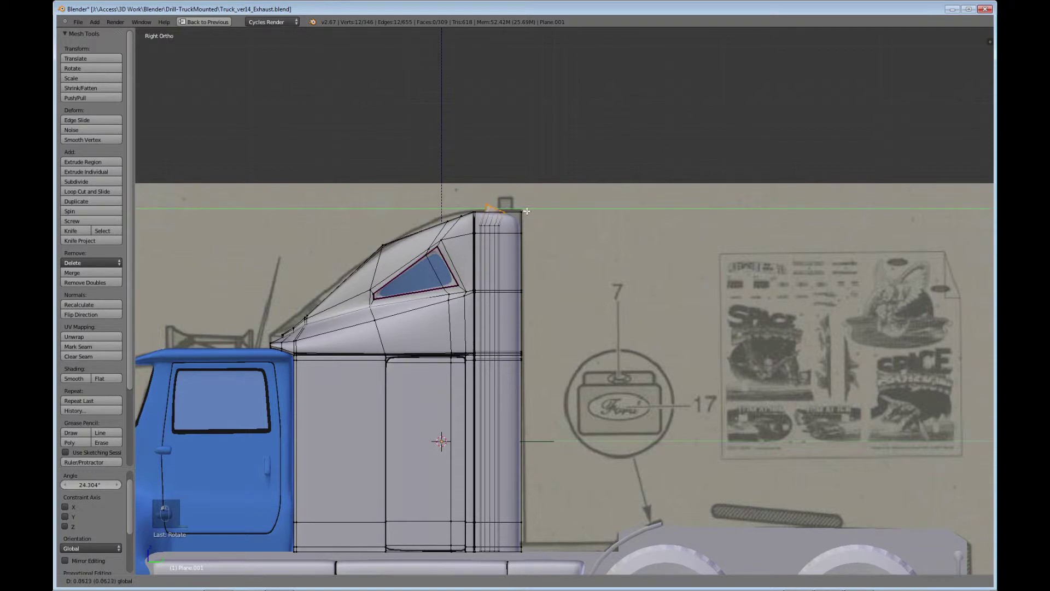
{"action": "left_click", "coordinate": [524, 209]}
Extrude a second top section, move it and tilt it 13.2°.
{"action": "key", "text": "e"}
{"action": "right_click", "coordinate": [521, 200]}
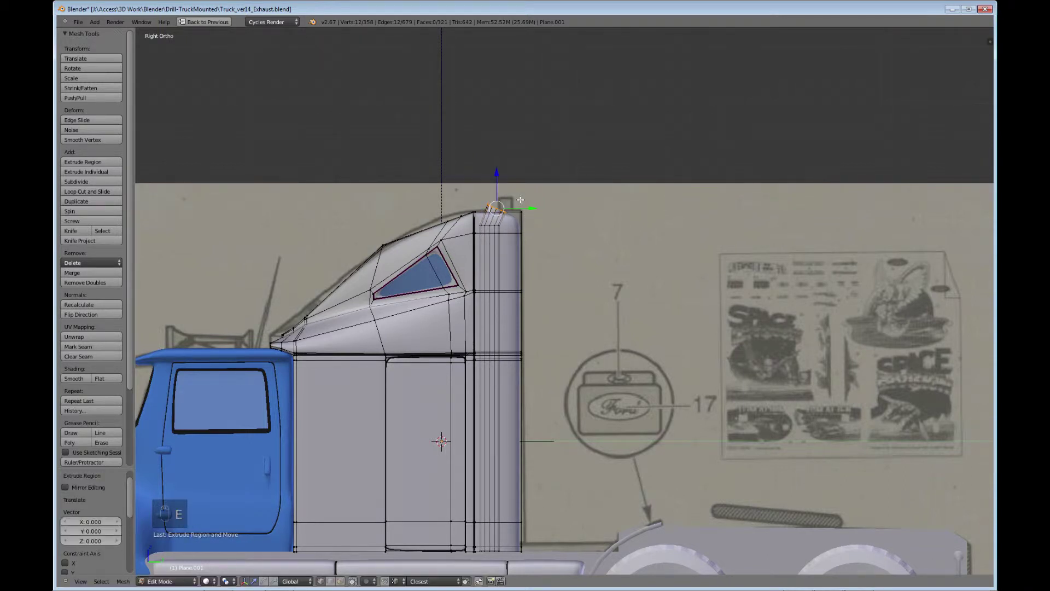
{"action": "key", "text": "g"}
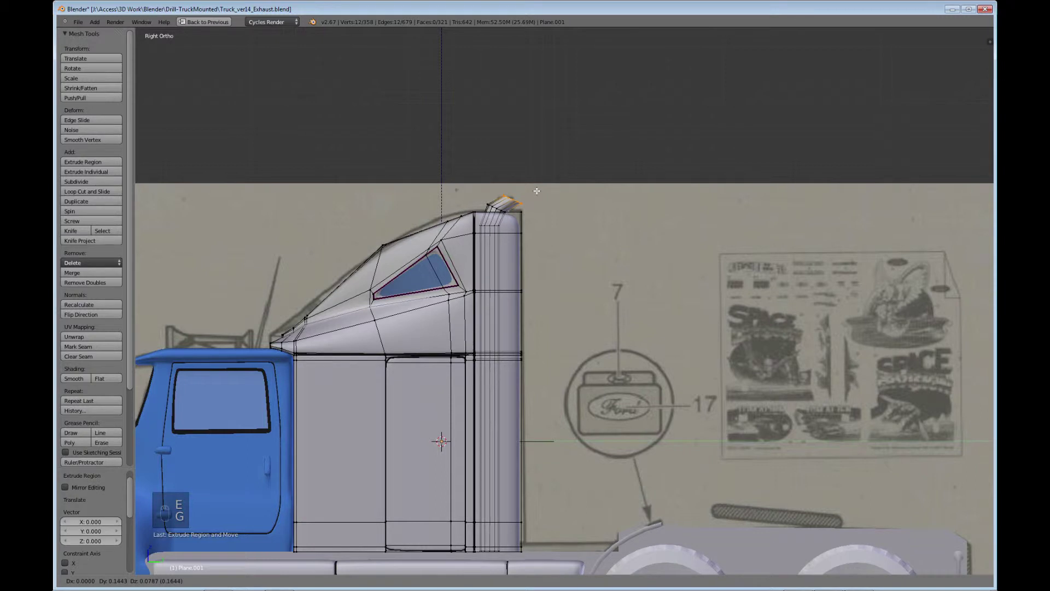
{"action": "left_click", "coordinate": [538, 191]}
{"action": "key", "text": "r"}
{"action": "left_click", "coordinate": [546, 210]}
{"action": "middle_click_drag", "start_coordinate": [545, 216], "coordinate": [542, 337]}
{"action": "middle_click_drag", "start_coordinate": [699, 347], "coordinate": [473, 459]}
Box-select the pipe's bottom vertex loop, undoing an accidental move in back view.
{"action": "right_click", "coordinate": [474, 459]}
{"action": "key", "text": "b"}
{"action": "left_click_drag", "start_coordinate": [462, 447], "coordinate": [462, 447]}
{"action": "middle_click_drag", "start_coordinate": [461, 447], "coordinate": [628, 464]}
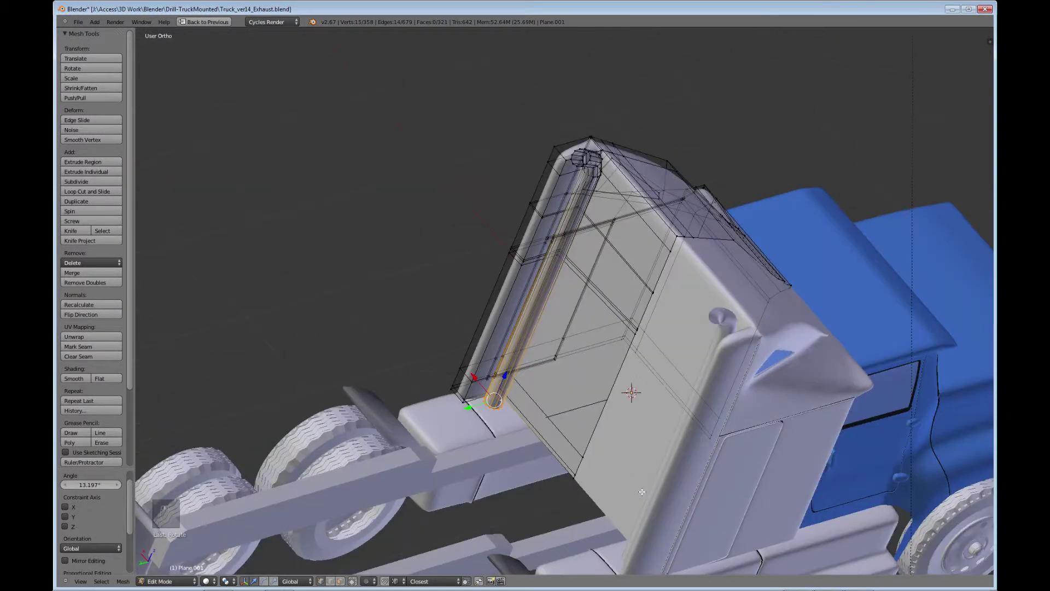
{"action": "middle_click_drag", "start_coordinate": [537, 483], "coordinate": [736, 163]}
{"action": "key", "text": "ctrl+KP_1"}
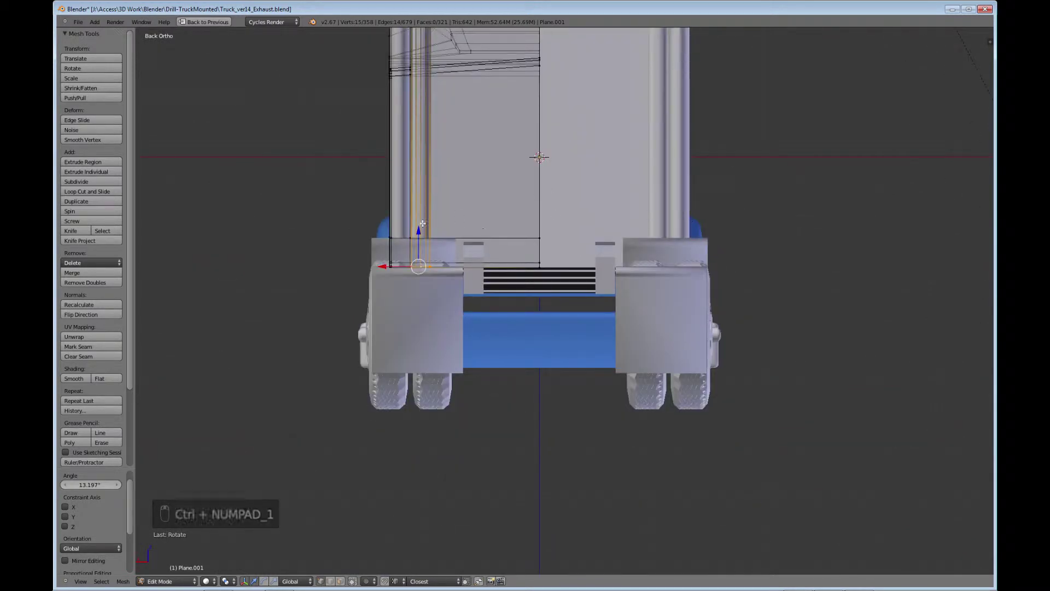
{"action": "left_click_drag", "start_coordinate": [418, 229], "coordinate": [418, 217]}
{"action": "key", "text": "ctrl+z"}
Refine the bottom-ring selection with circle select, adding a pipe-end vertex and dropping stray ones.
{"action": "middle_click_drag", "start_coordinate": [483, 204], "coordinate": [495, 281]}
{"action": "scroll", "coordinate": [495, 281], "scroll_direction": "up", "scroll_amount": 8}
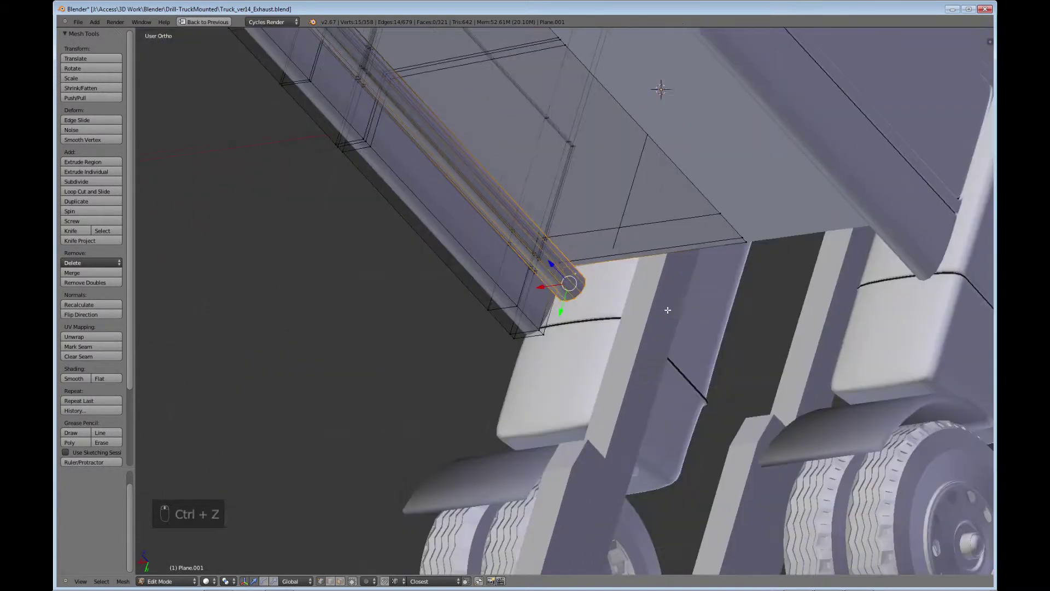
{"action": "scroll", "coordinate": [662, 308], "scroll_direction": "up", "scroll_amount": 3}
{"action": "key", "text": "c"}
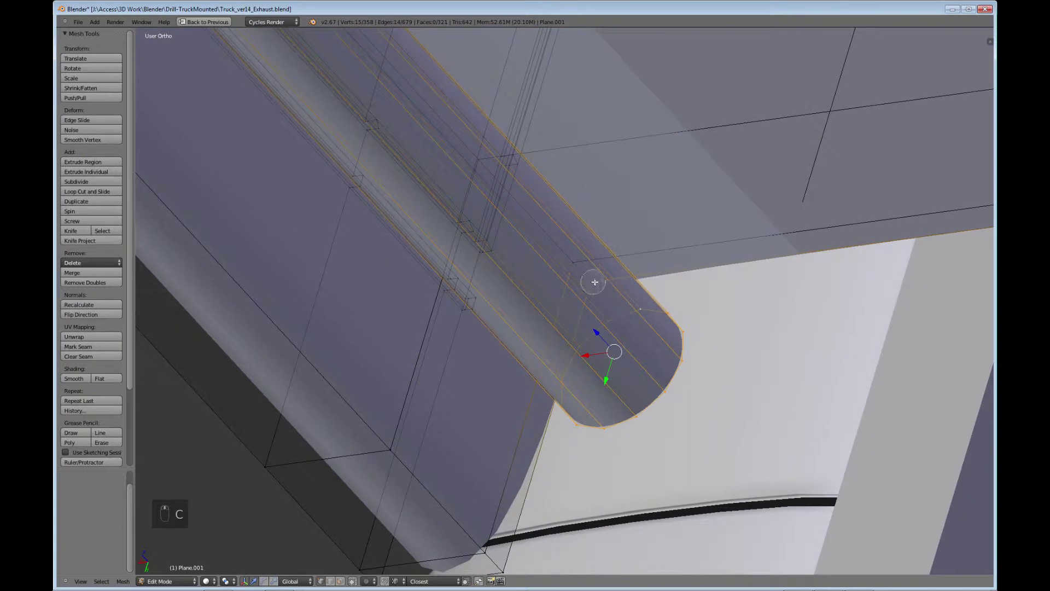
{"action": "left_click", "coordinate": [572, 255]}
{"action": "right_click", "coordinate": [612, 285]}
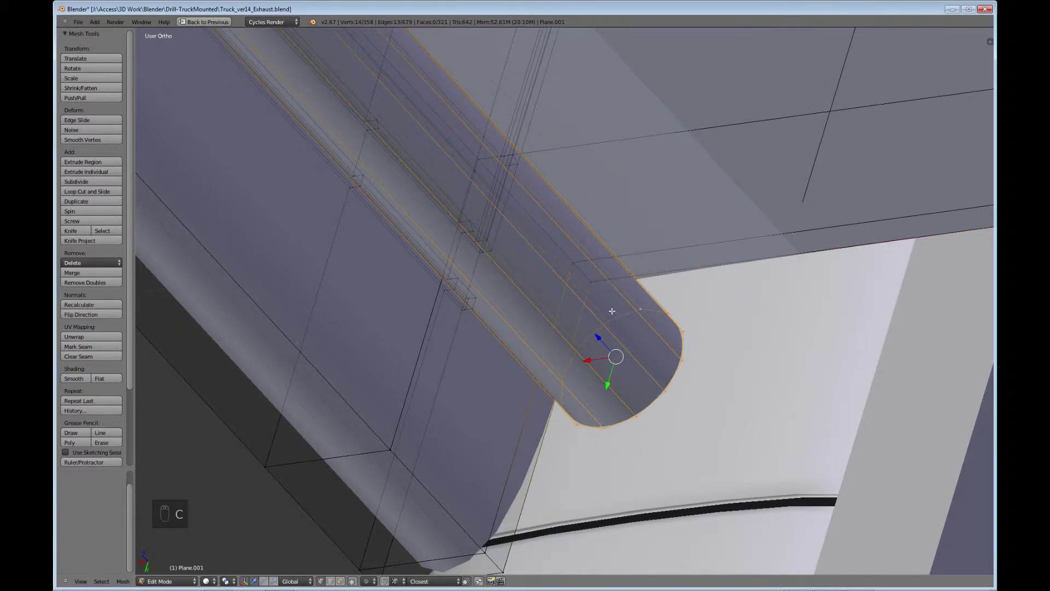
{"action": "middle_click_drag", "start_coordinate": [612, 311], "coordinate": [619, 258]}
{"action": "key", "text": "c"}
{"action": "middle_click", "coordinate": [615, 246]}
{"action": "right_click", "coordinate": [602, 244]}
{"action": "middle_click_drag", "start_coordinate": [639, 320], "coordinate": [640, 308]}
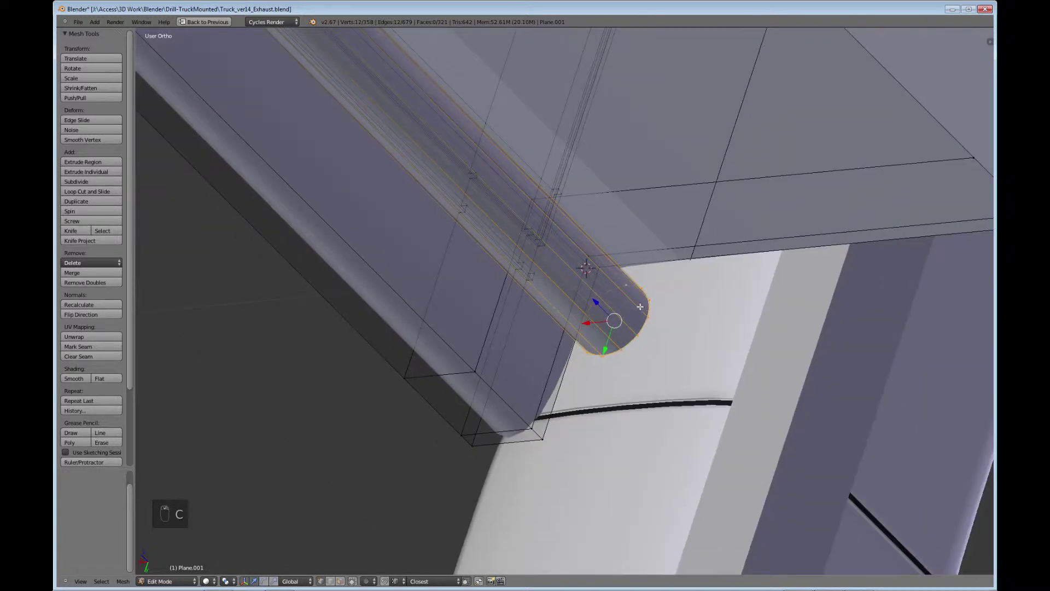
In back view, raise the pipe end, extrude a section tilted -29° and slide it along X.
{"action": "key", "text": "ctrl+KP_1"}
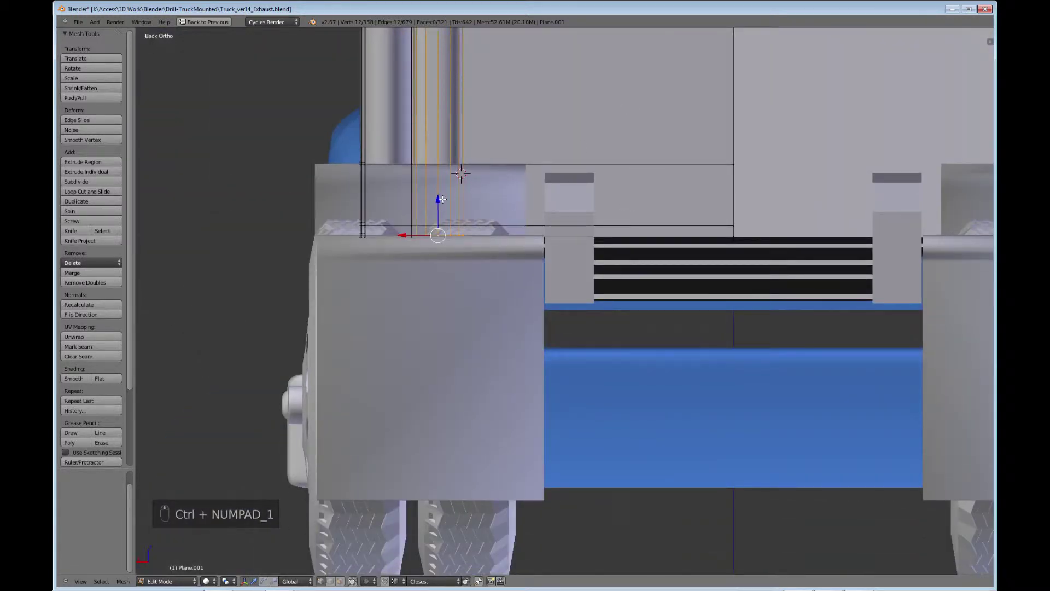
{"action": "left_click_drag", "start_coordinate": [442, 199], "coordinate": [439, 130]}
{"action": "key", "text": "e"}
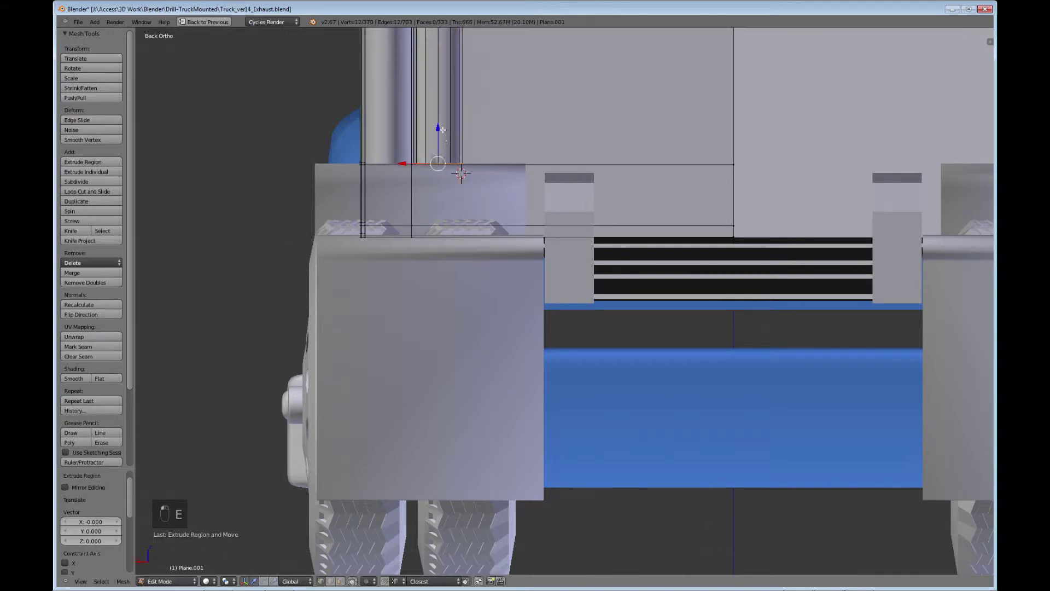
{"action": "left_click", "coordinate": [435, 171]}
{"action": "key", "text": "r"}
{"action": "left_click", "coordinate": [482, 192]}
{"action": "left_click_drag", "start_coordinate": [415, 201], "coordinate": [424, 211]}
Extrude another pipe section and tilt it -40°.
{"action": "key", "text": "e"}
{"action": "left_click", "coordinate": [460, 251]}
{"action": "key", "text": "r"}
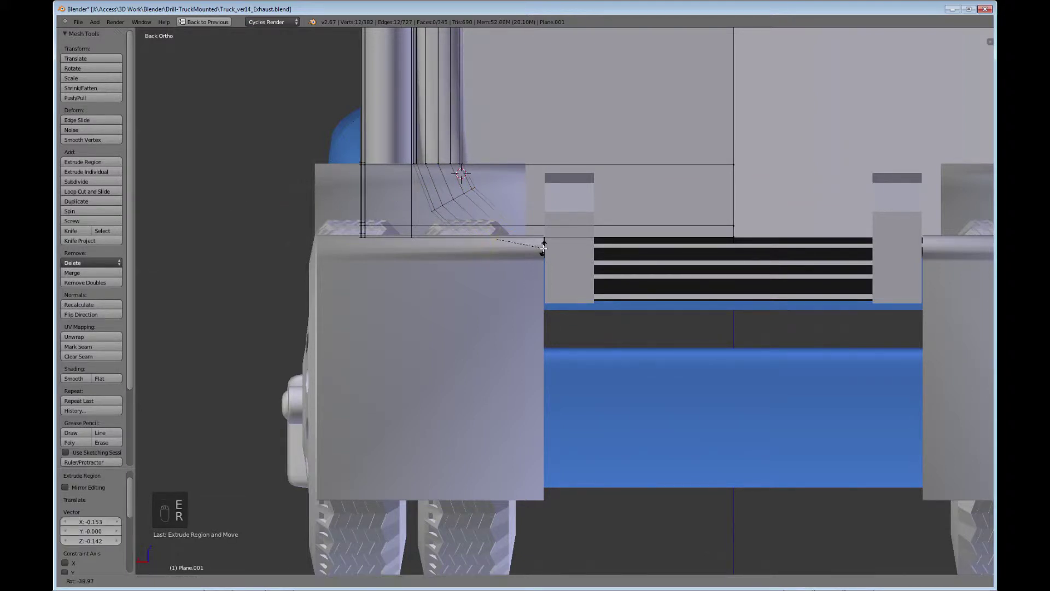
{"action": "left_click", "coordinate": [545, 256]}
{"action": "middle_click_drag", "start_coordinate": [545, 257], "coordinate": [463, 340], "text": "shift"}
{"action": "scroll", "coordinate": [422, 333], "scroll_direction": "down", "scroll_amount": 2}
{"action": "scroll", "coordinate": [353, 383], "scroll_direction": "up", "scroll_amount": 3}
Extrude the pipe end again and lift the selected pipe faces along Z.
{"action": "key", "text": "e"}
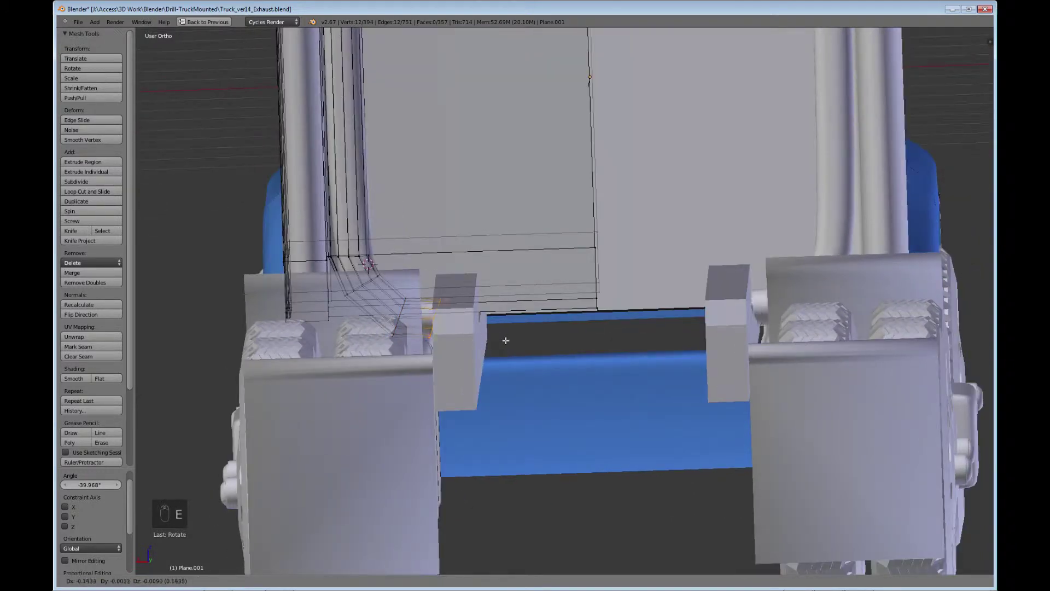
{"action": "left_click", "coordinate": [569, 347]}
{"action": "middle_click_drag", "start_coordinate": [601, 343], "coordinate": [611, 388]}
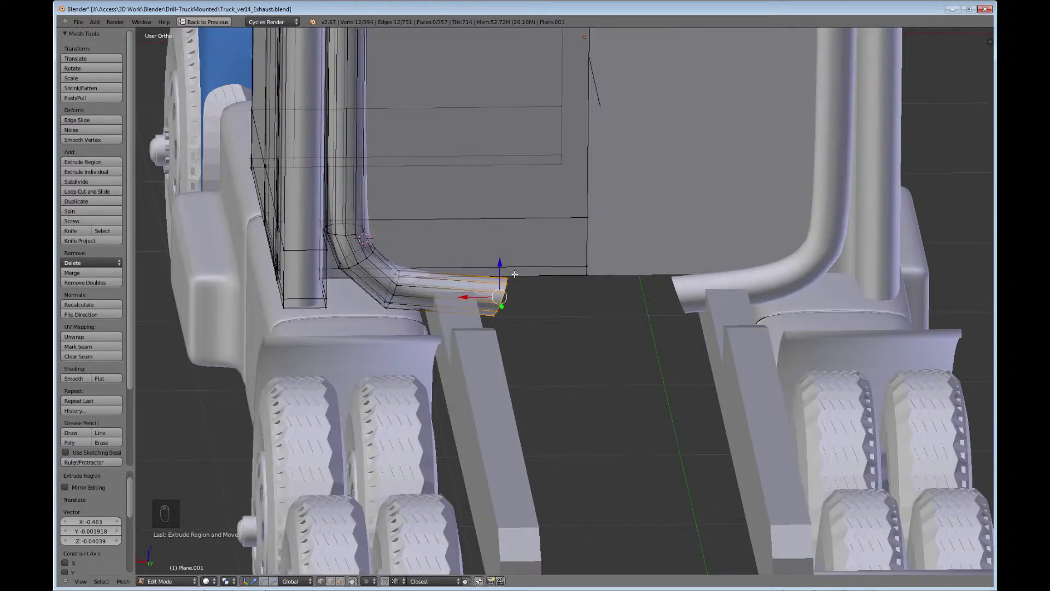
{"action": "left_click_drag", "start_coordinate": [503, 265], "coordinate": [503, 257]}
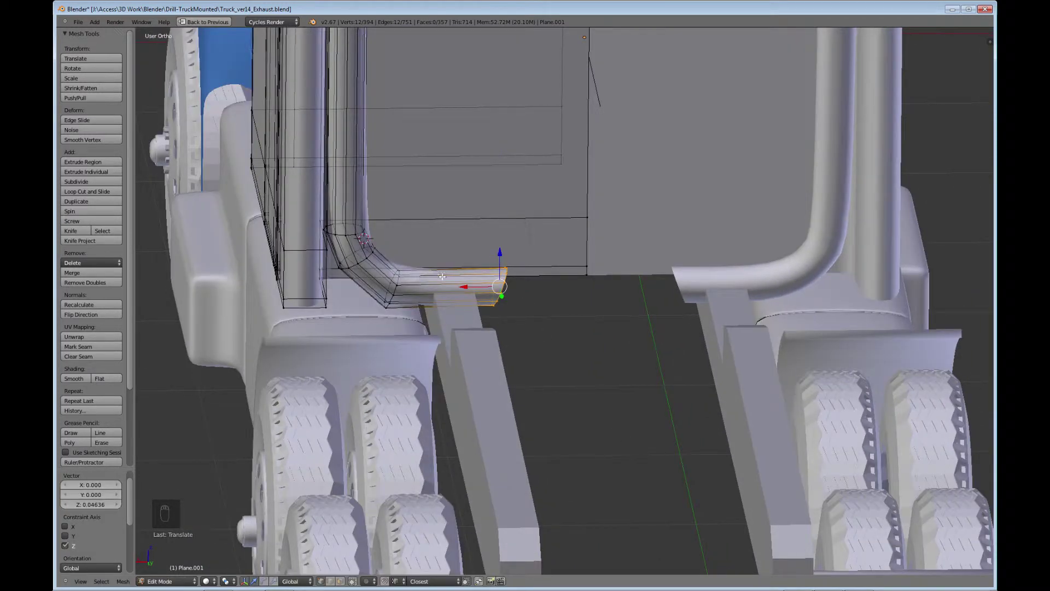
{"action": "right_click", "coordinate": [394, 289], "text": "alt+shift"}
{"action": "left_click_drag", "start_coordinate": [446, 253], "coordinate": [444, 238]}
Deselect the bend-side vertices with circle select.
{"action": "key", "text": "c"}
{"action": "middle_click_drag", "start_coordinate": [423, 258], "coordinate": [391, 294]}
{"action": "key", "text": "c"}
{"action": "middle_click", "coordinate": [391, 294]}
{"action": "right_click", "coordinate": [391, 294]}
{"action": "middle_click_drag", "start_coordinate": [540, 335], "coordinate": [527, 299]}
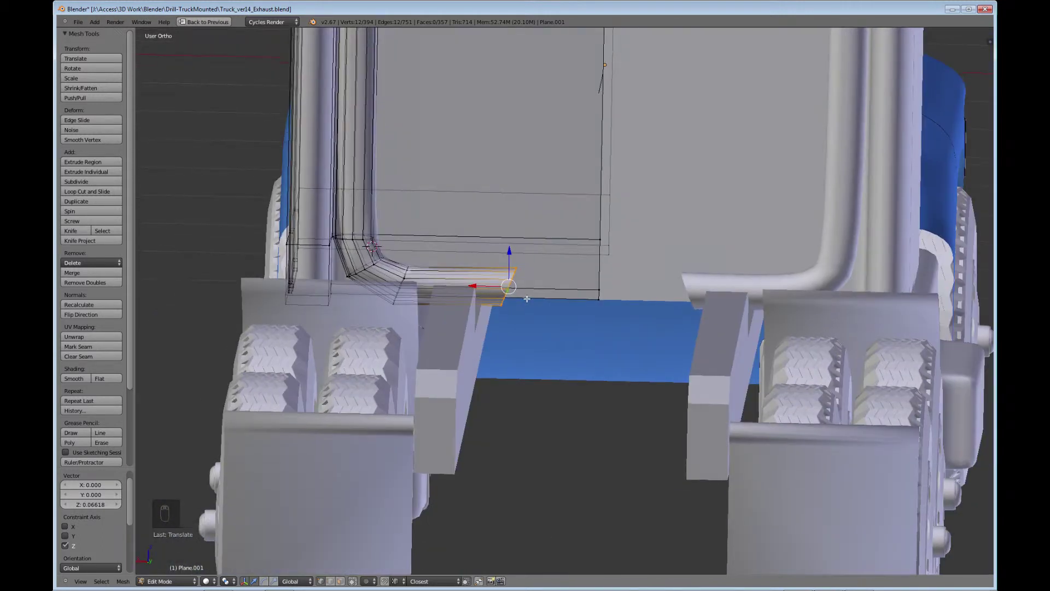
From the back view, extrude and tilt the pipe end twice, the last tilt 19.6°.
{"action": "key", "text": "ctrl+KP_1"}
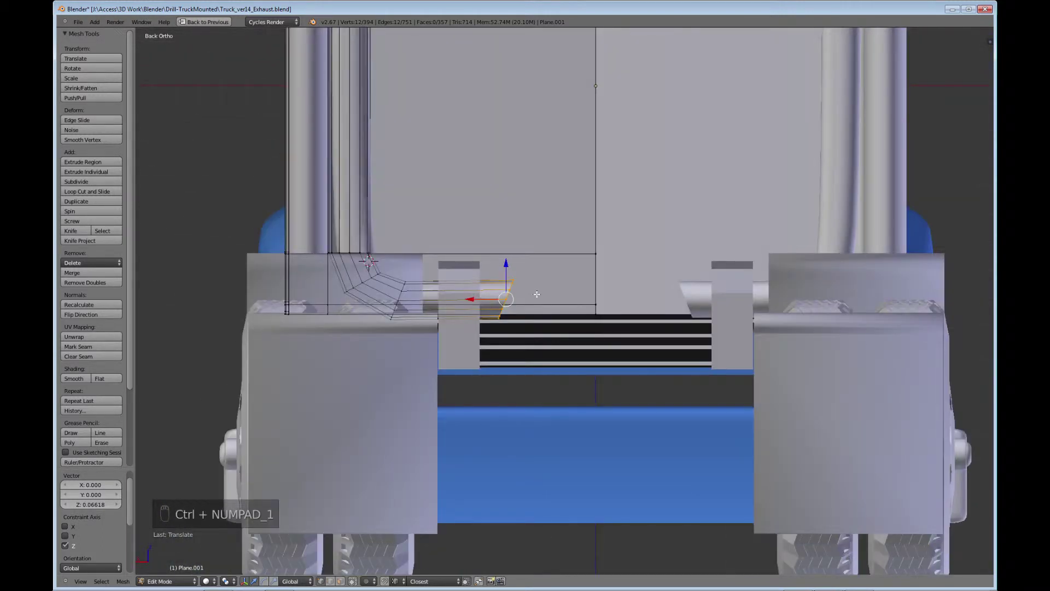
{"action": "key", "text": "e"}
{"action": "left_click", "coordinate": [564, 316]}
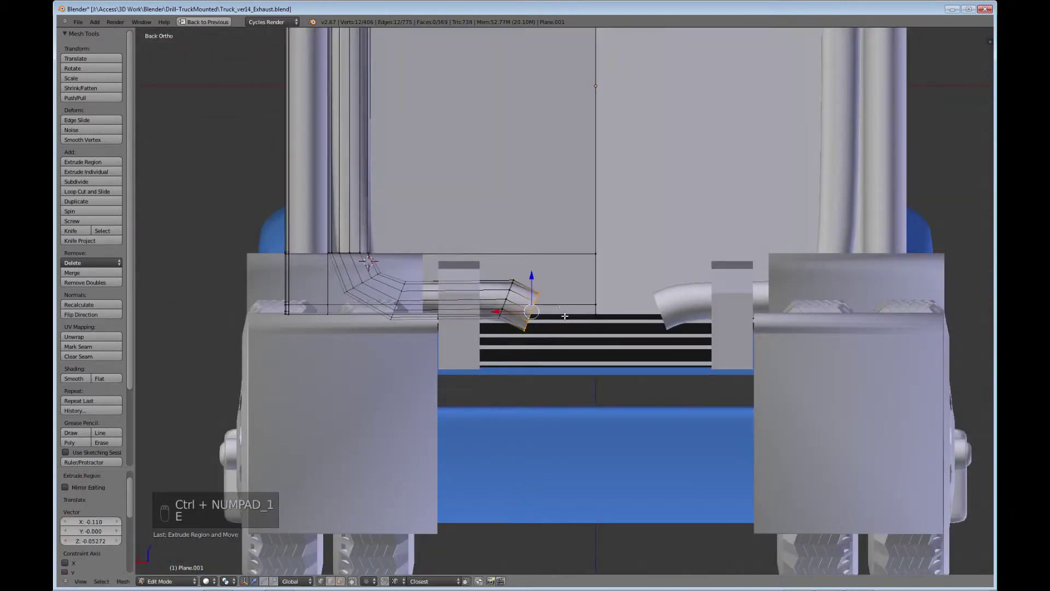
{"action": "key", "text": "r"}
{"action": "left_click", "coordinate": [563, 317]}
{"action": "key", "text": "e"}
{"action": "left_click", "coordinate": [577, 359]}
{"action": "key", "text": "r"}
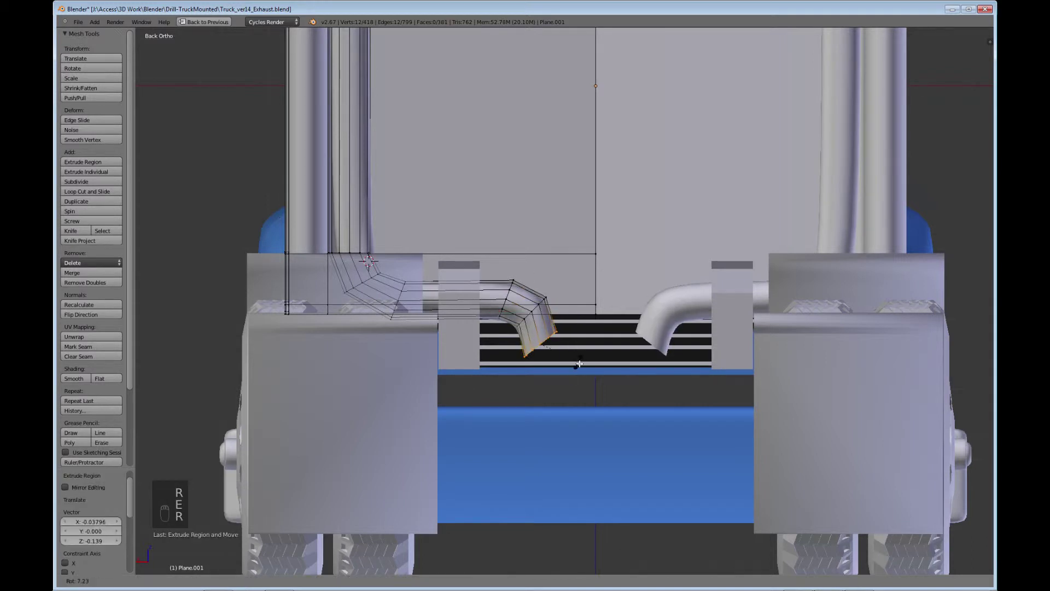
{"action": "left_click", "coordinate": [572, 368]}
{"action": "middle_click_drag", "start_coordinate": [572, 368], "coordinate": [406, 338]}
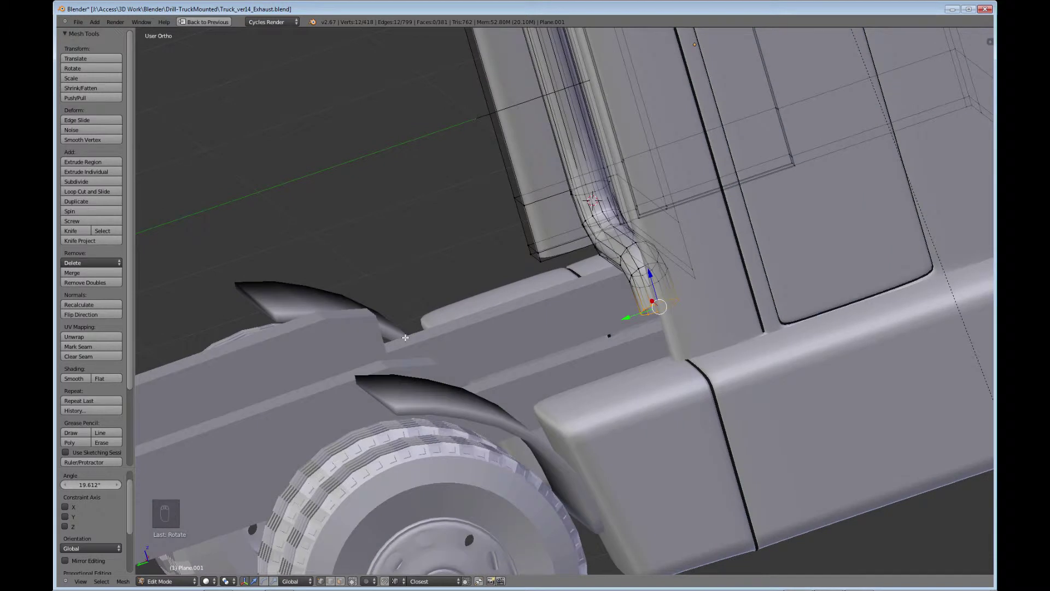
In the side view, tilt and extrude the pipe end repeatedly into an elbow, last tilt 9.678°.
{"action": "key", "text": "ctrl+KP_3"}
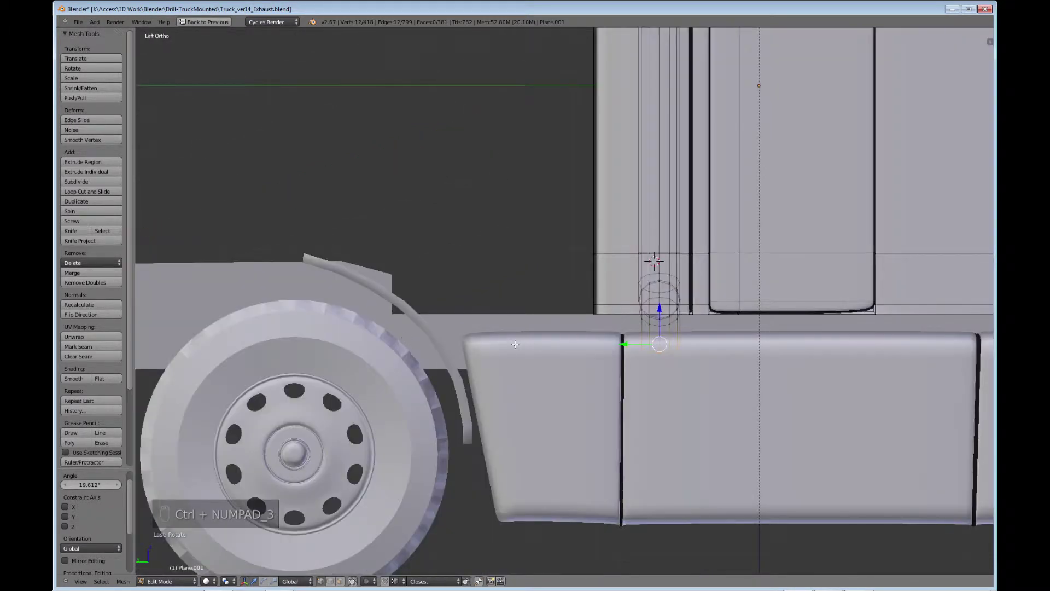
{"action": "key", "text": "r"}
{"action": "left_click", "coordinate": [725, 357]}
{"action": "key", "text": "e"}
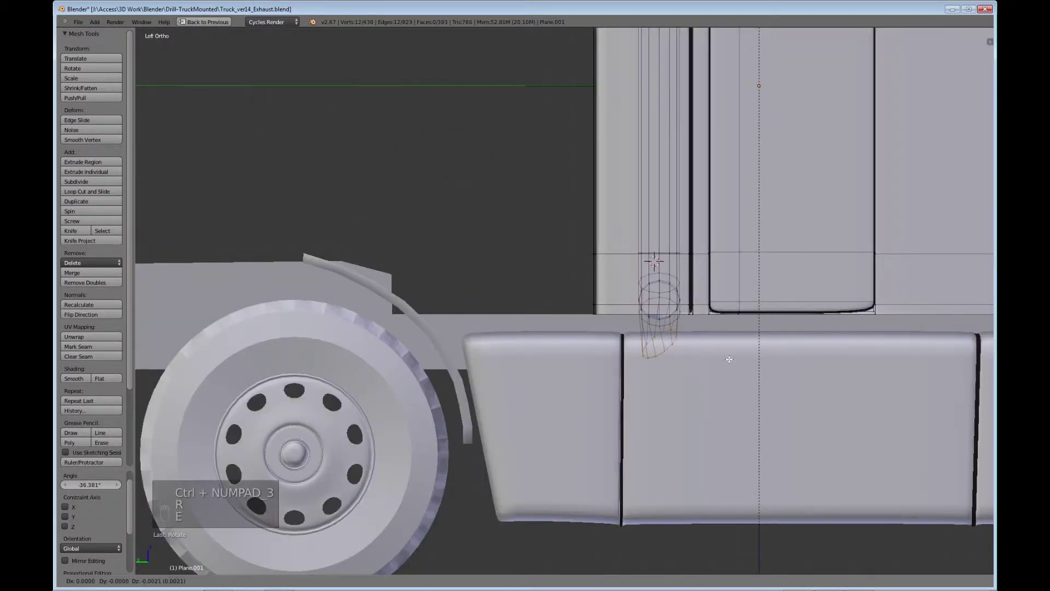
{"action": "left_click", "coordinate": [759, 362]}
{"action": "key", "text": "r"}
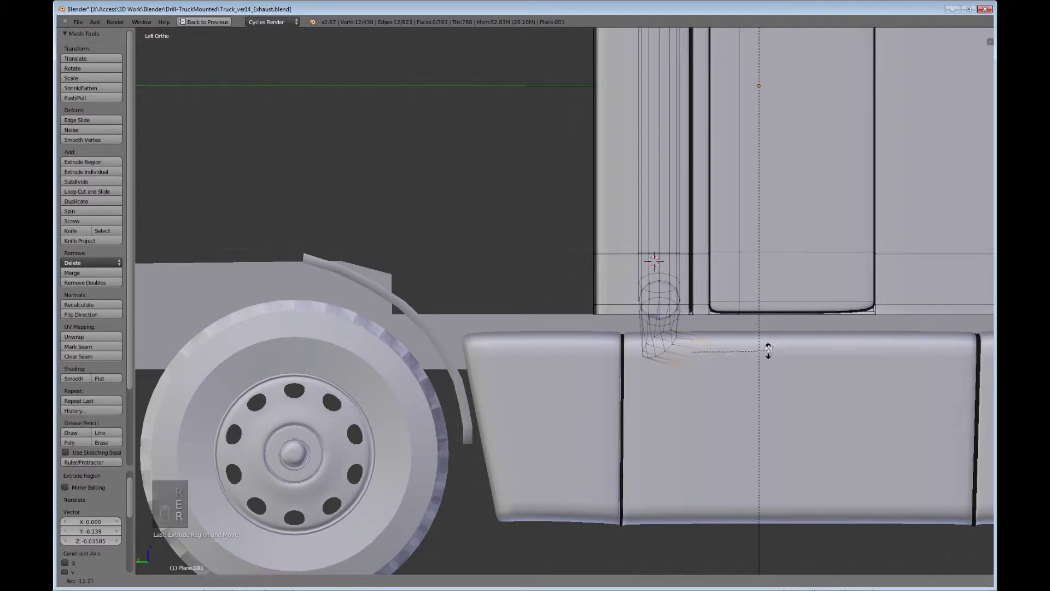
{"action": "left_click", "coordinate": [766, 333]}
{"action": "key", "text": "e"}
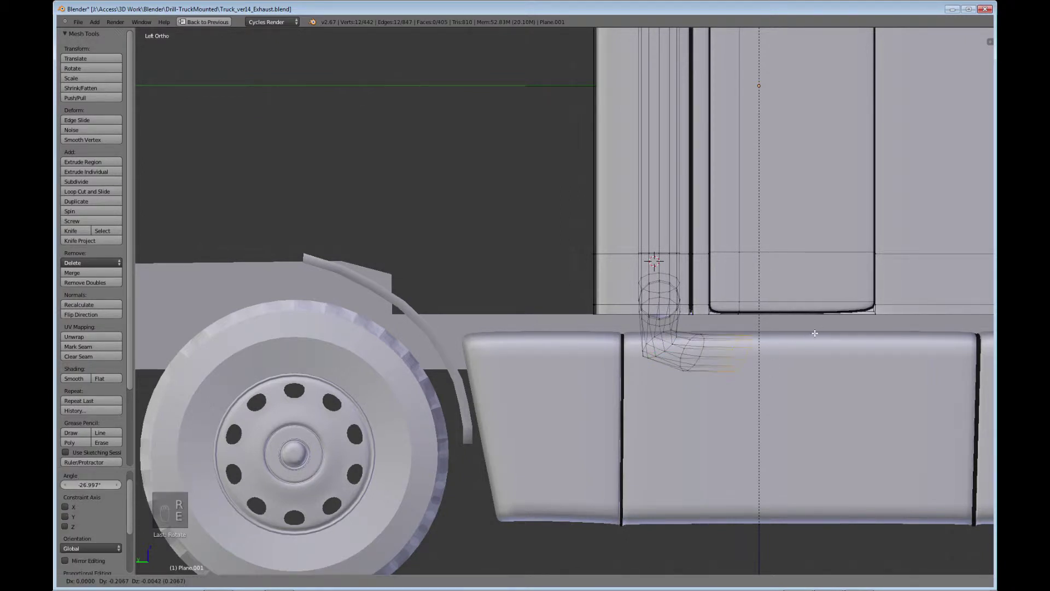
{"action": "left_click", "coordinate": [814, 332]}
{"action": "key", "text": "r"}
{"action": "left_click", "coordinate": [826, 362]}
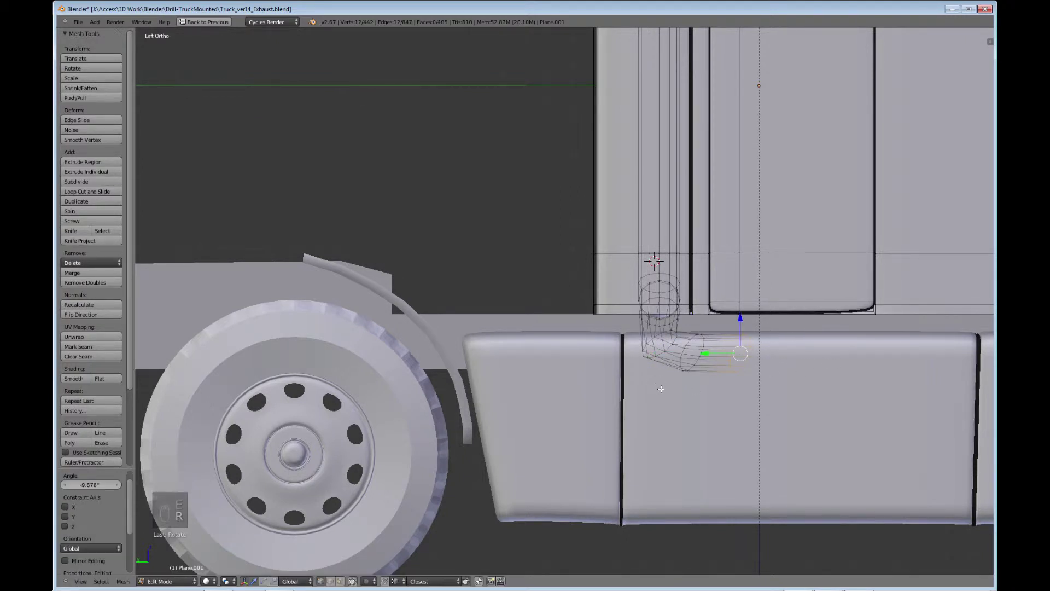
{"action": "middle_click_drag", "start_coordinate": [662, 389], "coordinate": [374, 338]}
In Right Ortho, extrude the pipe ring toward the truck's front and tilt it 9.777°.
{"action": "key", "text": "KP_3"}
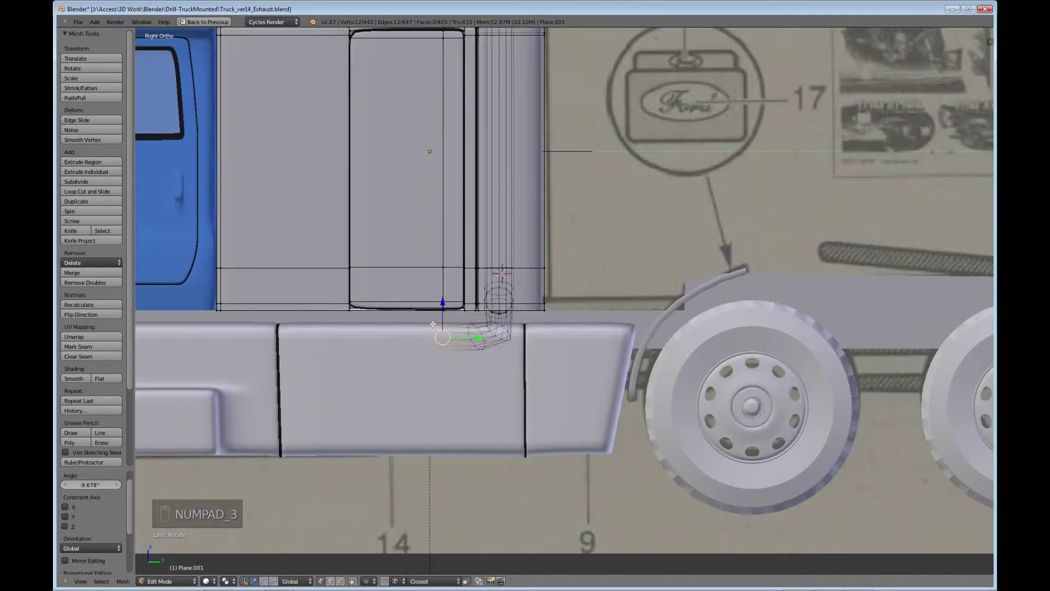
{"action": "key", "text": "e"}
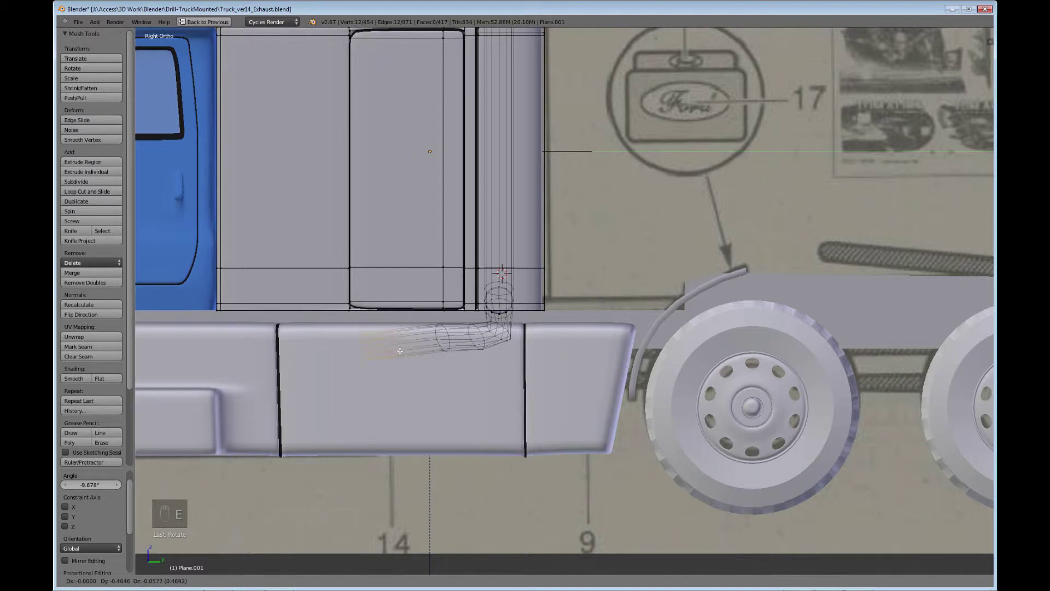
{"action": "left_click", "coordinate": [400, 351]}
{"action": "key", "text": "r"}
{"action": "left_click", "coordinate": [404, 369]}
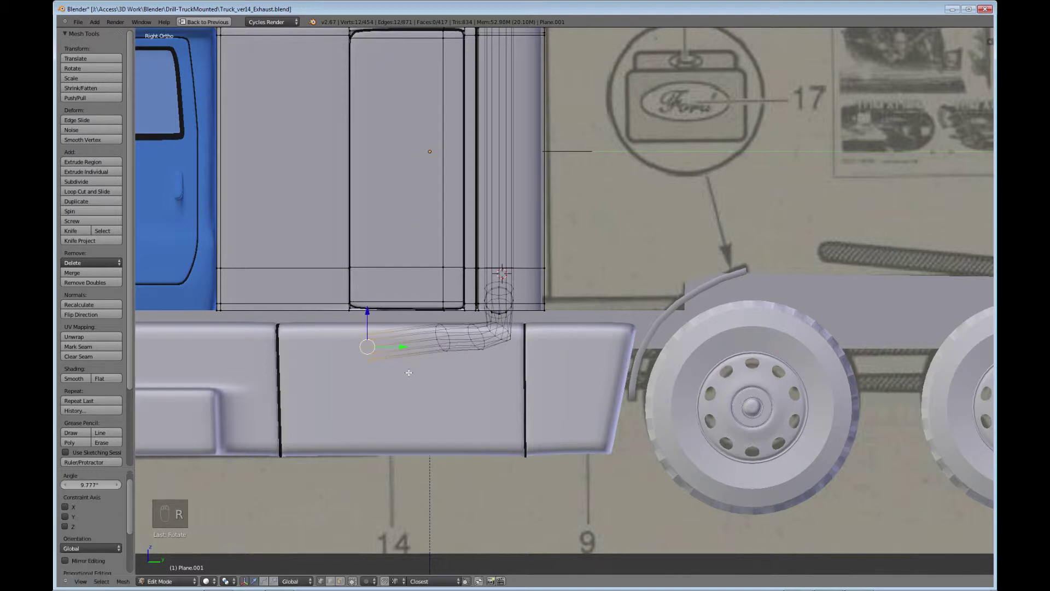
{"action": "scroll", "coordinate": [404, 369], "scroll_direction": "down", "scroll_amount": 3}
{"action": "middle_click_drag", "start_coordinate": [390, 364], "coordinate": [491, 394]}
{"action": "key", "text": "Tab"}
{"action": "scroll", "coordinate": [491, 394], "scroll_direction": "up", "scroll_amount": 2}
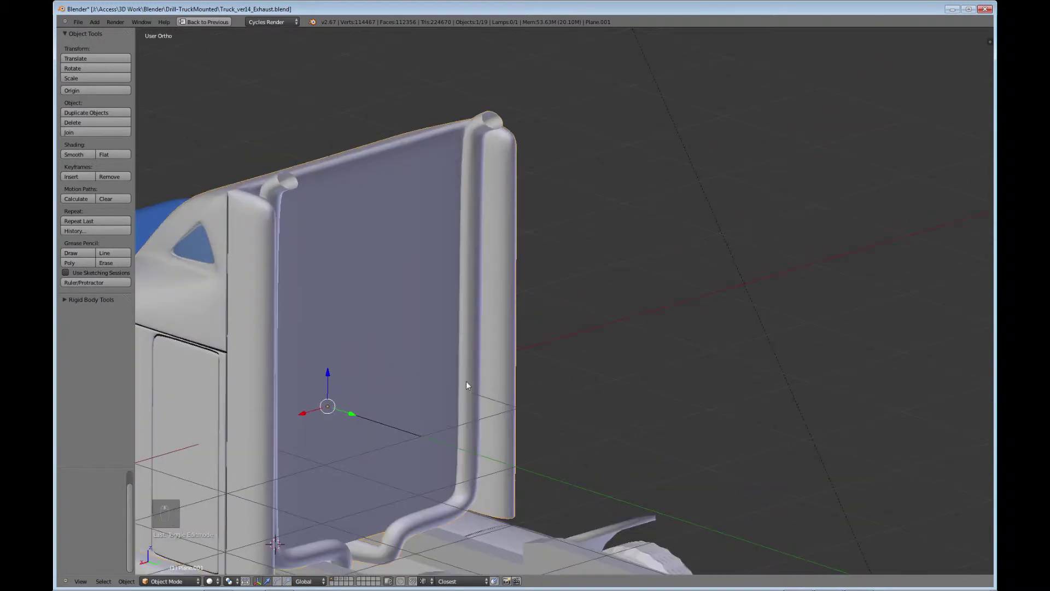
{"action": "key", "text": "Tab"}
{"action": "middle_click_drag", "start_coordinate": [468, 384], "coordinate": [535, 318]}
{"action": "scroll", "coordinate": [535, 318], "scroll_direction": "up", "scroll_amount": 2}
Add two loop cuts along the vertical exhaust pipe, sliding each into position.
{"action": "key", "text": "ctrl+r"}
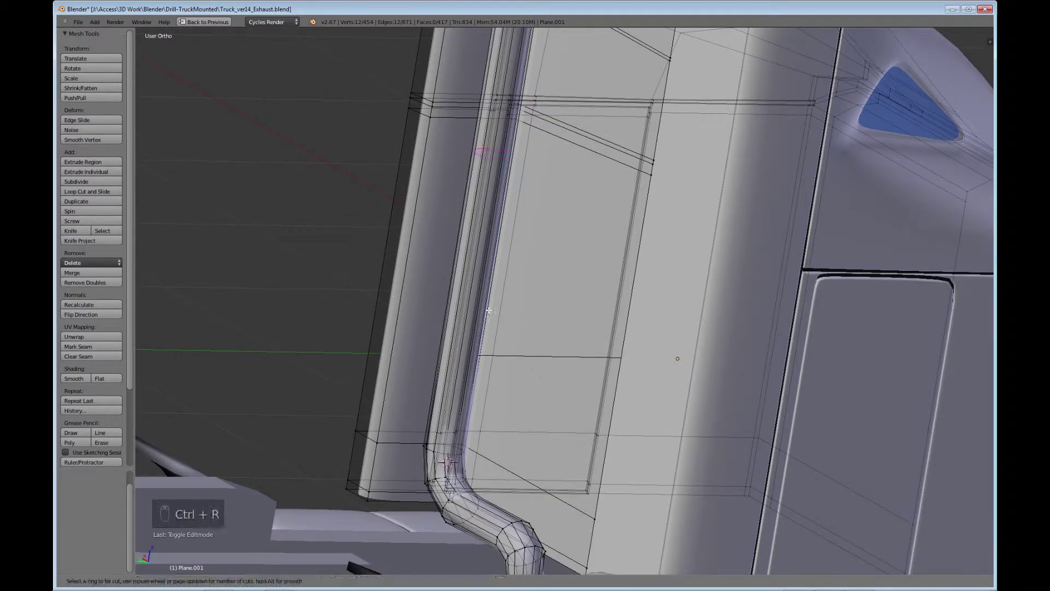
{"action": "left_click", "coordinate": [489, 310]}
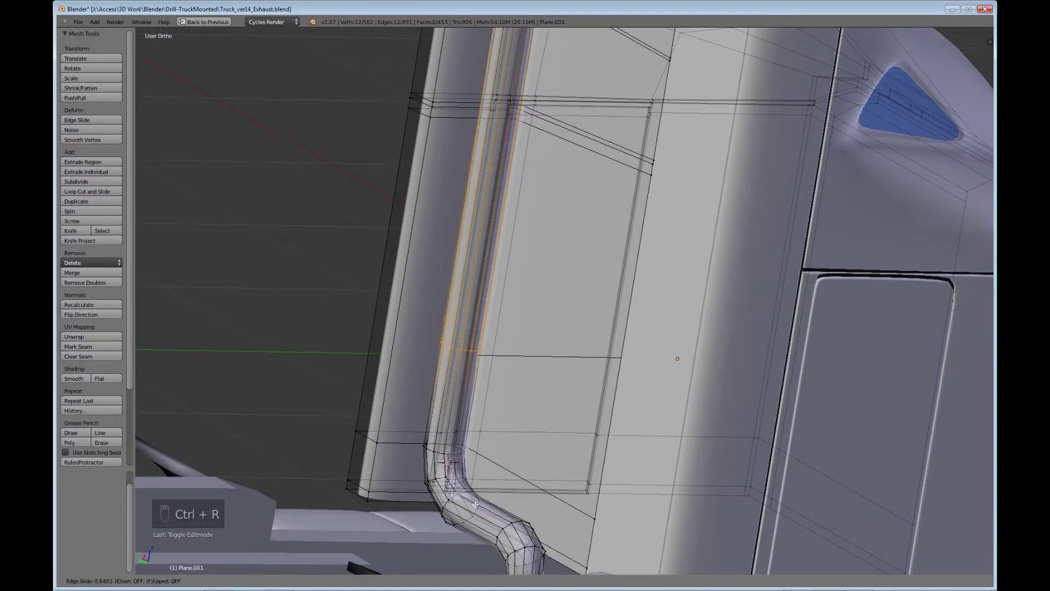
{"action": "left_click", "coordinate": [475, 504]}
{"action": "key", "text": "ctrl+r"}
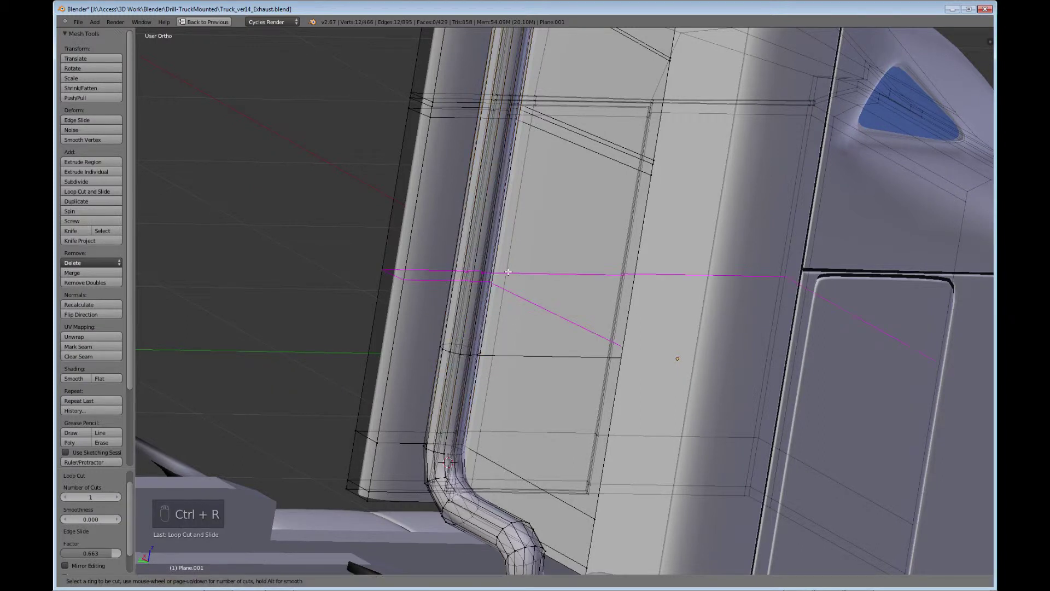
{"action": "left_click", "coordinate": [496, 188]}
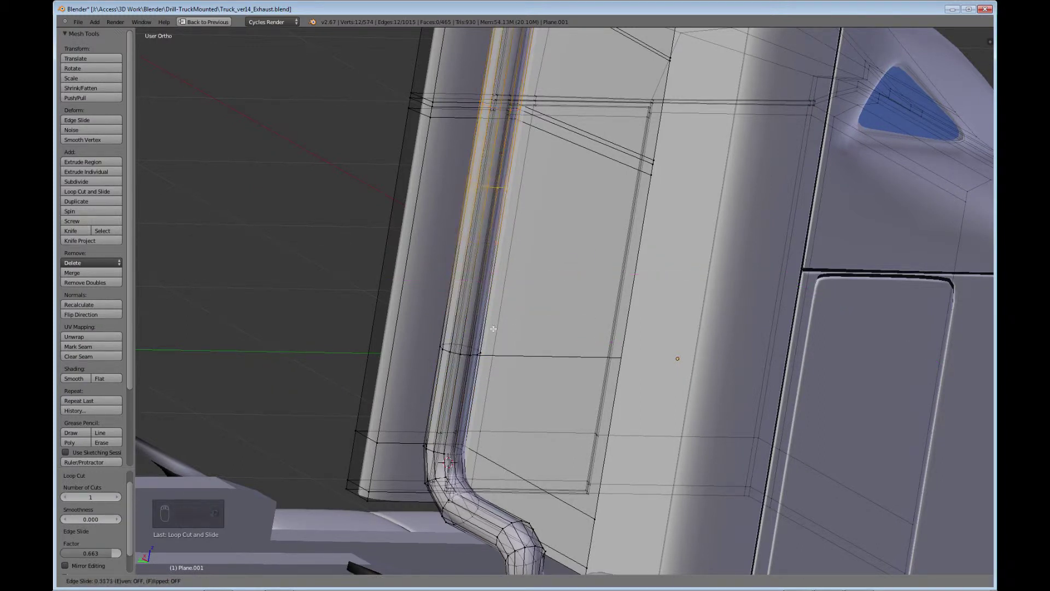
{"action": "left_click", "coordinate": [484, 429]}
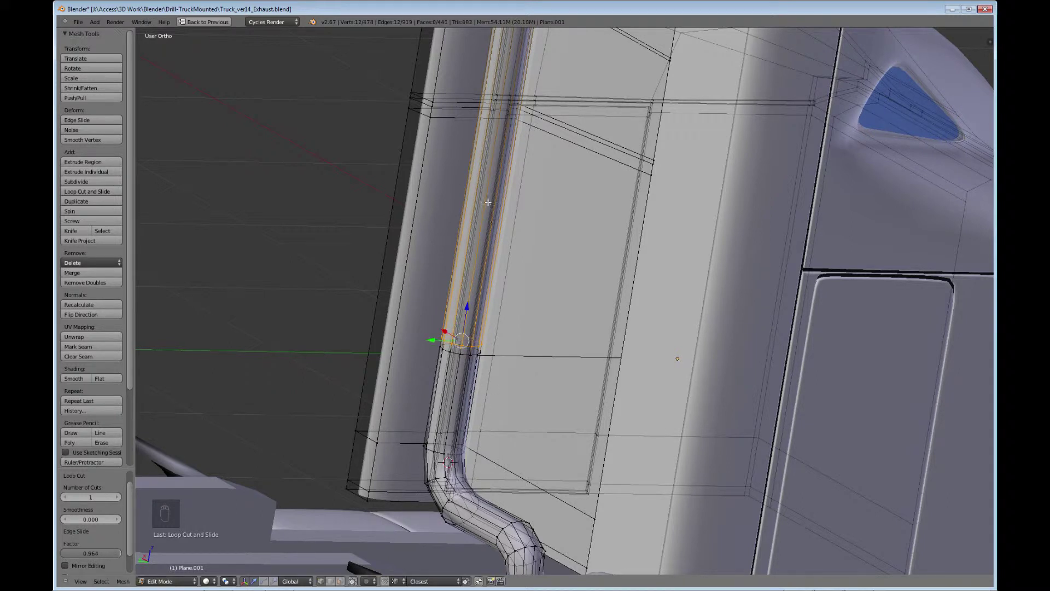
{"action": "middle_click_drag", "start_coordinate": [488, 222], "coordinate": [464, 387], "text": "shift"}
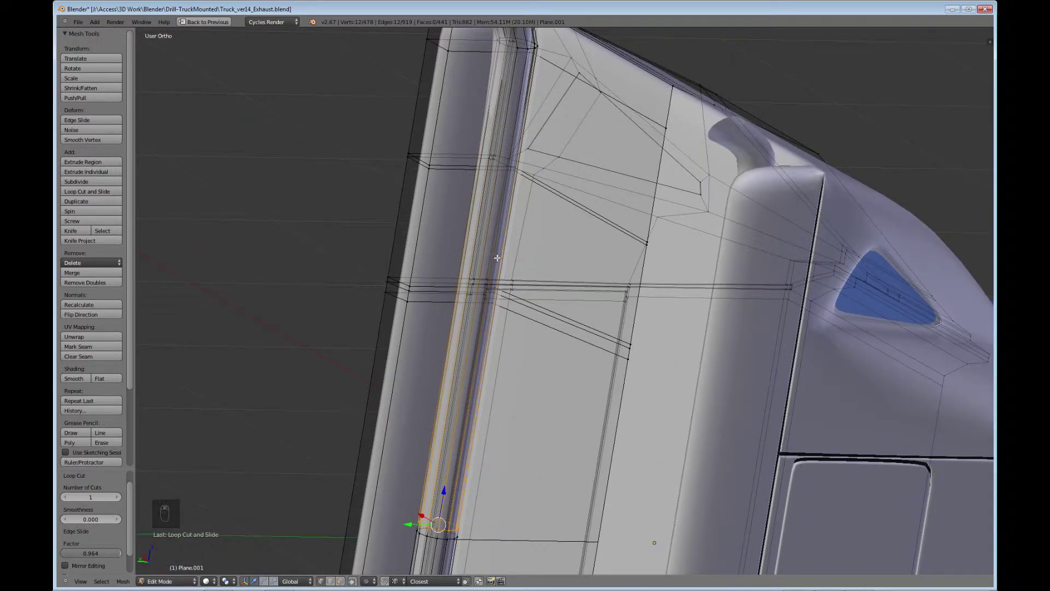
Add more loop cuts higher up the pipe, forming tight bands along its length.
{"action": "key", "text": "shift+r"}
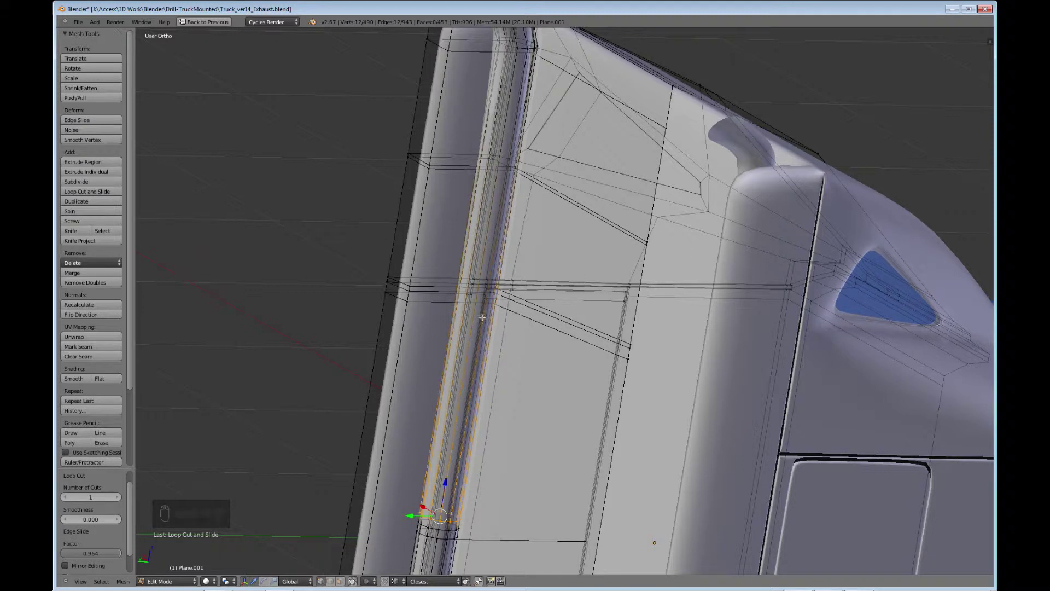
{"action": "key", "text": "ctrl+r"}
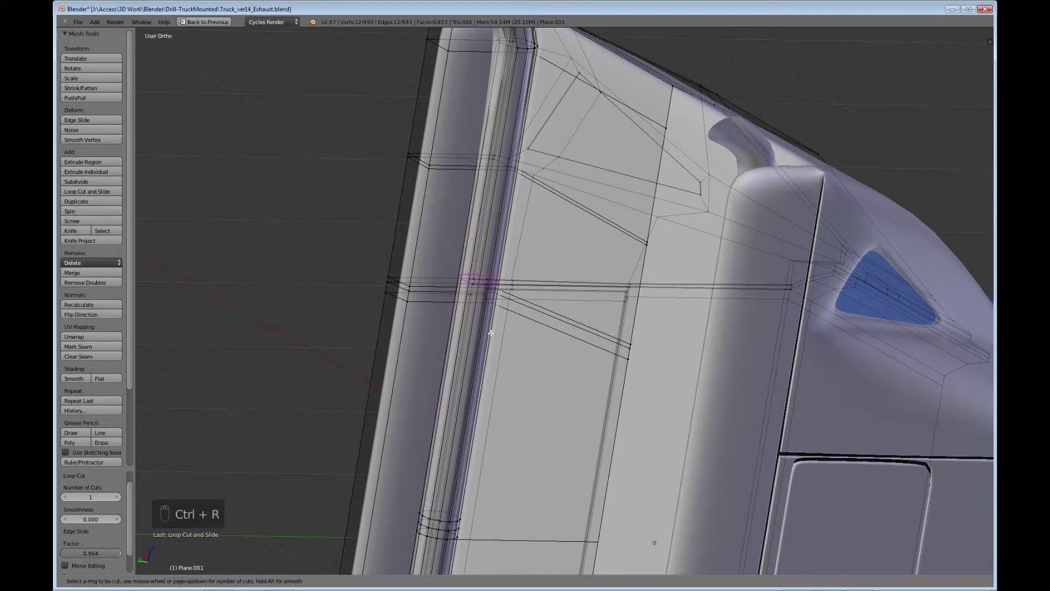
{"action": "left_click", "coordinate": [493, 298]}
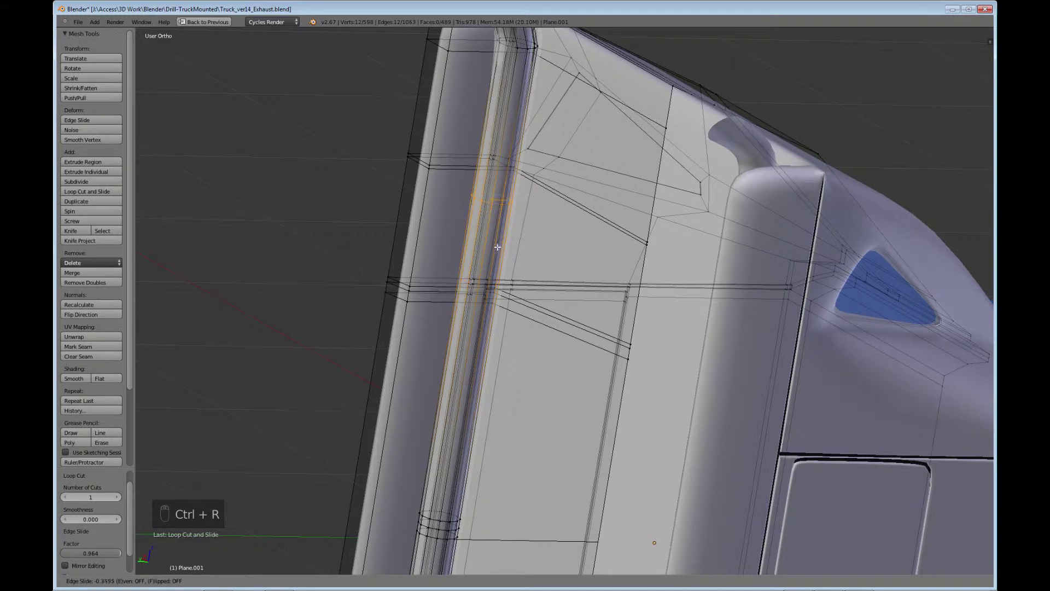
{"action": "left_click", "coordinate": [497, 247]}
{"action": "key", "text": "ctrl+r"}
{"action": "left_click", "coordinate": [470, 357]}
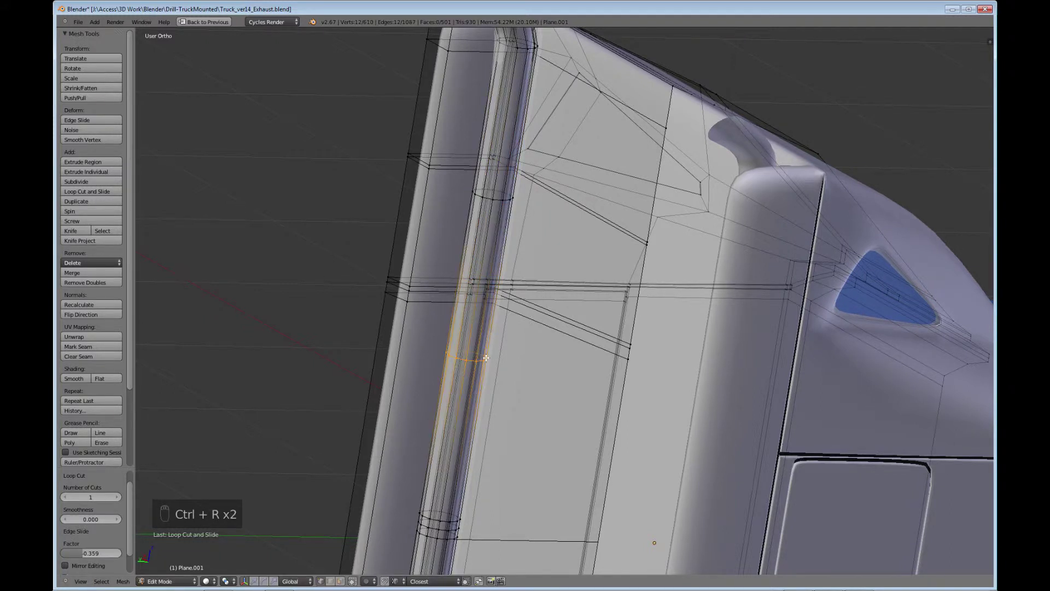
{"action": "left_click", "coordinate": [493, 213]}
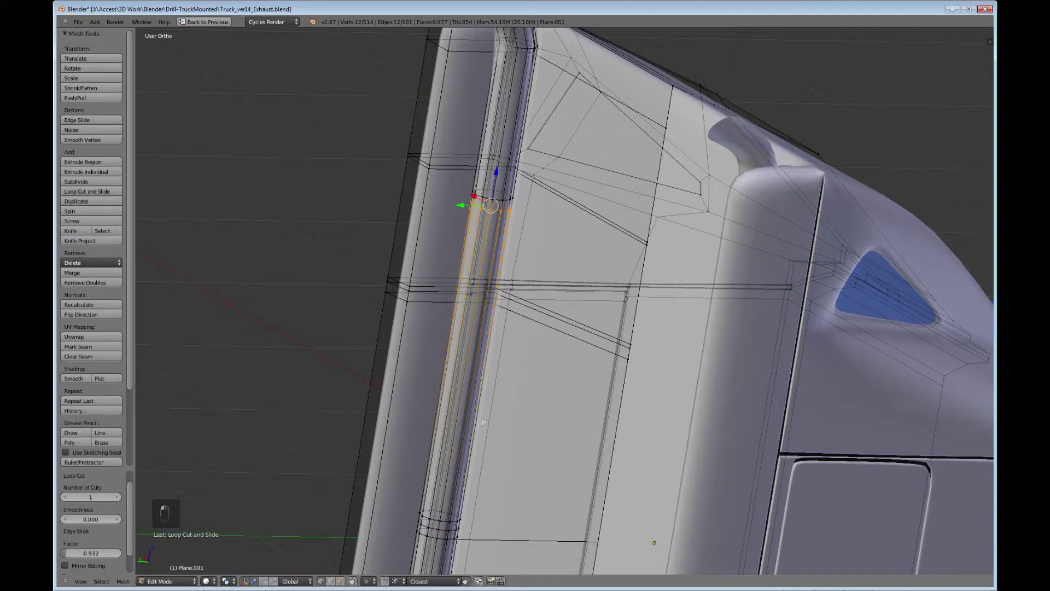
{"action": "scroll", "coordinate": [483, 423], "scroll_direction": "down", "scroll_amount": 1}
{"action": "middle_click_drag", "start_coordinate": [484, 423], "coordinate": [573, 392]}
Select and delete an unwanted edge loop on the vertical exhaust pipe.
{"action": "right_click", "coordinate": [573, 378], "text": "alt"}
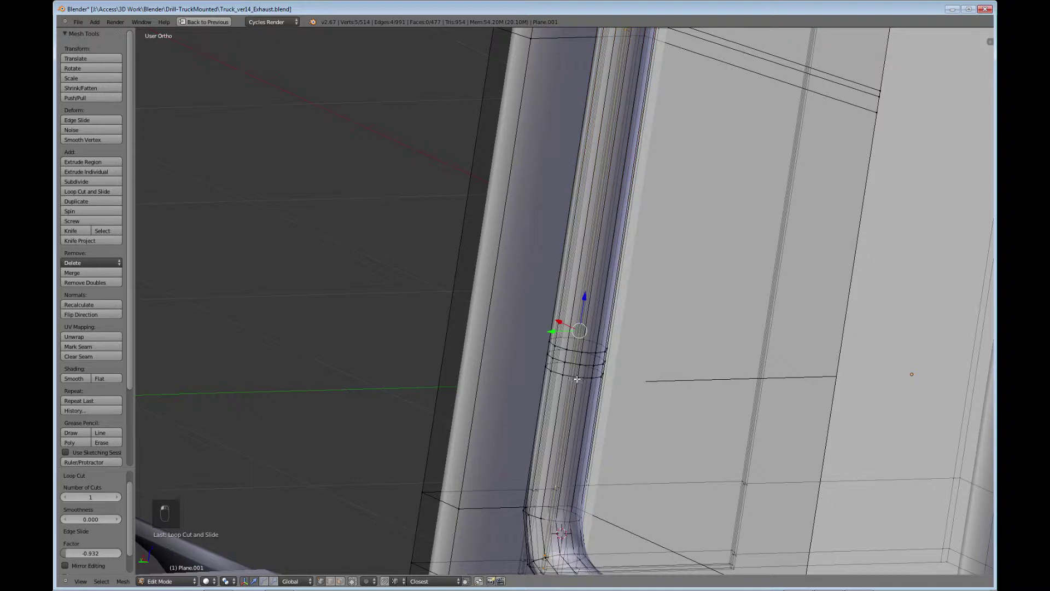
{"action": "right_click", "coordinate": [579, 378], "text": "alt"}
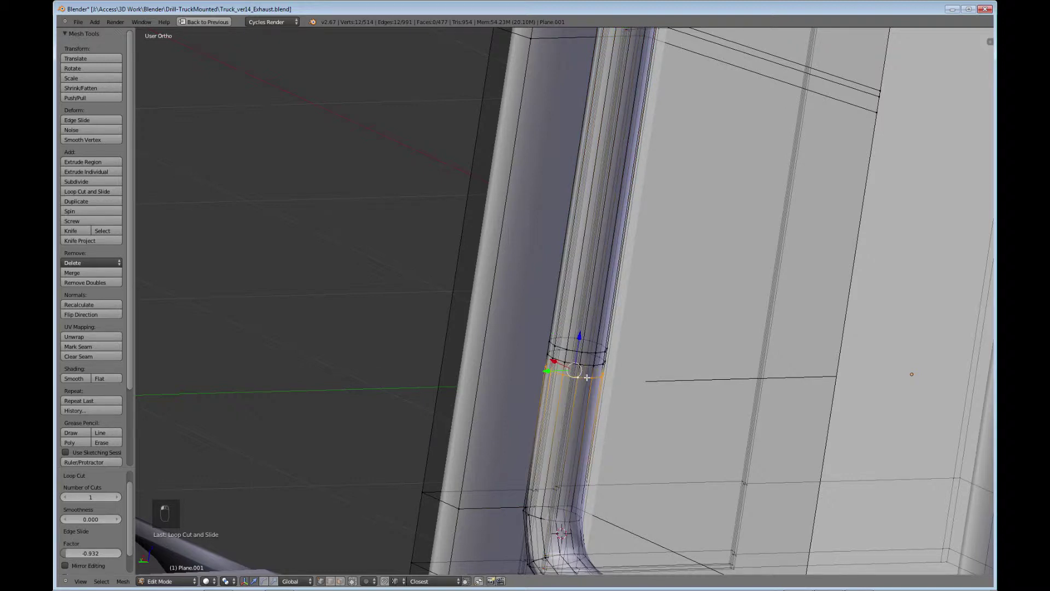
{"action": "key", "text": "x"}
{"action": "left_click", "coordinate": [575, 447]}
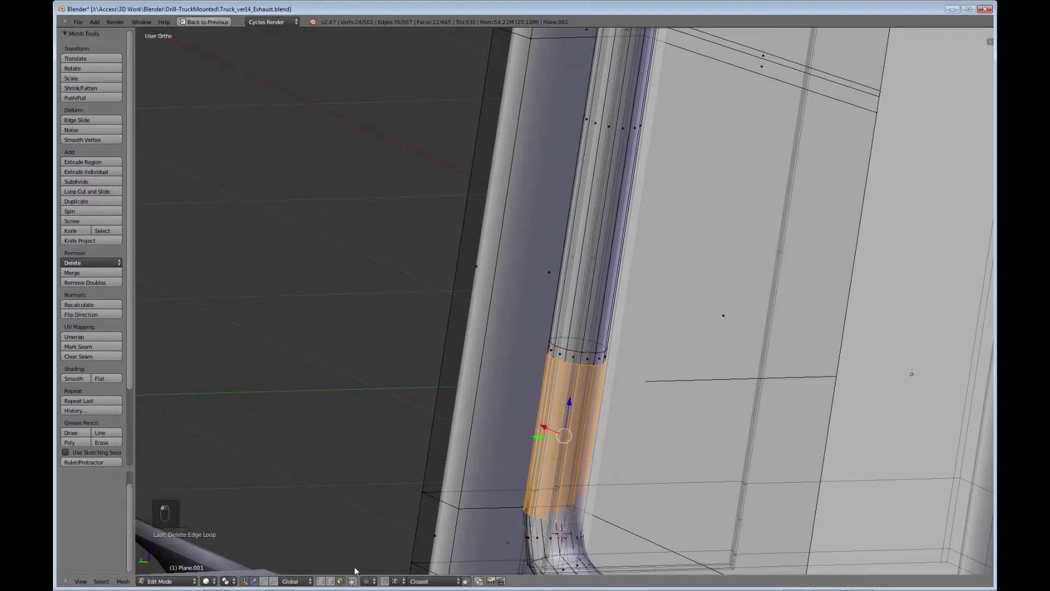
Select two narrow face loops on the pipe, try an extrusion, then undo it.
{"action": "right_click", "coordinate": [582, 356], "text": "alt"}
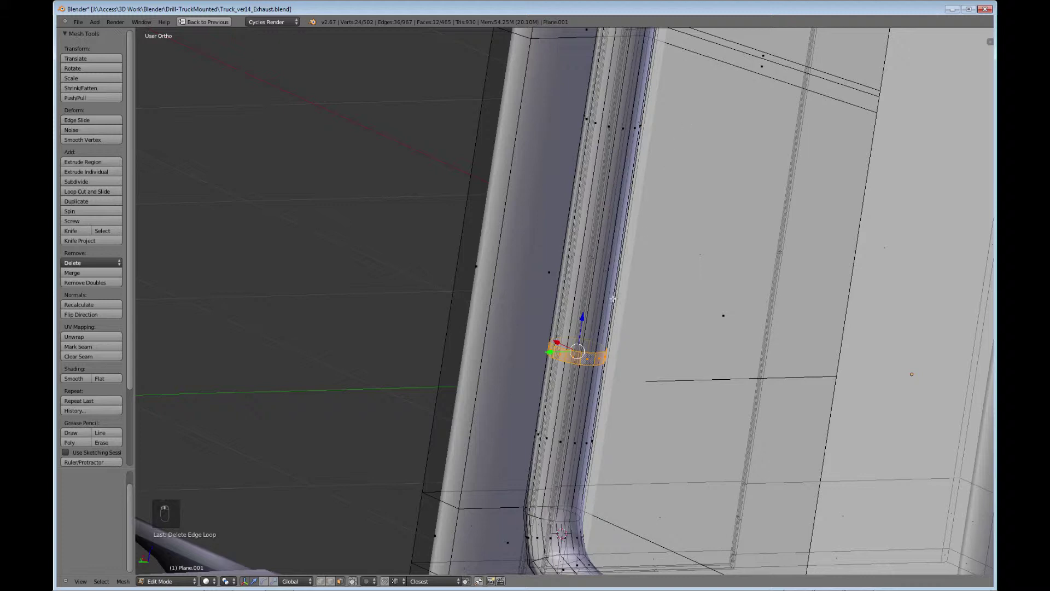
{"action": "middle_click_drag", "start_coordinate": [740, 155], "coordinate": [650, 382]}
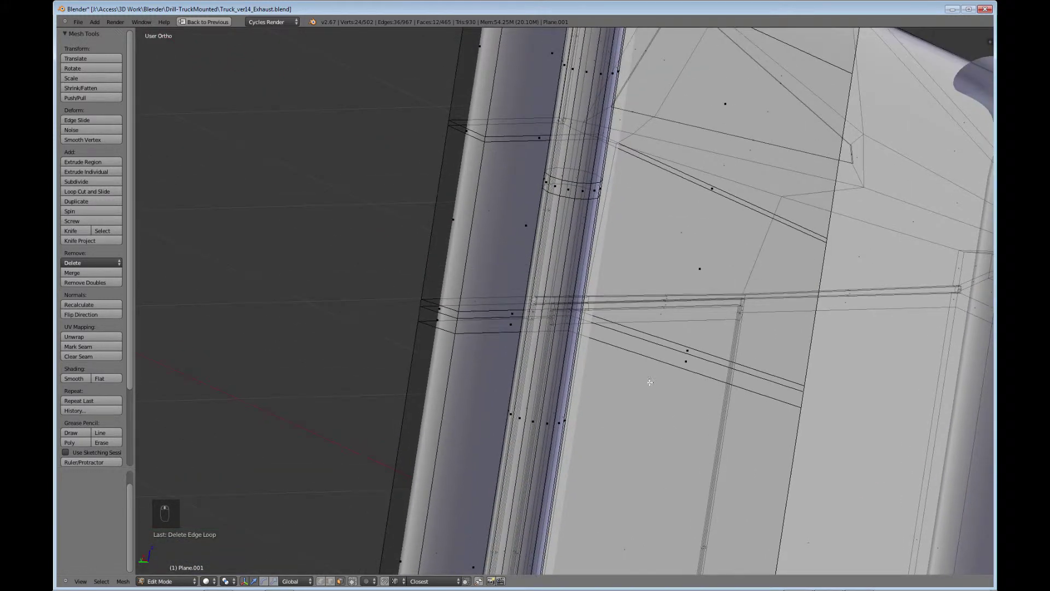
{"action": "right_click", "coordinate": [577, 205], "text": "alt+shift"}
{"action": "middle_click_drag", "start_coordinate": [577, 204], "coordinate": [606, 316]}
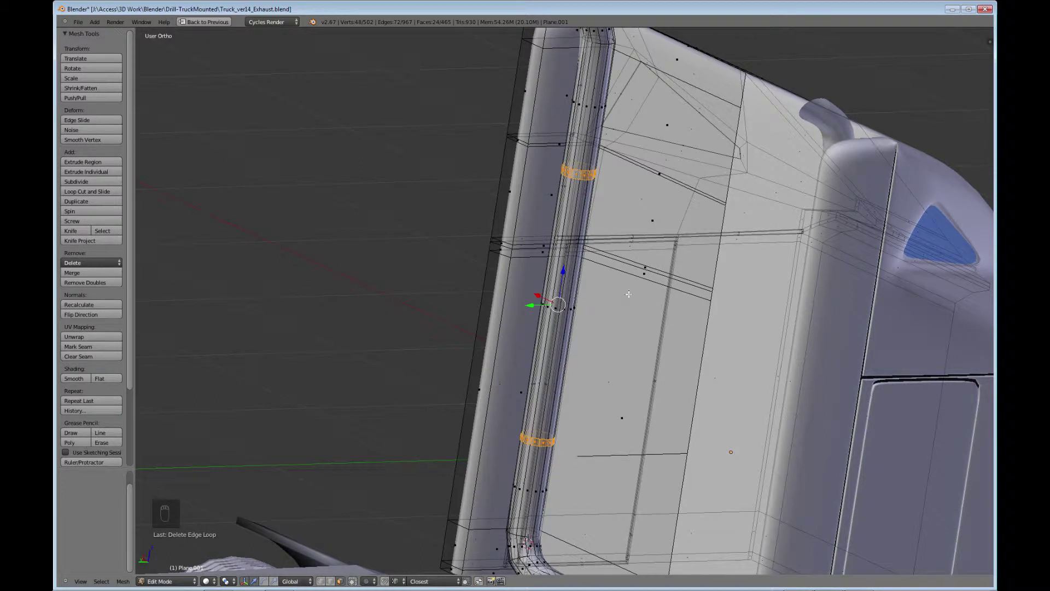
{"action": "key", "text": "e"}
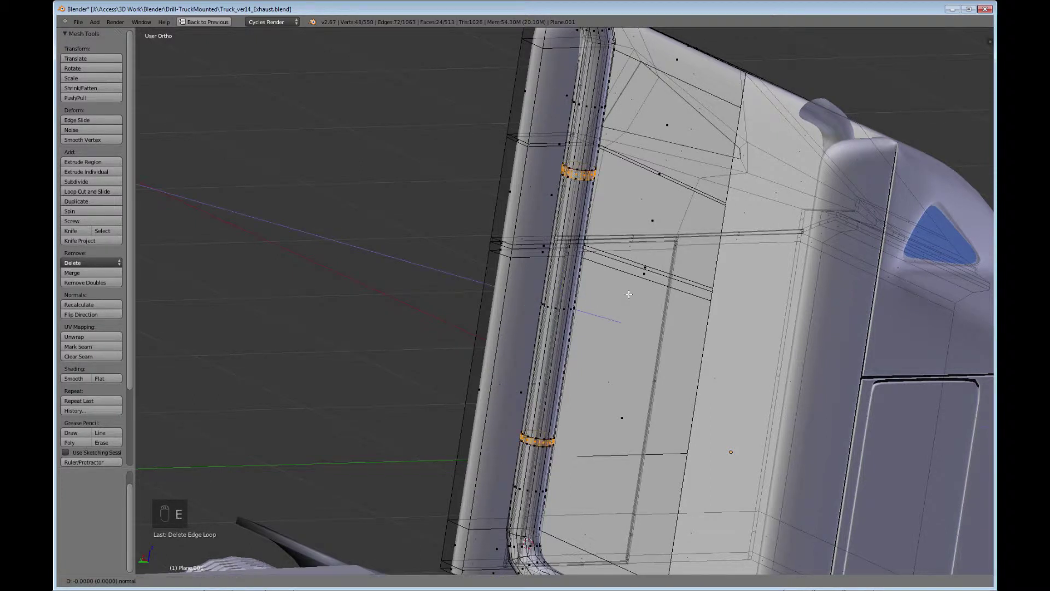
{"action": "middle_click", "coordinate": [629, 295]}
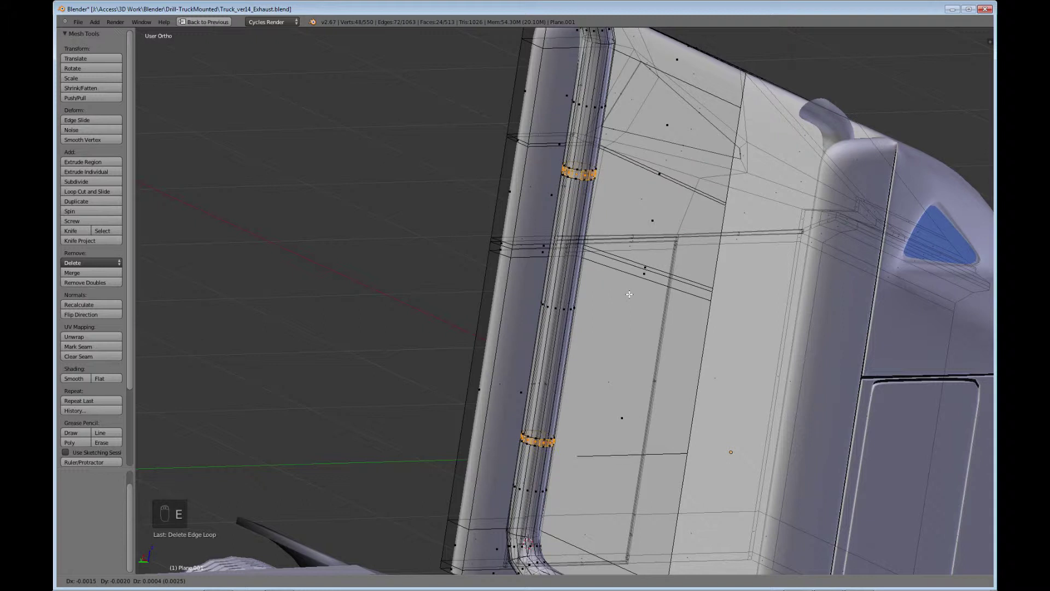
{"action": "left_click", "coordinate": [632, 297]}
{"action": "key", "text": "s"}
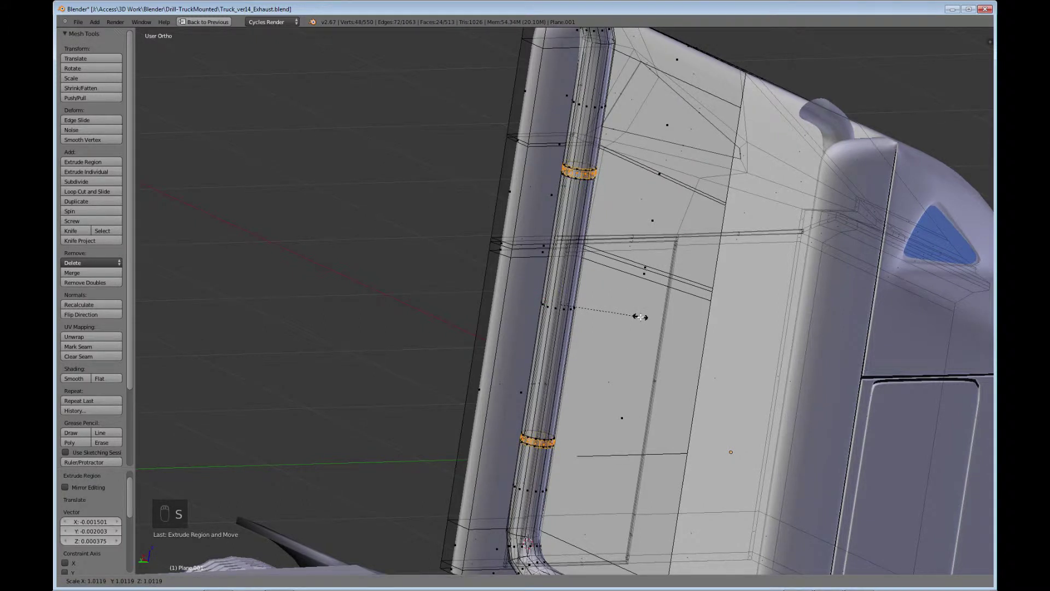
{"action": "right_click", "coordinate": [641, 317]}
{"action": "key", "text": "ctrl+z"}
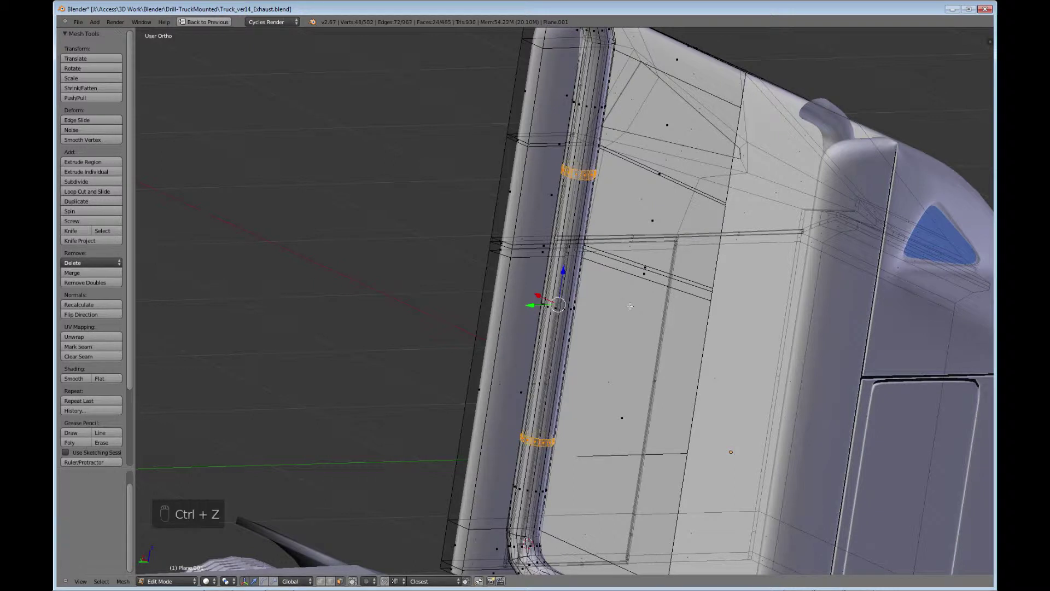
Extrude the ring loops in place and scale them outward in X and Y into collars.
{"action": "key", "text": "e"}
{"action": "right_click", "coordinate": [614, 283]}
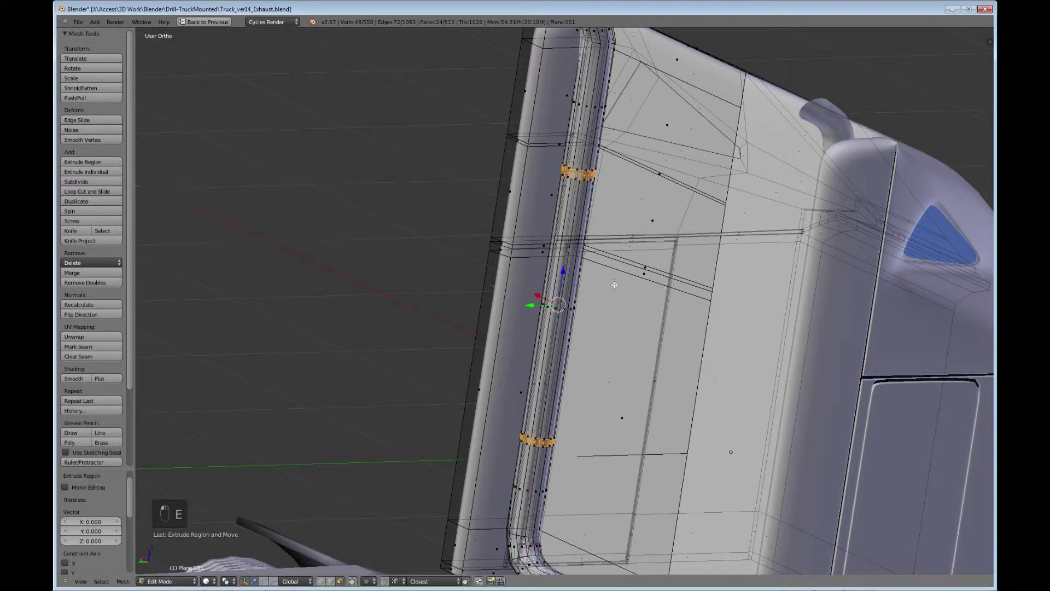
{"action": "key", "text": "s"}
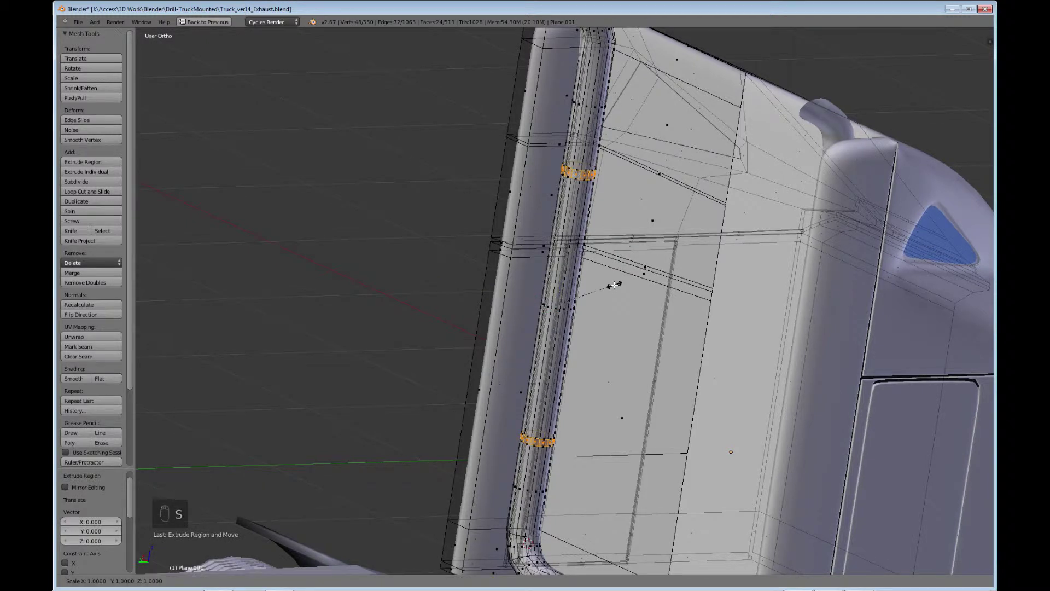
{"action": "key", "text": "shift+z"}
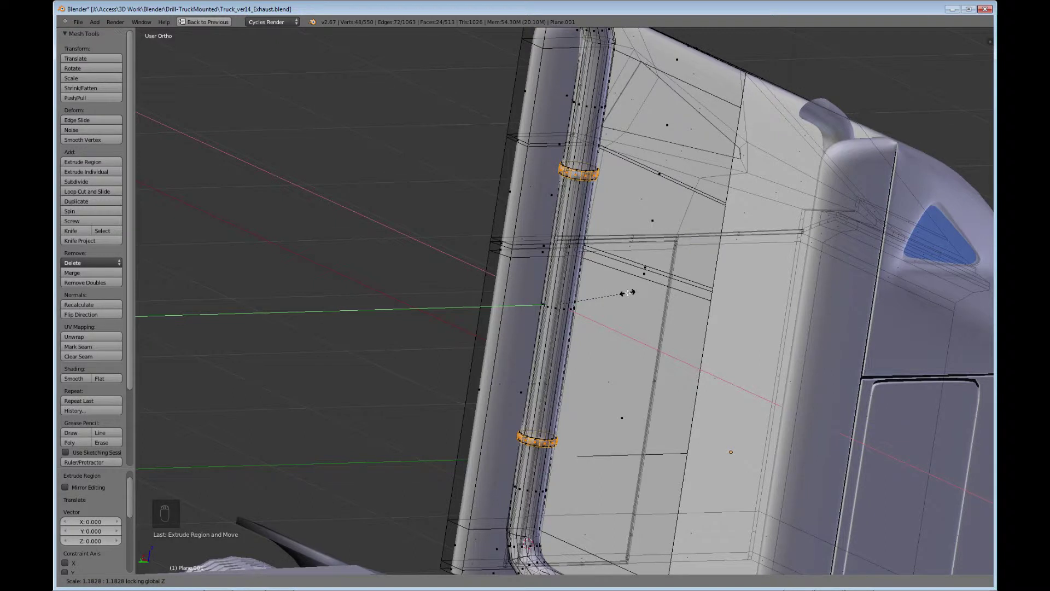
{"action": "left_click", "coordinate": [628, 292]}
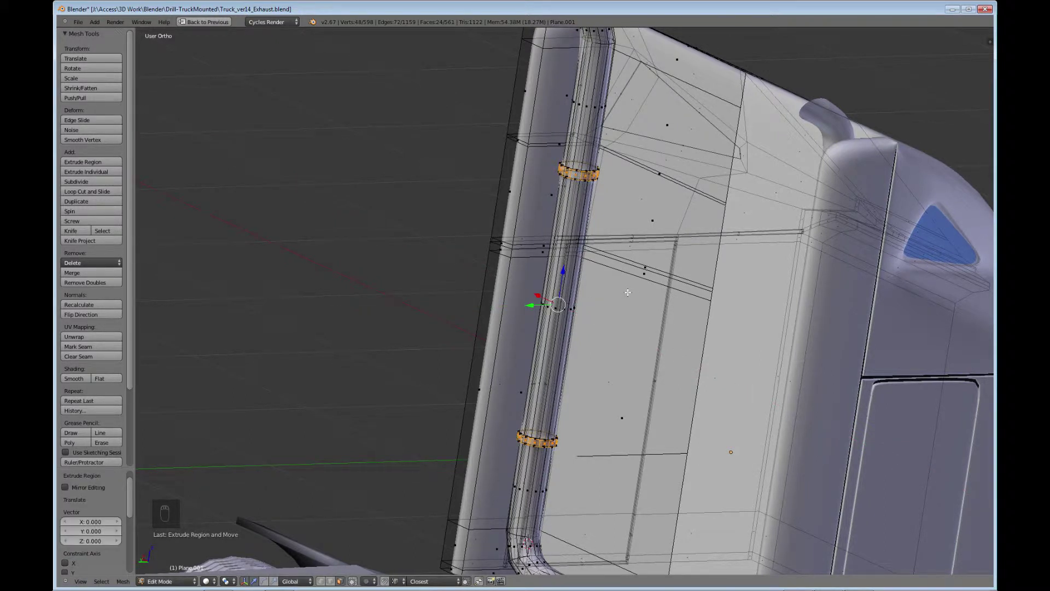
{"action": "key", "text": "s"}
{"action": "key", "text": "shift+z"}
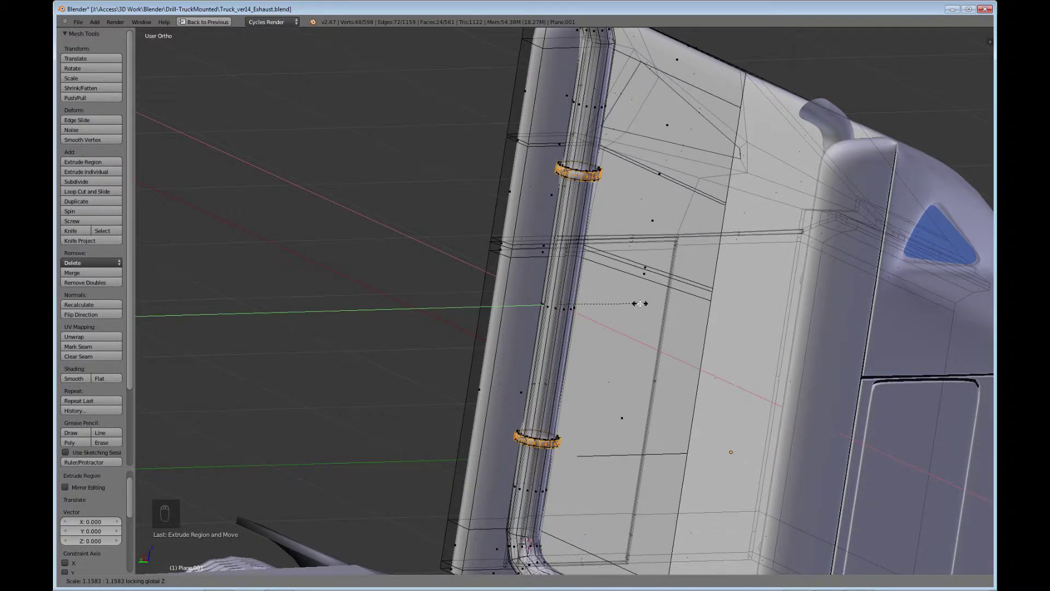
{"action": "left_click", "coordinate": [640, 303]}
On the other exhaust stack, extrude the ring loops and scale them out to 1.047.
{"action": "key", "text": "Tab"}
{"action": "middle_click_drag", "start_coordinate": [638, 321], "coordinate": [509, 331]}
{"action": "key", "text": "e"}
{"action": "key", "text": "Tab"}
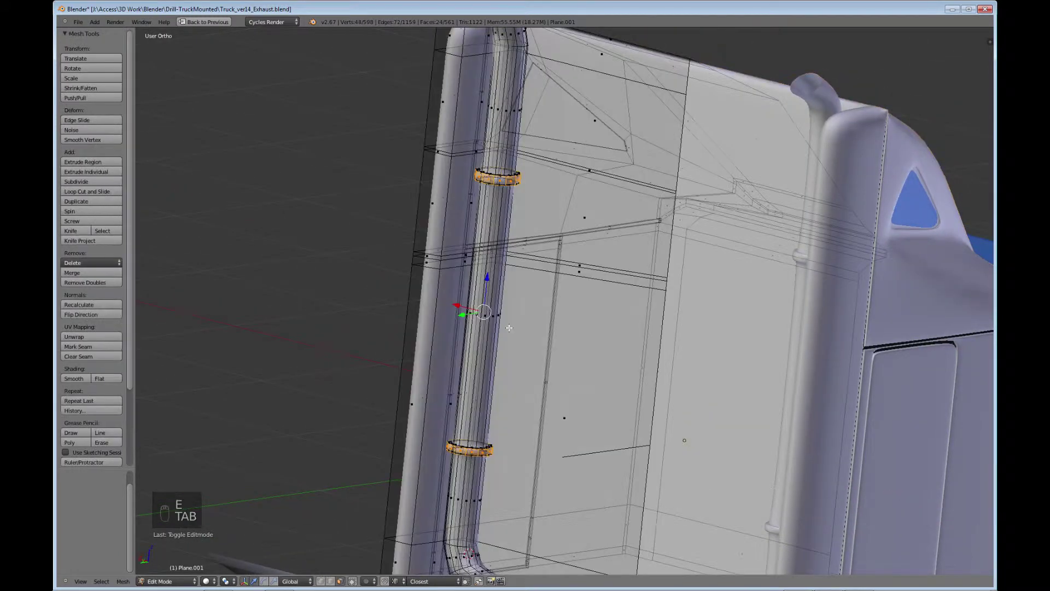
{"action": "key", "text": "e"}
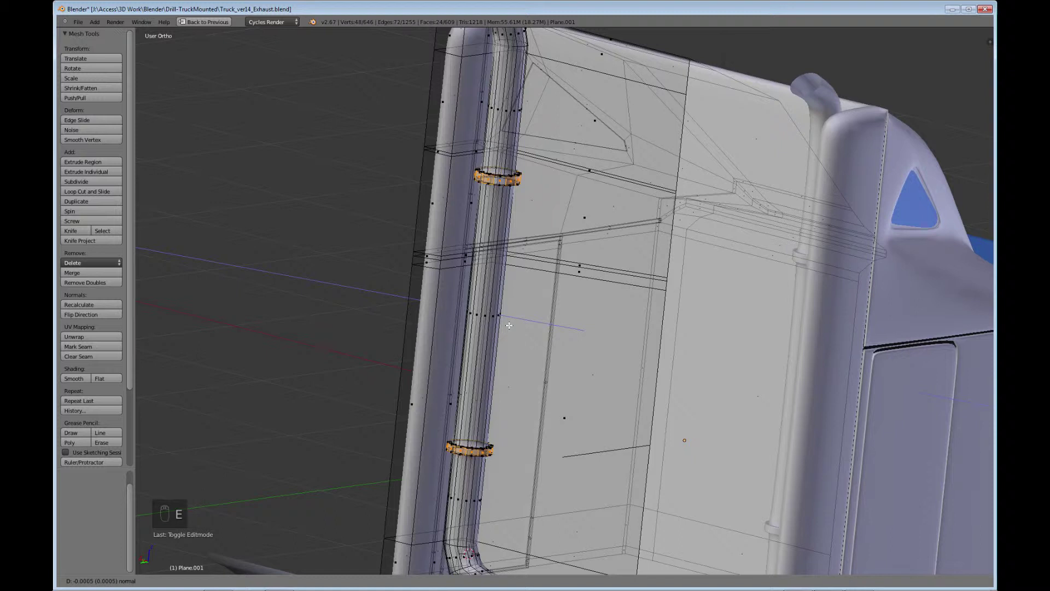
{"action": "left_click", "coordinate": [512, 327]}
{"action": "key", "text": "s"}
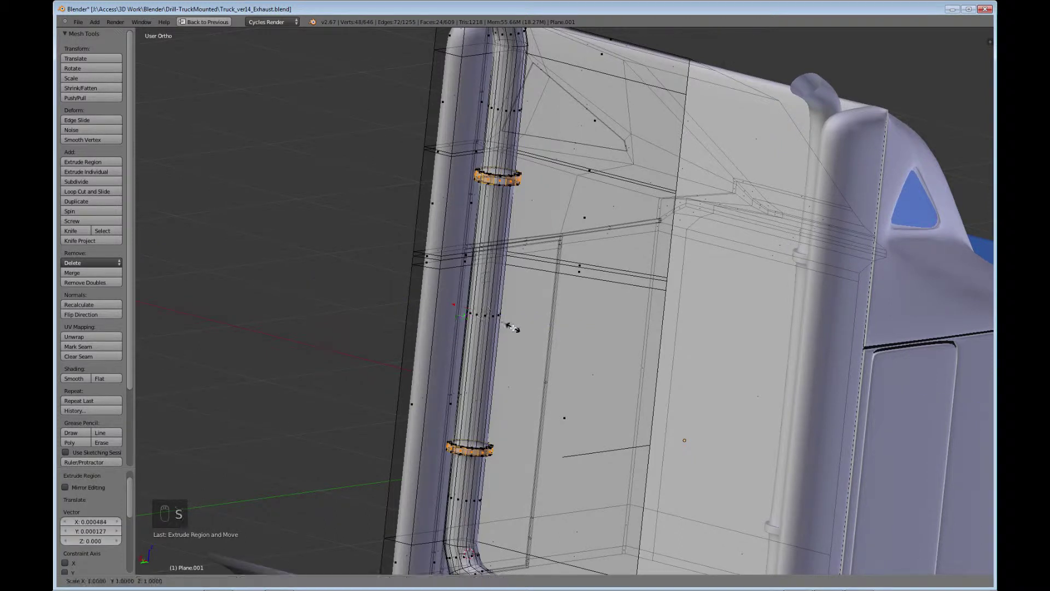
{"action": "key", "text": "shift+z"}
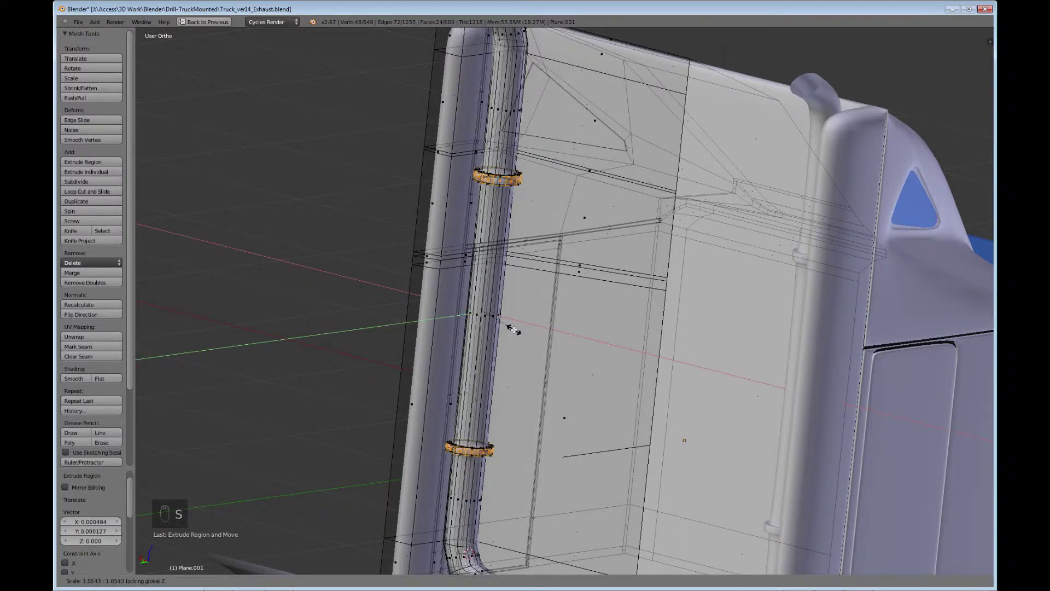
{"action": "left_click", "coordinate": [513, 328]}
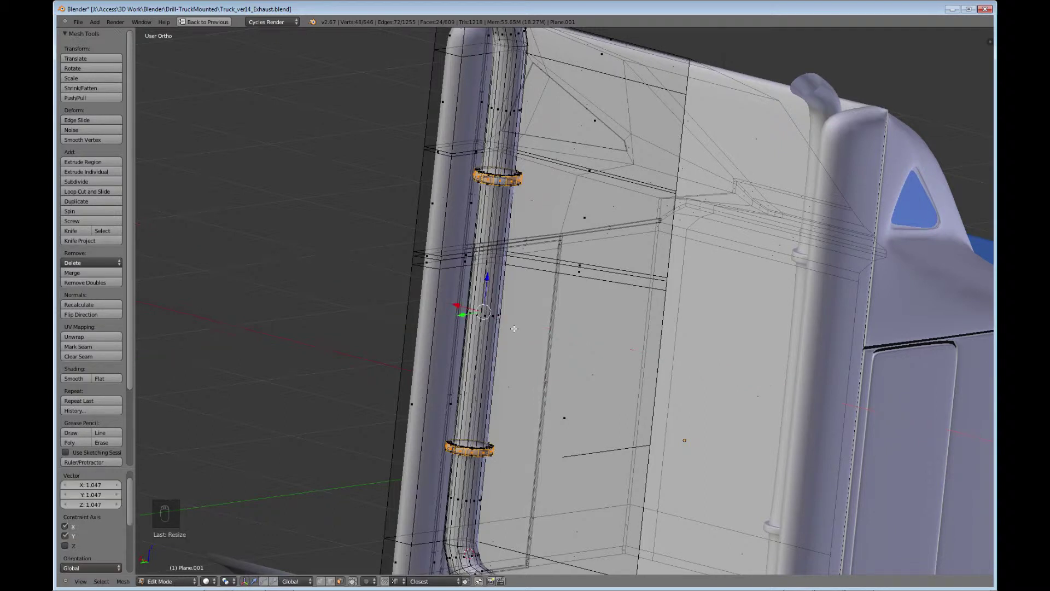
{"action": "middle_click_drag", "start_coordinate": [515, 329], "coordinate": [633, 330]}
Return to Object Mode and frame the rear wheels and chassis in Right Ortho over the blueprint.
{"action": "key", "text": "Tab"}
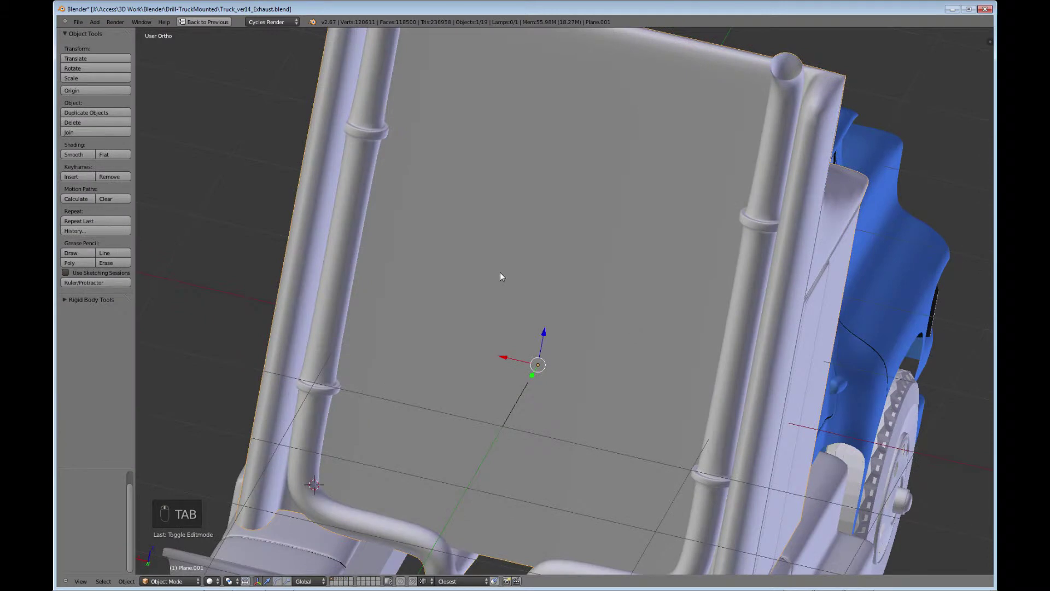
{"action": "middle_click_drag", "start_coordinate": [503, 276], "coordinate": [492, 335]}
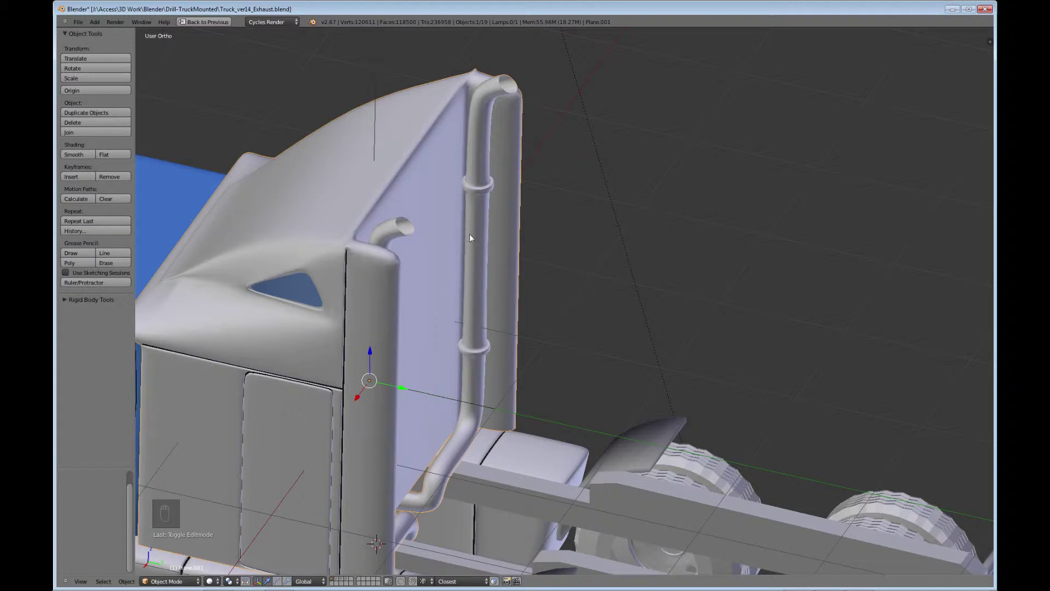
{"action": "scroll", "coordinate": [469, 236], "scroll_direction": "down", "scroll_amount": 3}
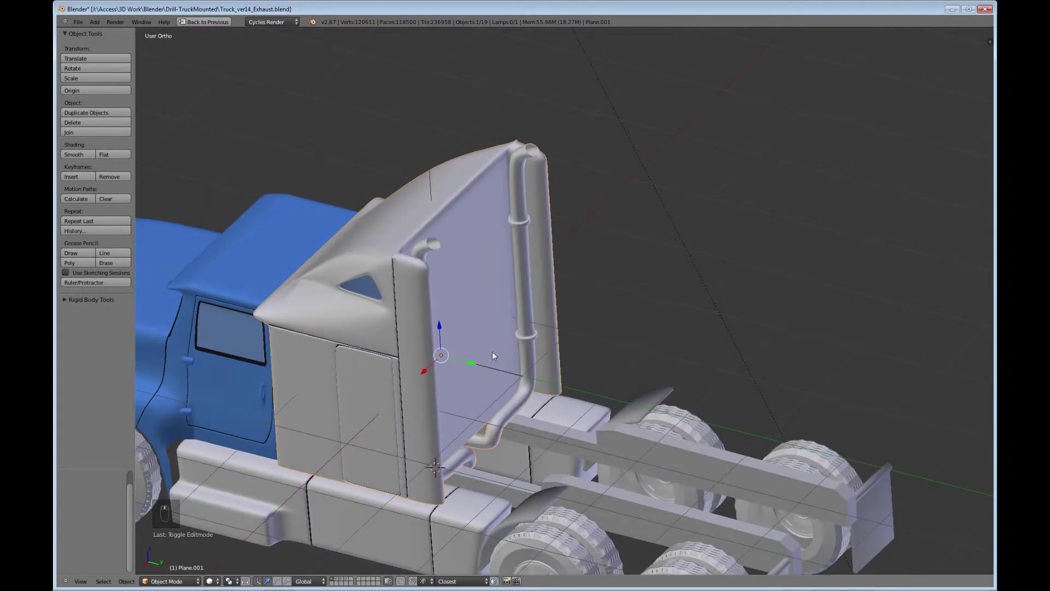
{"action": "middle_click_drag", "start_coordinate": [485, 365], "coordinate": [430, 240]}
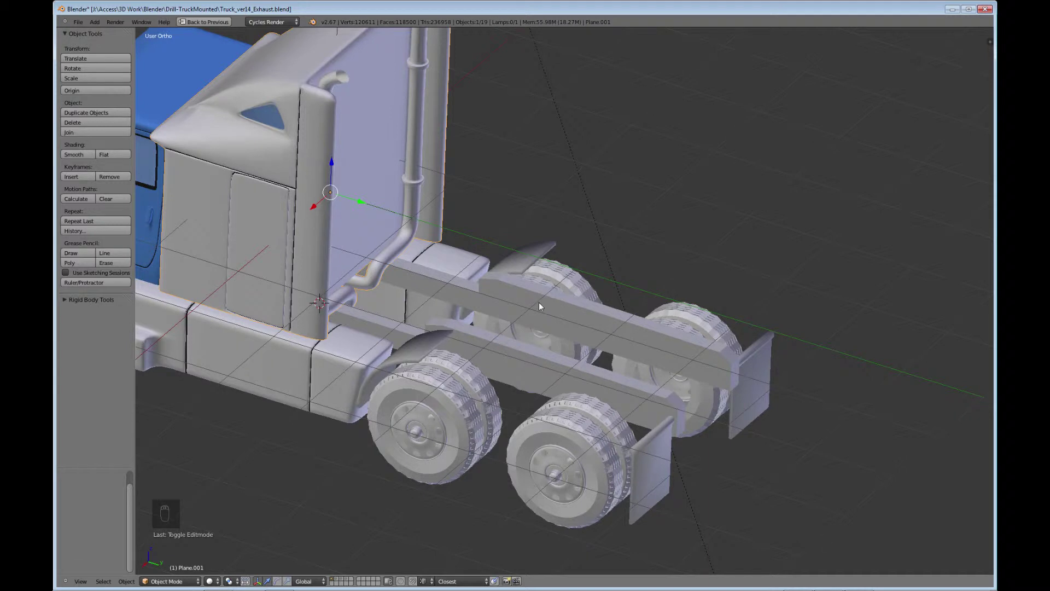
{"action": "key", "text": "KP_3"}
{"action": "scroll", "coordinate": [528, 313], "scroll_direction": "up", "scroll_amount": 2}
{"action": "middle_click_drag", "start_coordinate": [547, 343], "coordinate": [609, 251], "text": "shift"}
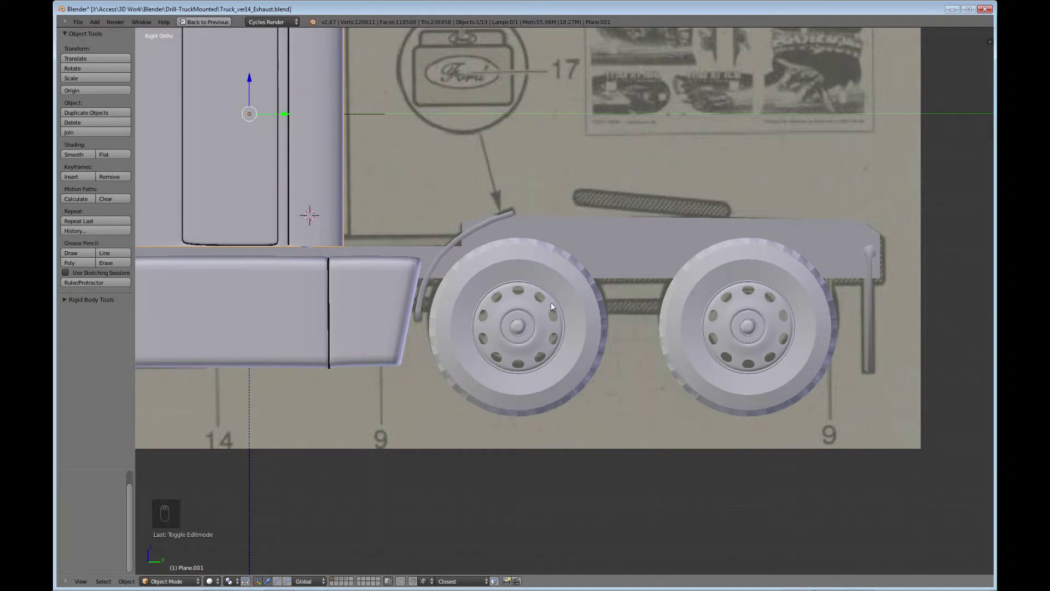
In wireframe, add a 12-vertex cylinder (radius 1, depth 2) inside the rear chassis plane's mesh.
{"action": "key", "text": "z"}
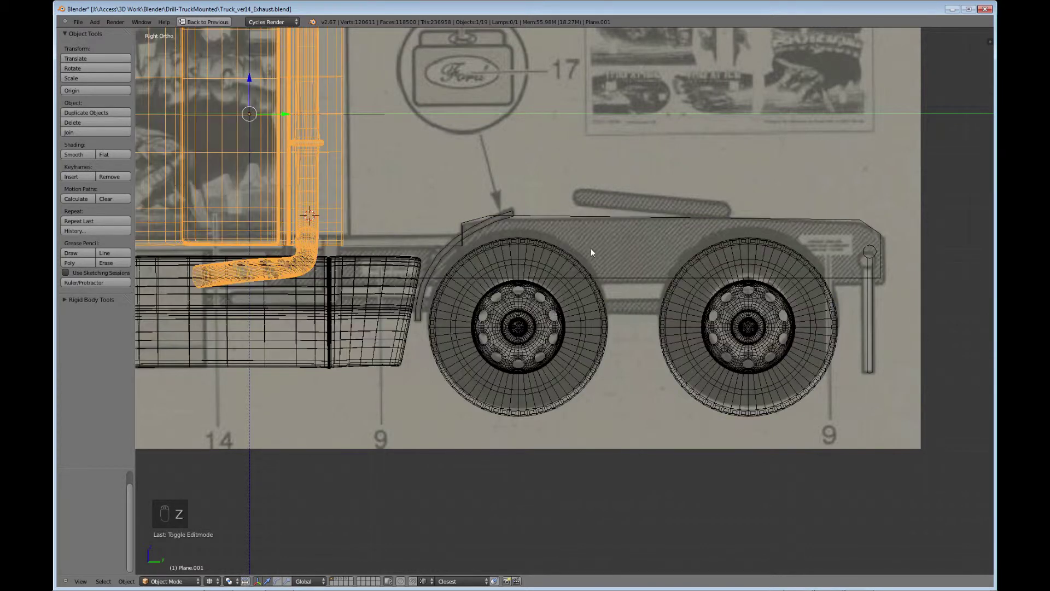
{"action": "right_click", "coordinate": [600, 217]}
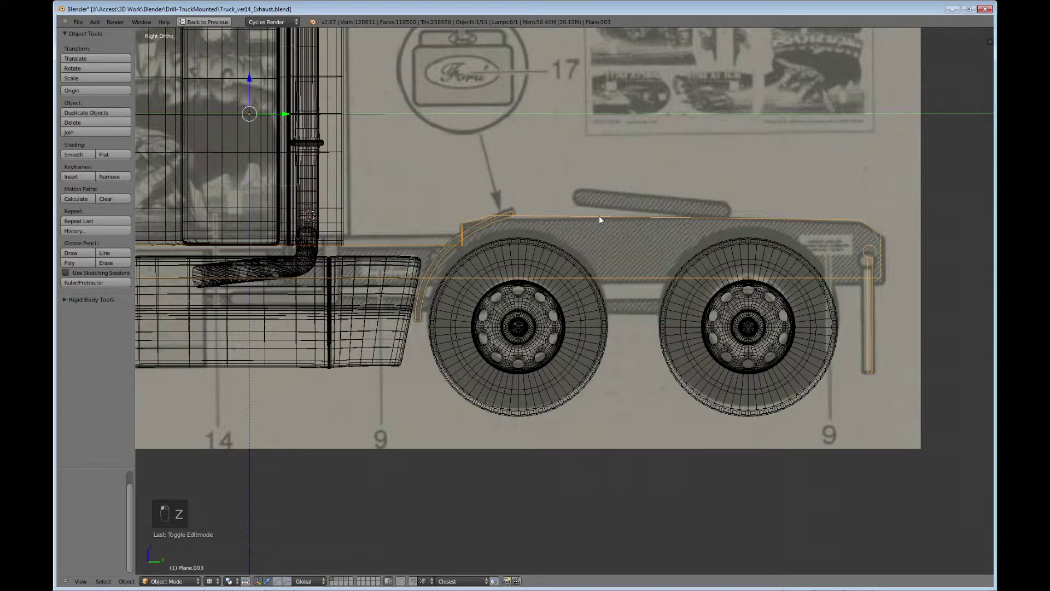
{"action": "key", "text": "Tab"}
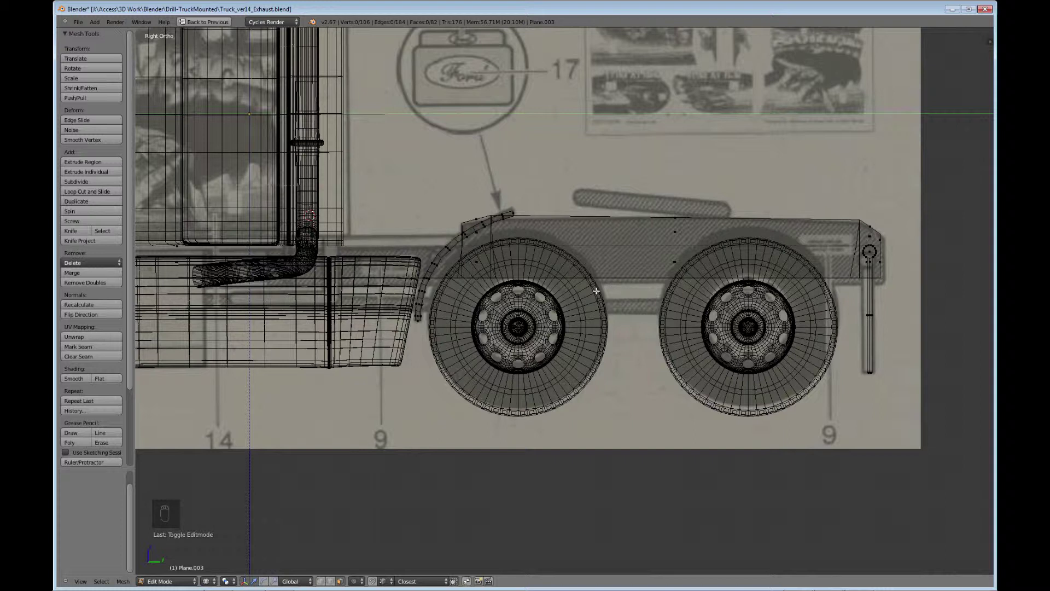
{"action": "key", "text": "shift+a"}
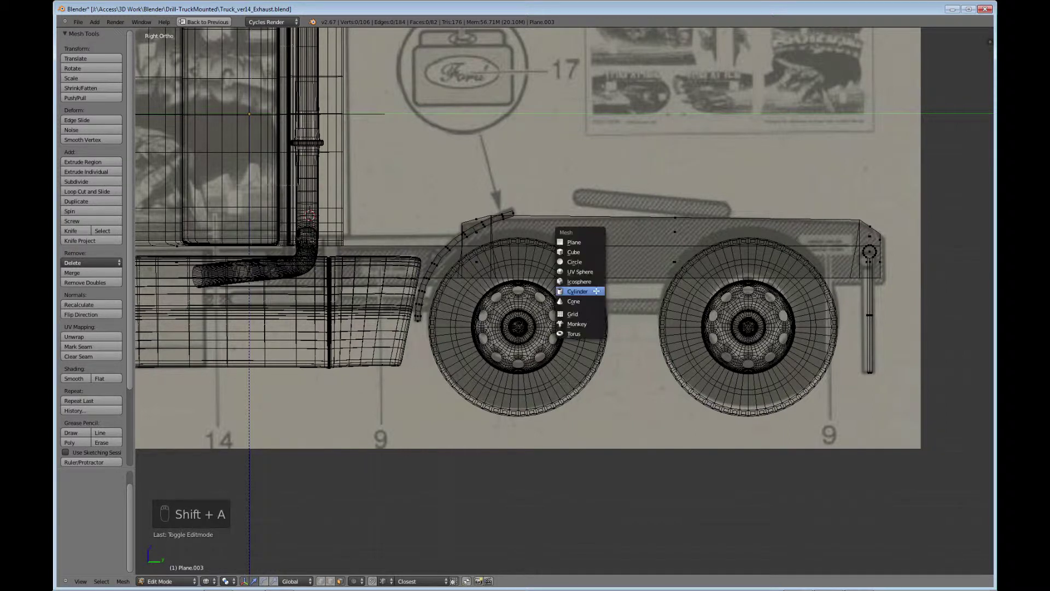
{"action": "left_click", "coordinate": [585, 292]}
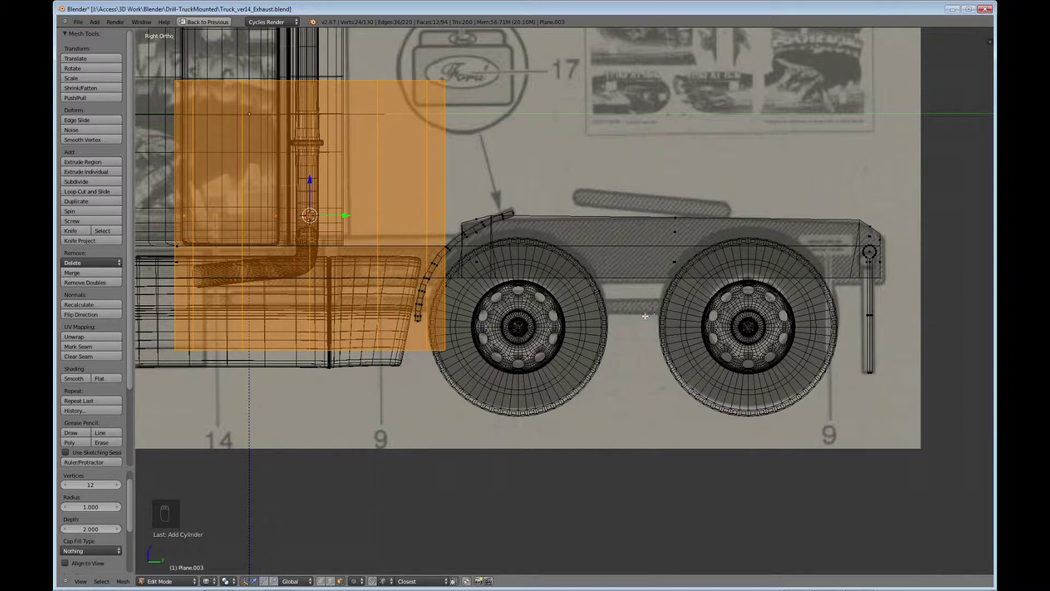
Rotate the cylinder 90° about X with rx90, scale it to 0.155, and shift it -0.740 along X.
{"action": "key", "text": "KP_7"}
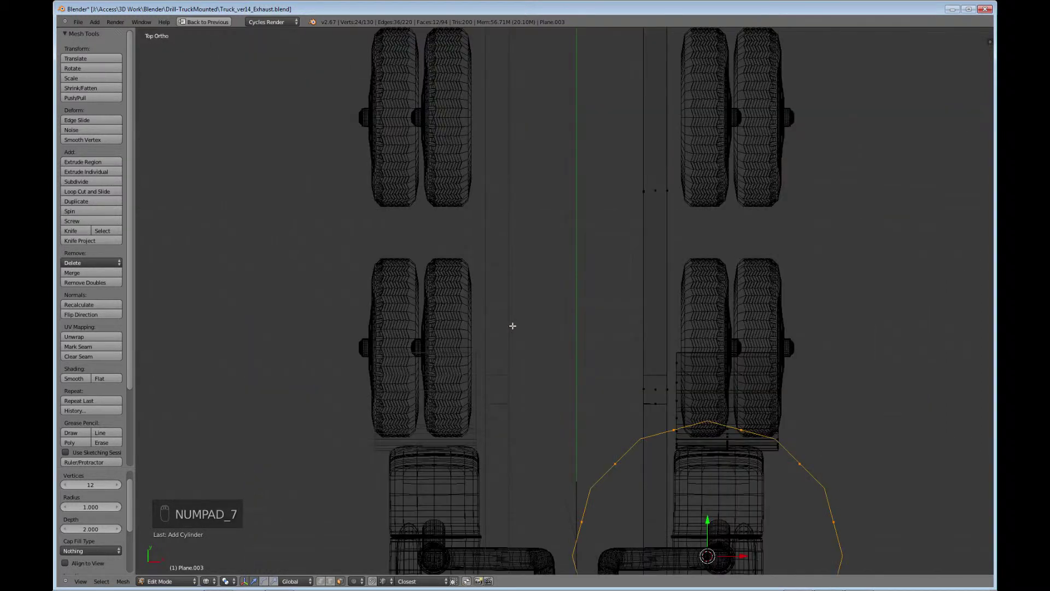
{"action": "middle_click_drag", "start_coordinate": [647, 441], "coordinate": [530, 193], "text": "shift"}
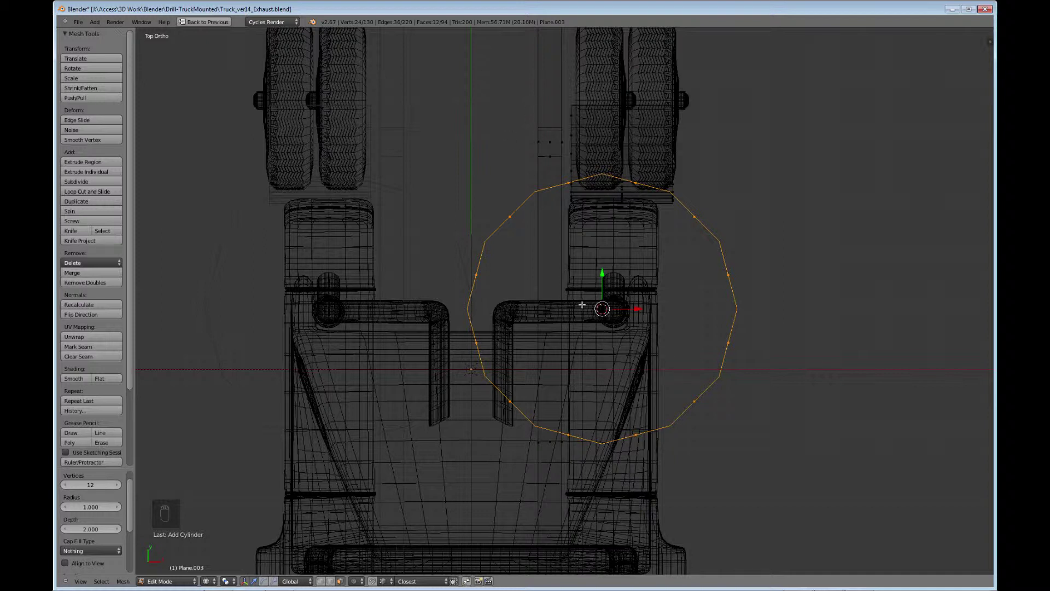
{"action": "type", "text": "r"}
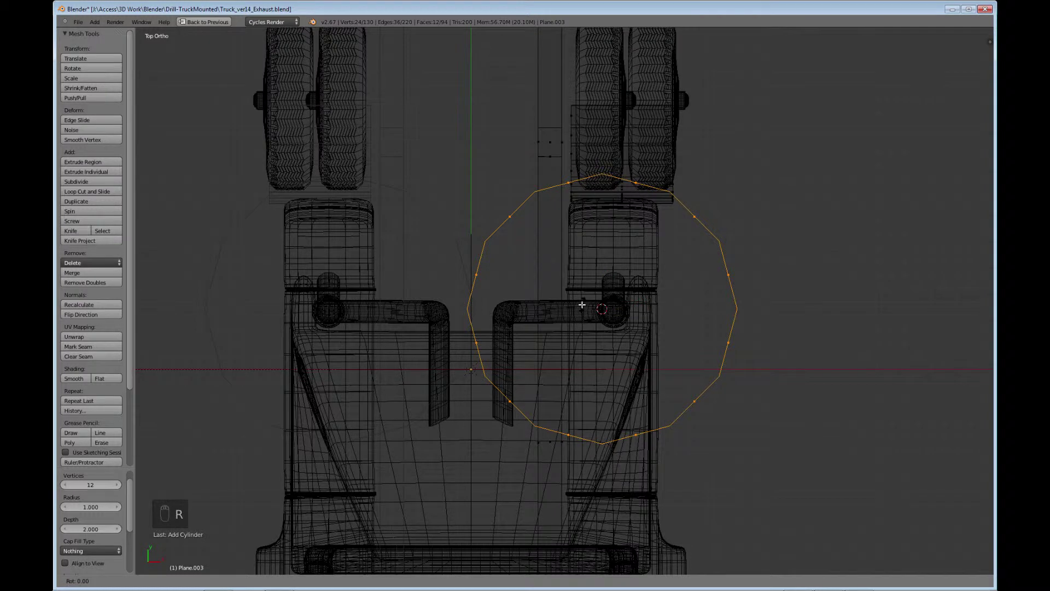
{"action": "type", "text": "x90"}
{"action": "key", "text": "Return"}
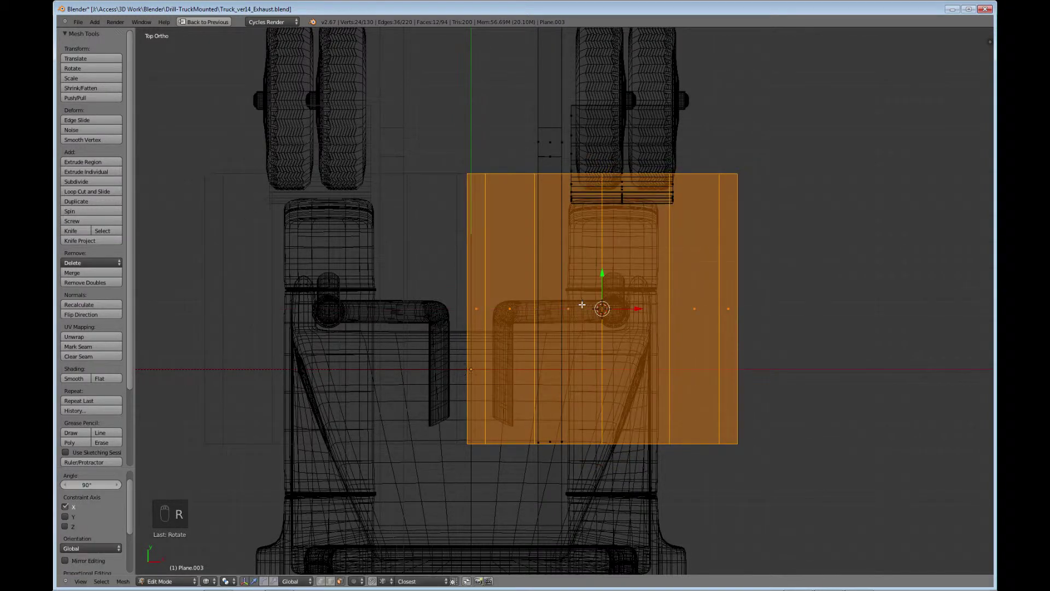
{"action": "key", "text": "KP_3"}
{"action": "key", "text": "s"}
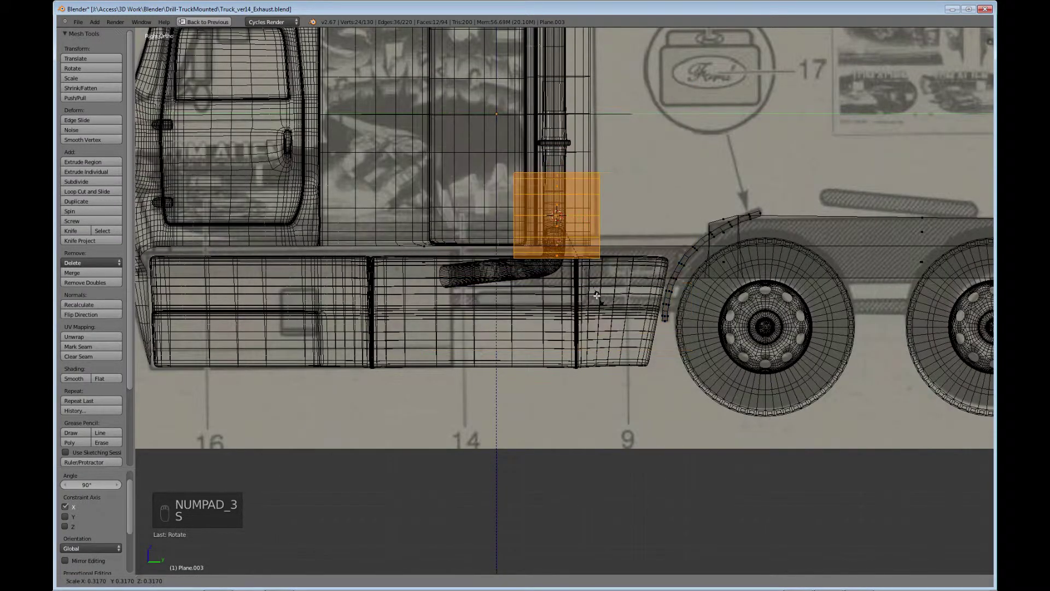
{"action": "left_click", "coordinate": [559, 261]}
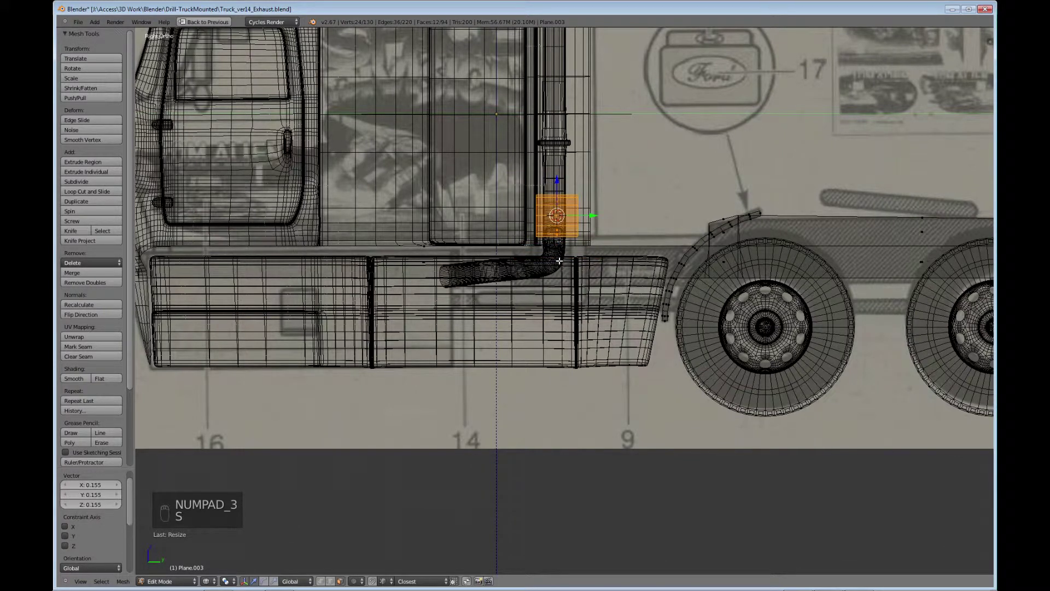
{"action": "key", "text": "KP_7"}
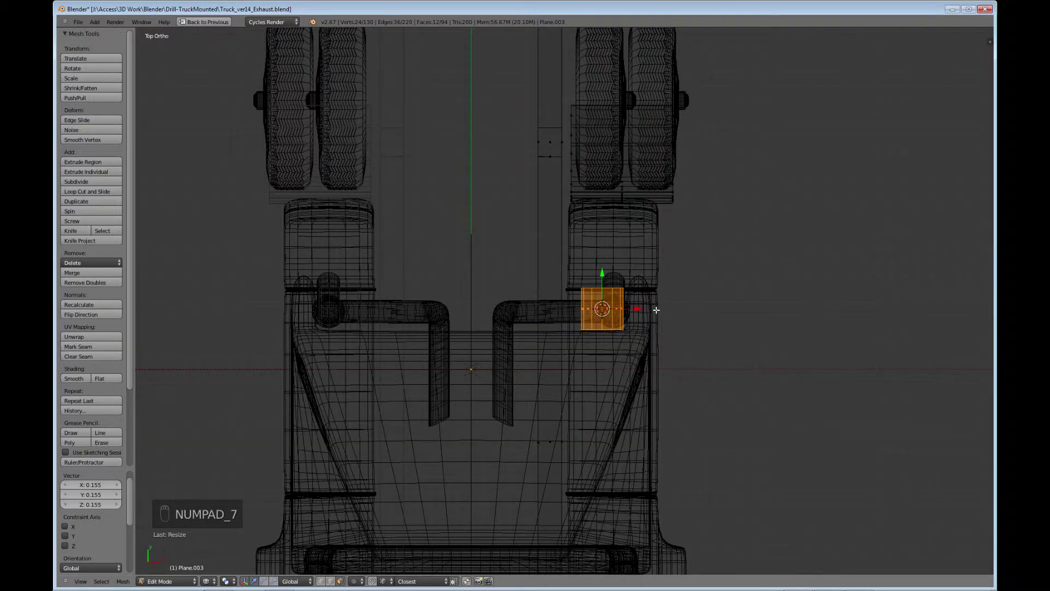
{"action": "left_click_drag", "start_coordinate": [639, 309], "coordinate": [539, 310]}
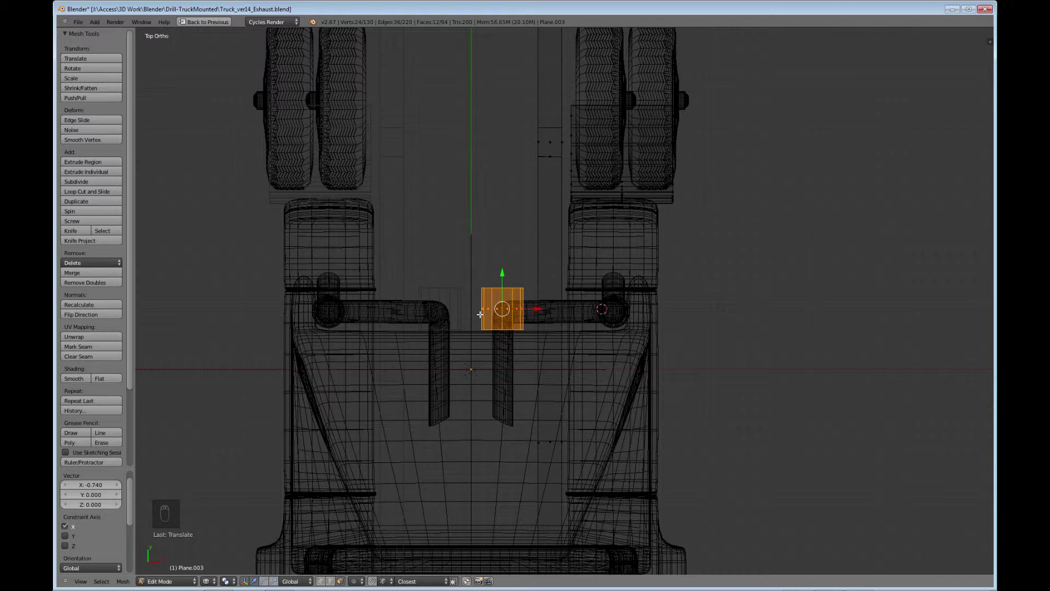
{"action": "key", "text": "KP_3"}
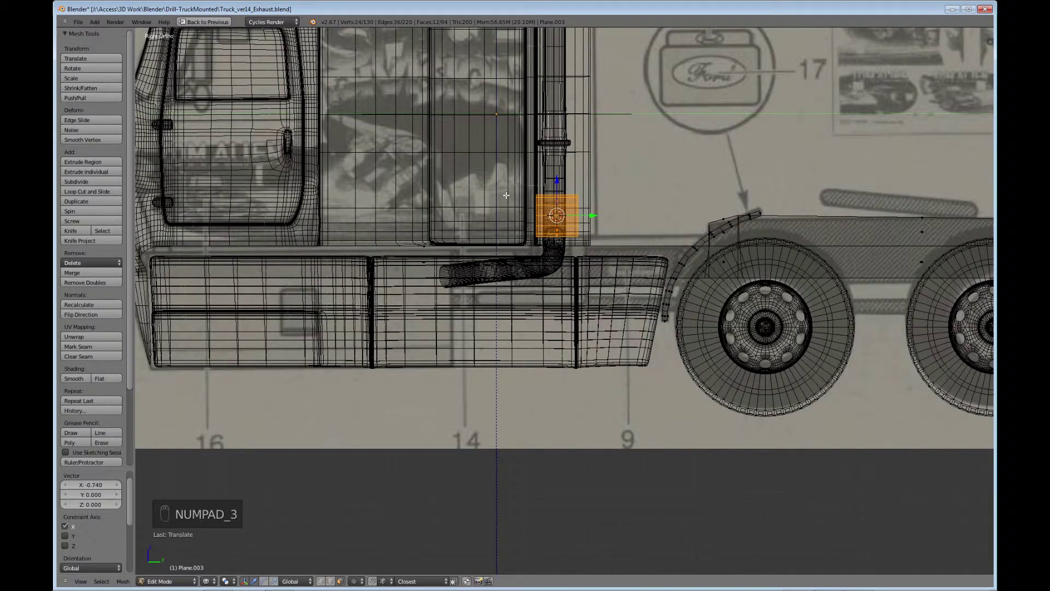
Lower the small piece along Z and shrink it down.
{"action": "left_click_drag", "start_coordinate": [557, 180], "coordinate": [557, 262]}
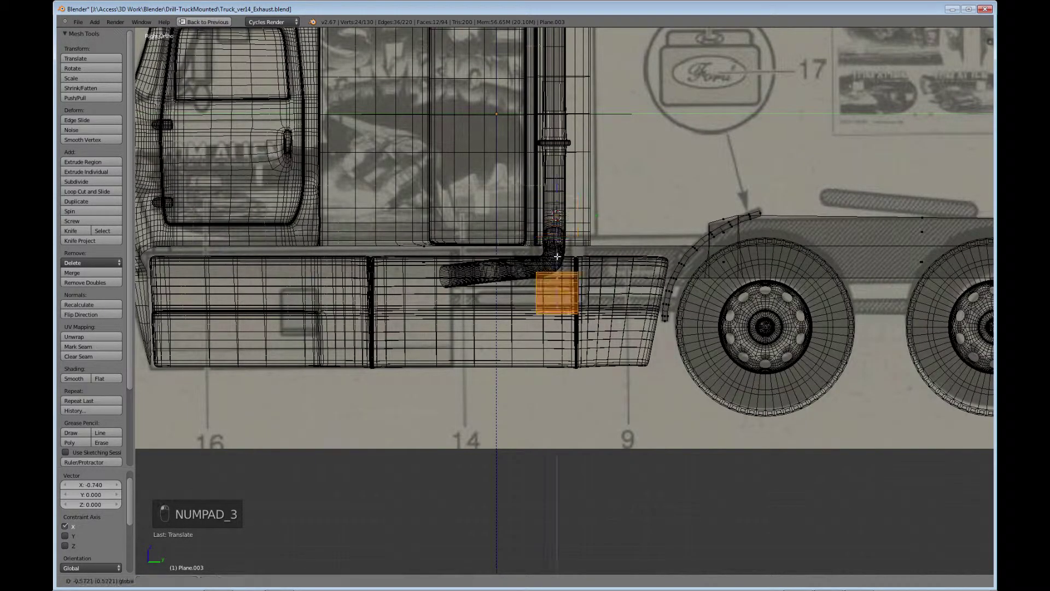
{"action": "key", "text": "s"}
{"action": "left_click", "coordinate": [591, 290]}
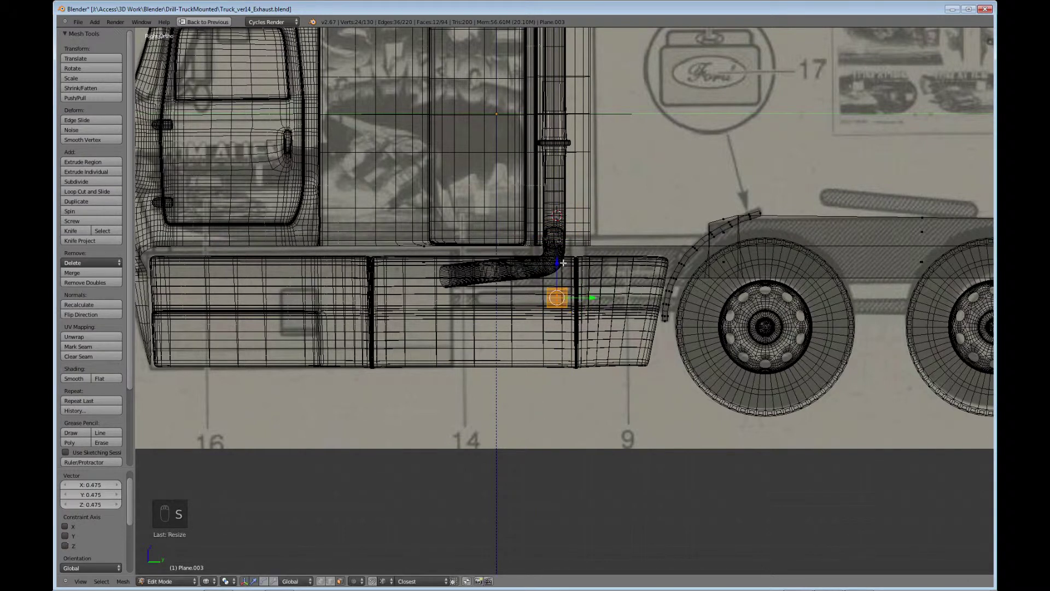
{"action": "left_click_drag", "start_coordinate": [563, 263], "coordinate": [561, 265]}
{"action": "middle_click_drag", "start_coordinate": [595, 304], "coordinate": [482, 329], "text": "shift"}
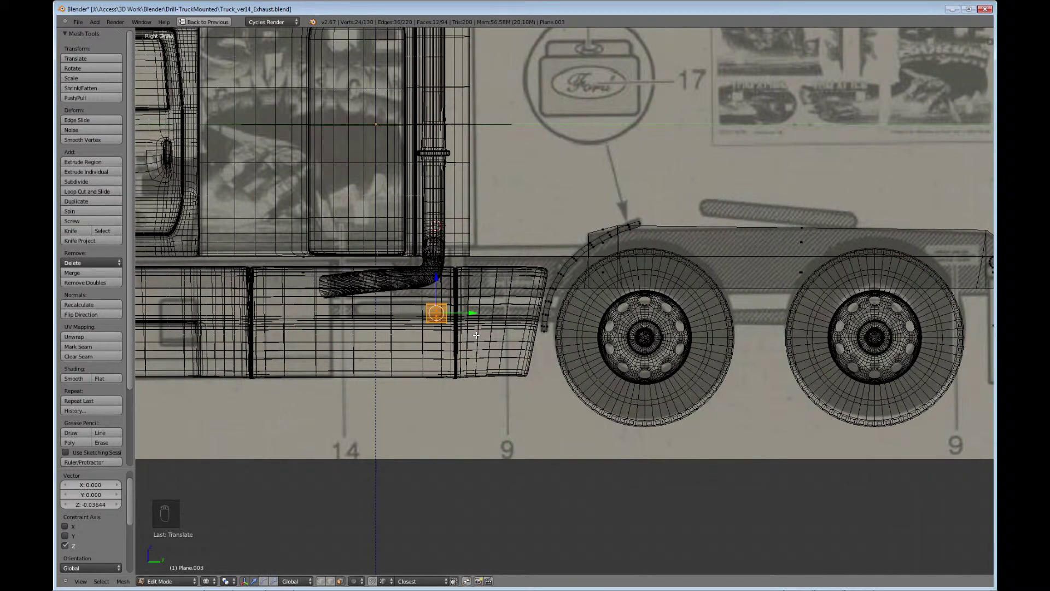
Stretch it 2.383 along Y into a long bar from beneath the cab to the rear axle.
{"action": "key", "text": "s"}
{"action": "key", "text": "y"}
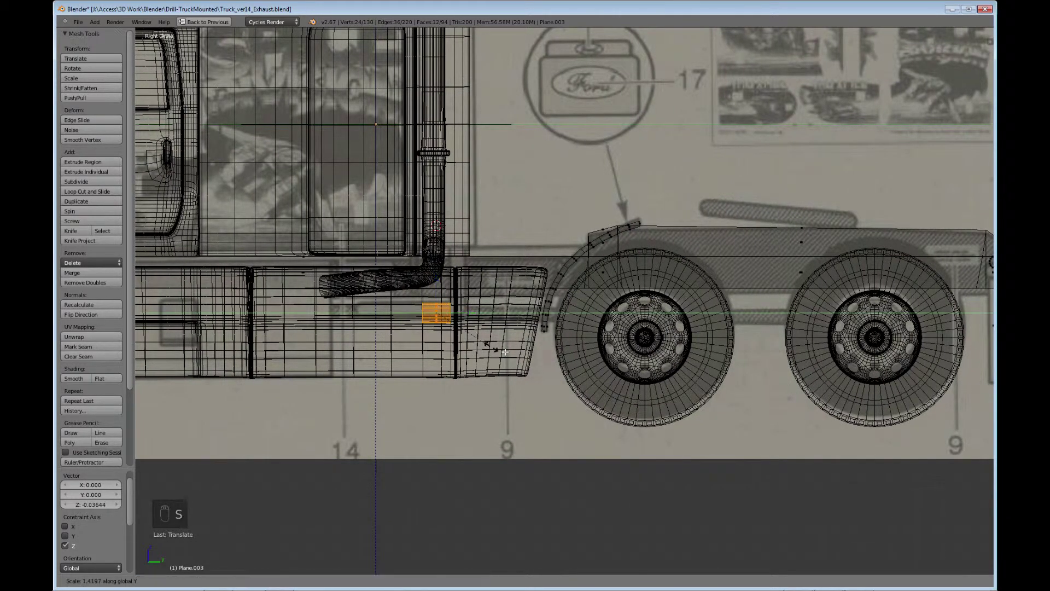
{"action": "left_click", "coordinate": [993, 491]}
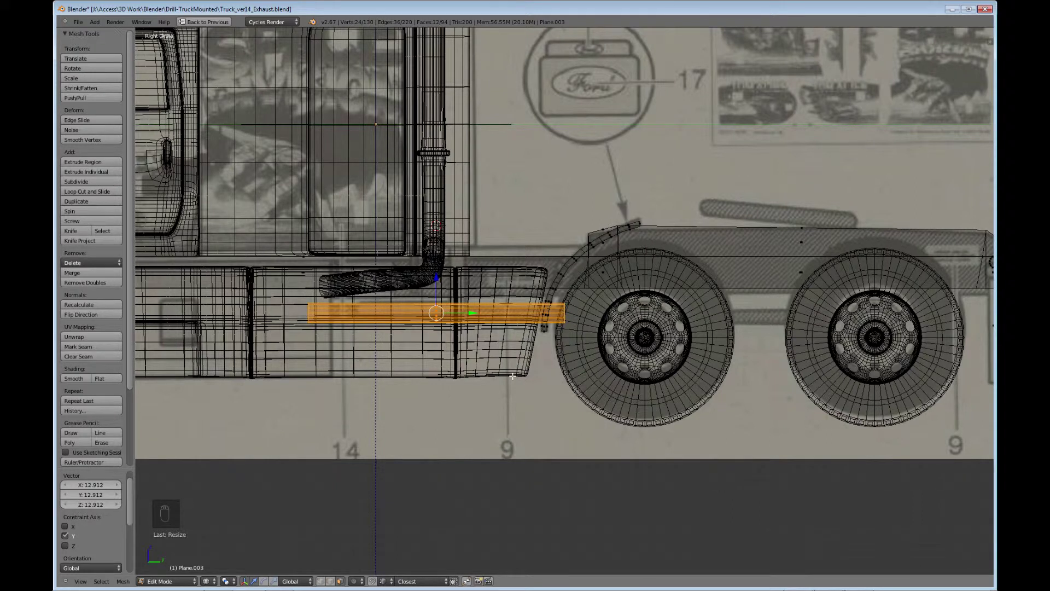
{"action": "key", "text": "s"}
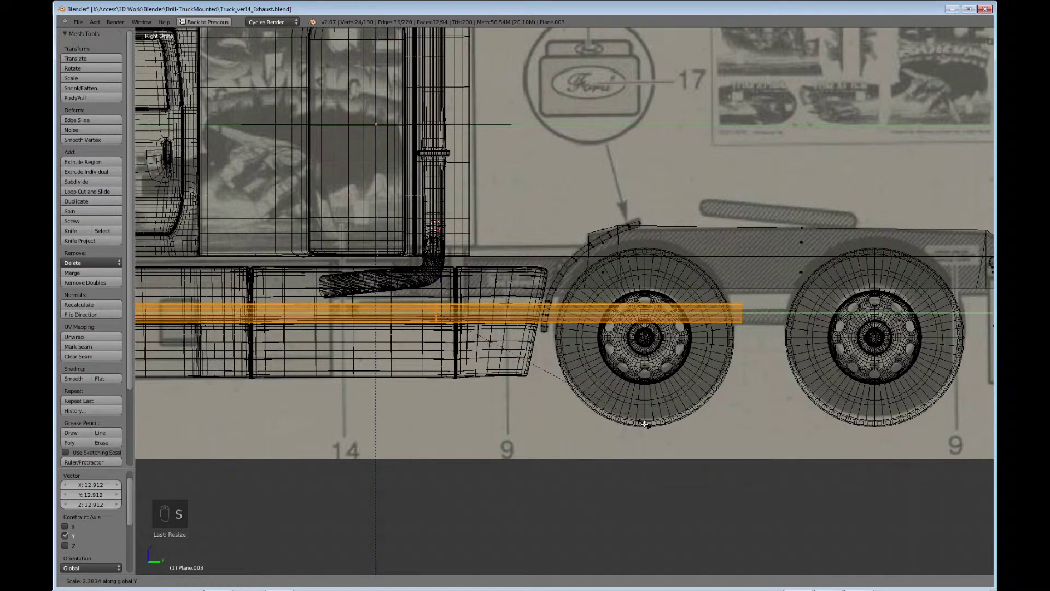
{"action": "left_click", "coordinate": [644, 424]}
{"action": "left_click_drag", "start_coordinate": [477, 313], "coordinate": [617, 323]}
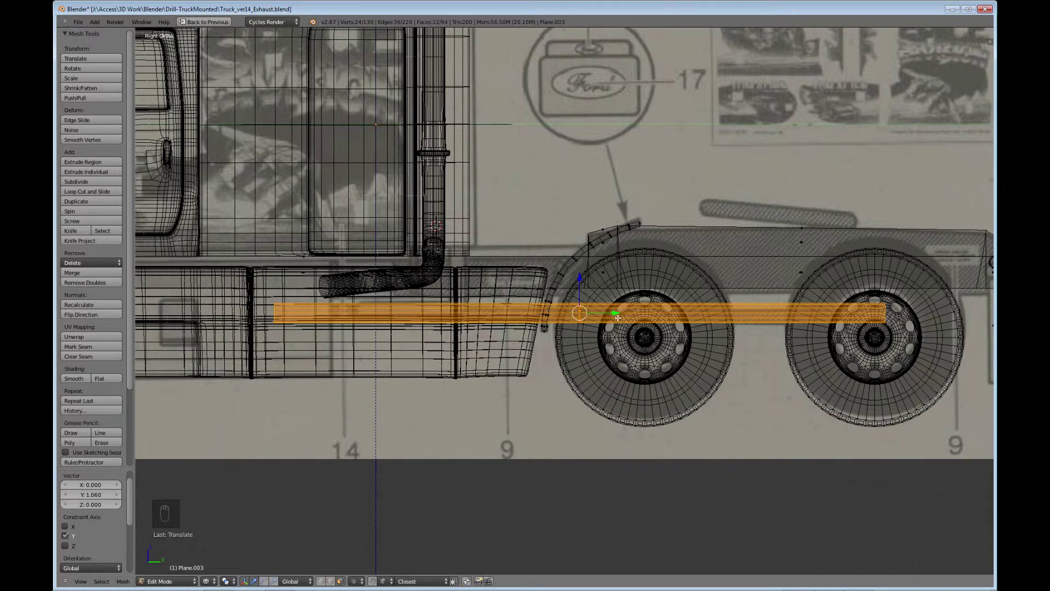
{"action": "left_click_drag", "start_coordinate": [616, 314], "coordinate": [600, 314]}
{"action": "middle_click_drag", "start_coordinate": [600, 314], "coordinate": [547, 333]}
Switch to solid shading and apply smooth shading to the linked long pipe beside the chassis rail.
{"action": "key", "text": "a"}
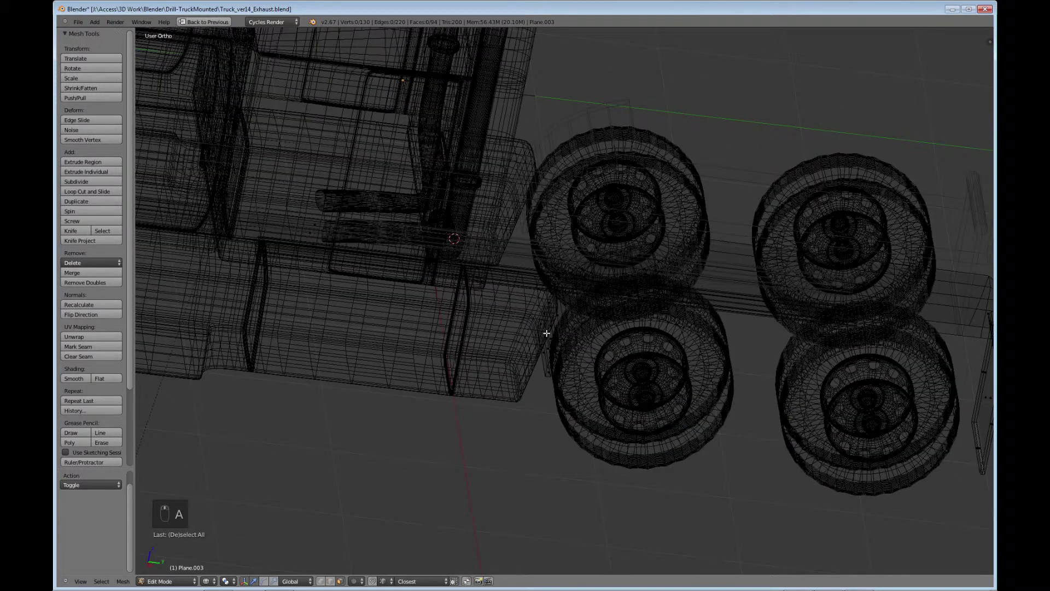
{"action": "key", "text": "Tab"}
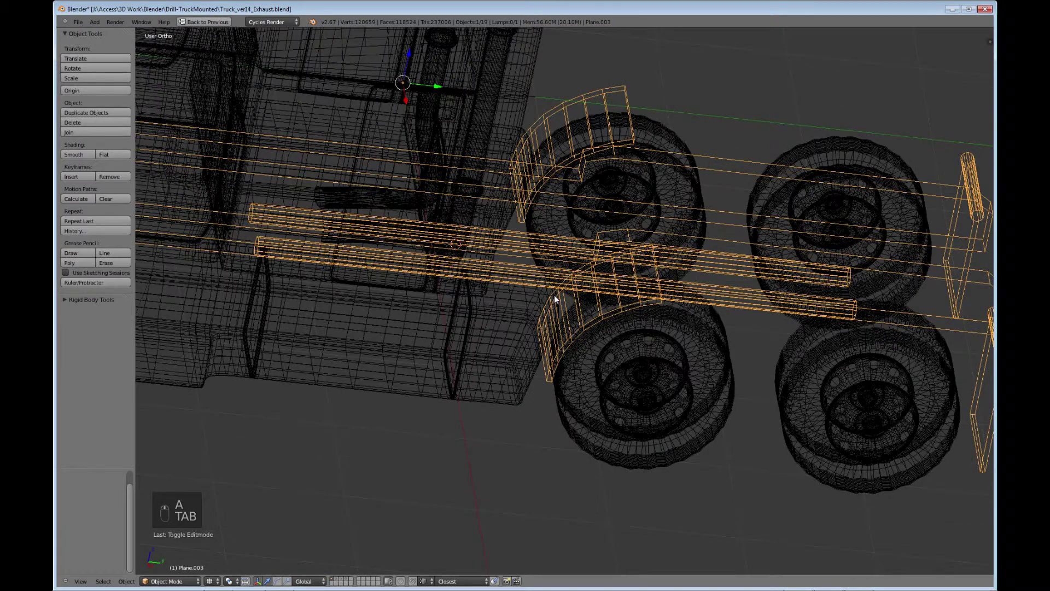
{"action": "key", "text": "z"}
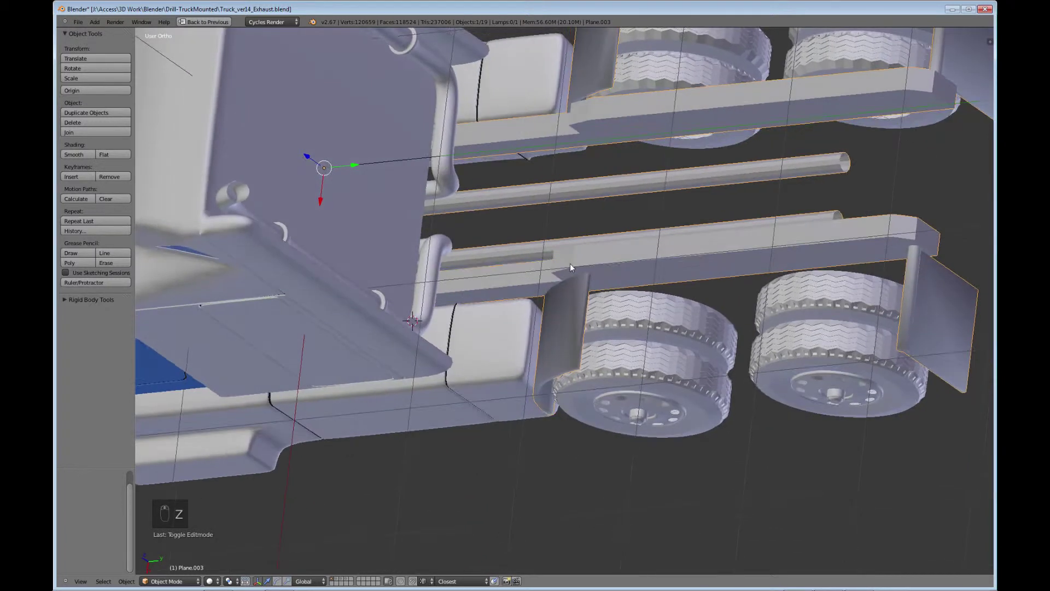
{"action": "mouse_move", "coordinate": [570, 264]}
{"action": "middle_mouse_down"}
{"action": "mouse_move", "coordinate": [705, 314]}
{"action": "mouse_move", "coordinate": [696, 260]}
{"action": "middle_mouse_up"}
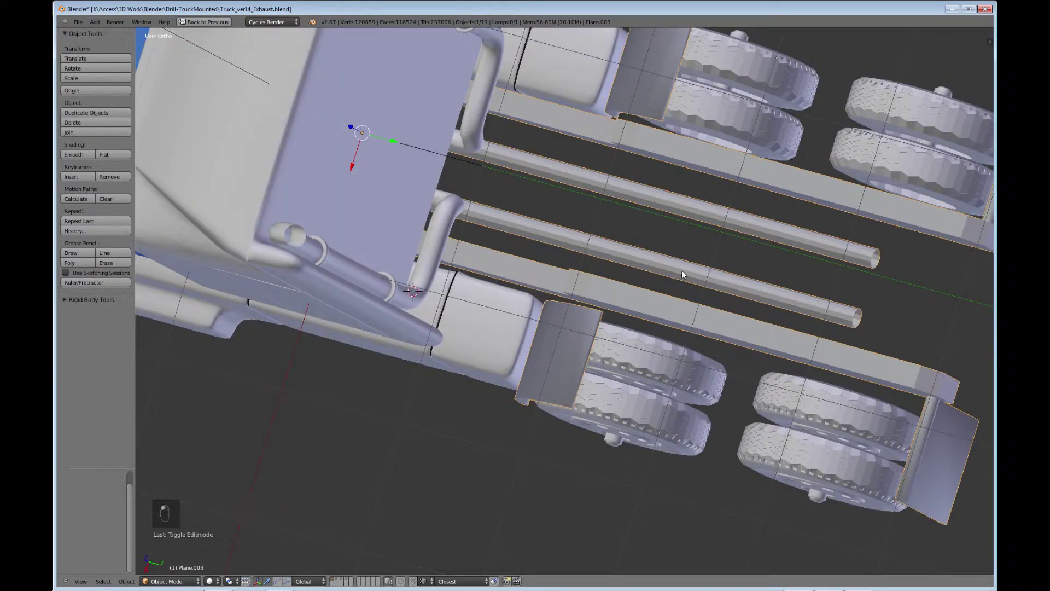
{"action": "key", "text": "Tab"}
{"action": "right_click", "coordinate": [584, 244]}
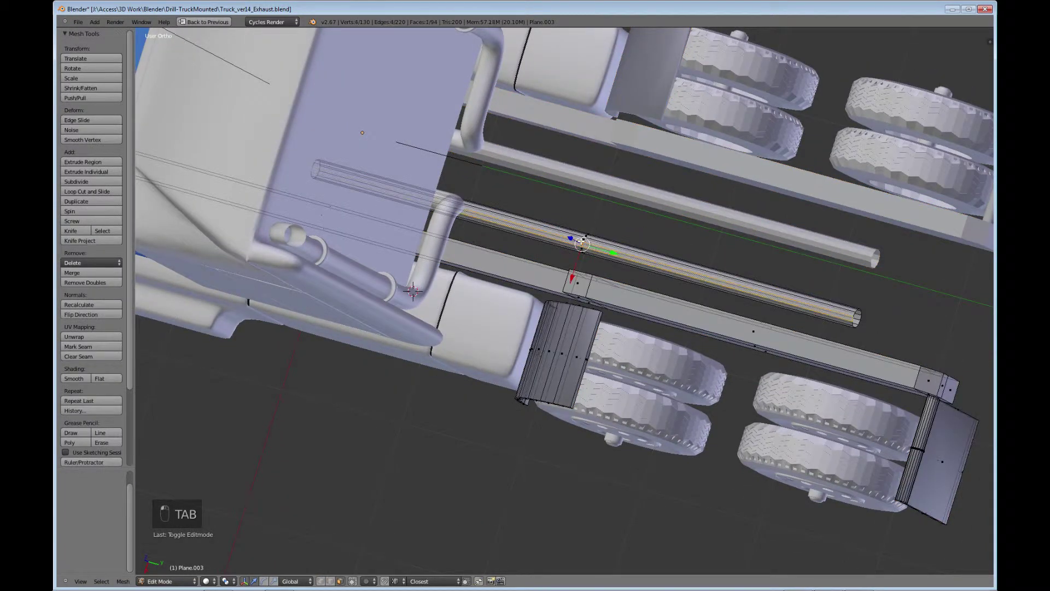
{"action": "key", "text": "l"}
{"action": "left_click", "coordinate": [73, 378]}
{"action": "key", "text": "a"}
{"action": "key", "text": "t"}
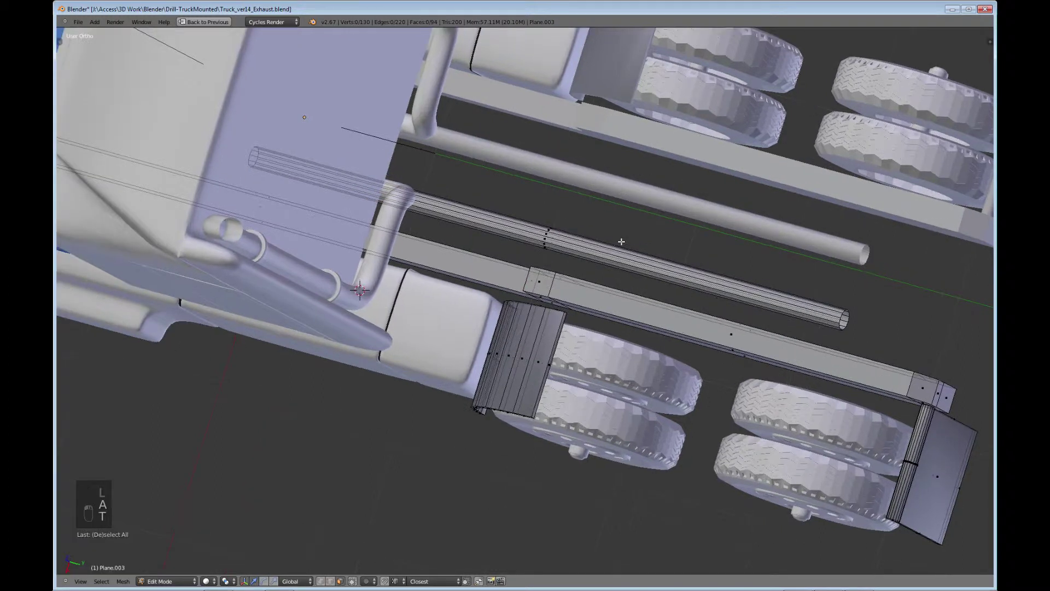
{"action": "middle_click_drag", "start_coordinate": [614, 266], "coordinate": [690, 240]}
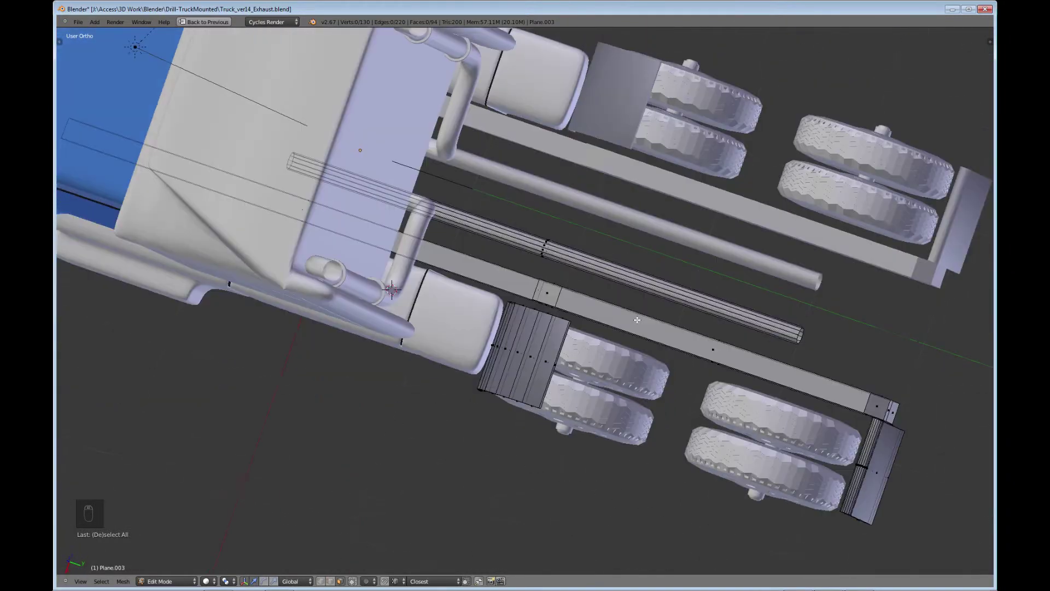
Extrude a side face near the chassis rail's front and move it back toward the frame.
{"action": "middle_click_drag", "start_coordinate": [637, 319], "coordinate": [787, 457]}
{"action": "right_click", "coordinate": [540, 324]}
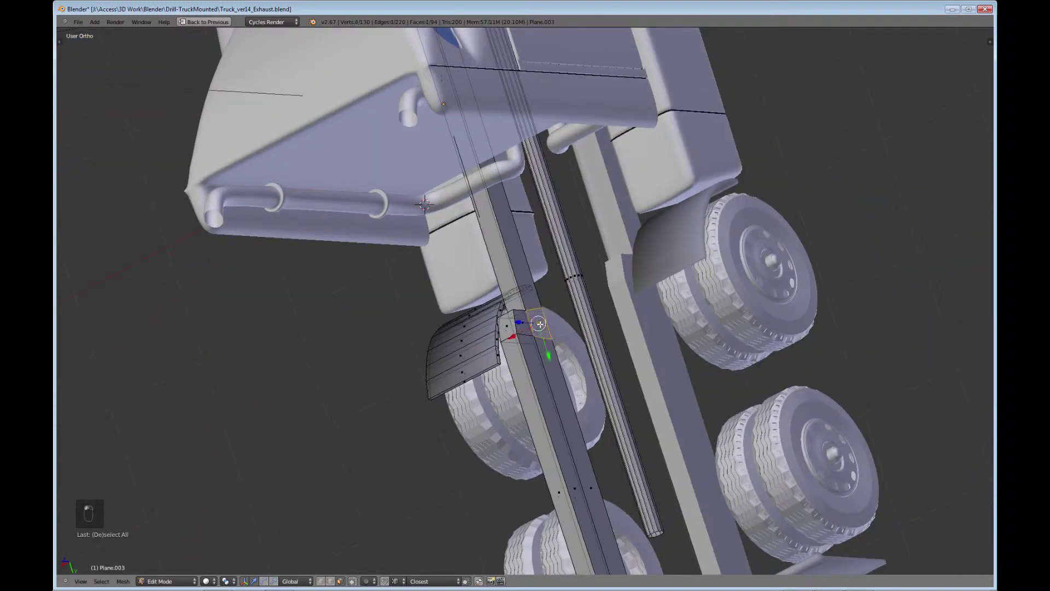
{"action": "middle_click_drag", "start_coordinate": [540, 324], "coordinate": [574, 338]}
{"action": "key", "text": "e"}
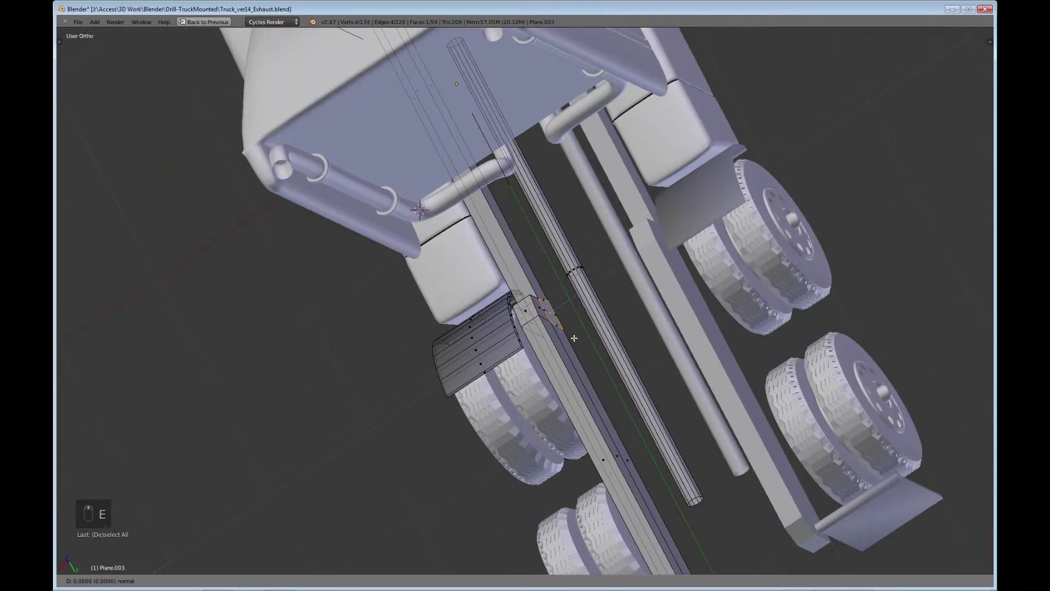
{"action": "left_click", "coordinate": [624, 302]}
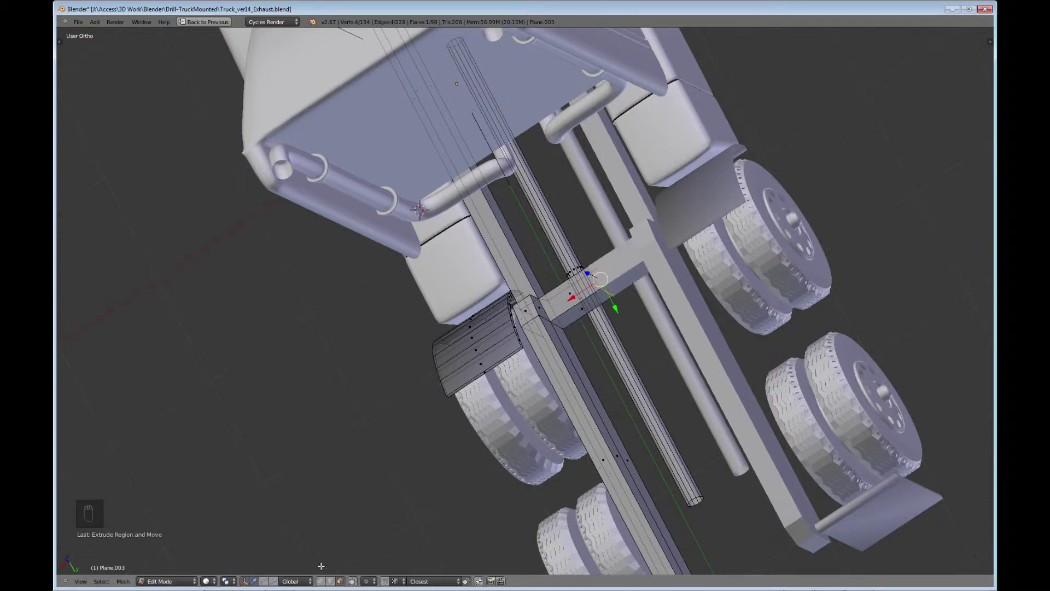
{"action": "key", "text": "g"}
{"action": "left_click", "coordinate": [565, 311]}
Drag the extruded face to meet the cross member, then return to Edit Mode.
{"action": "key", "text": "ctrl+Up"}
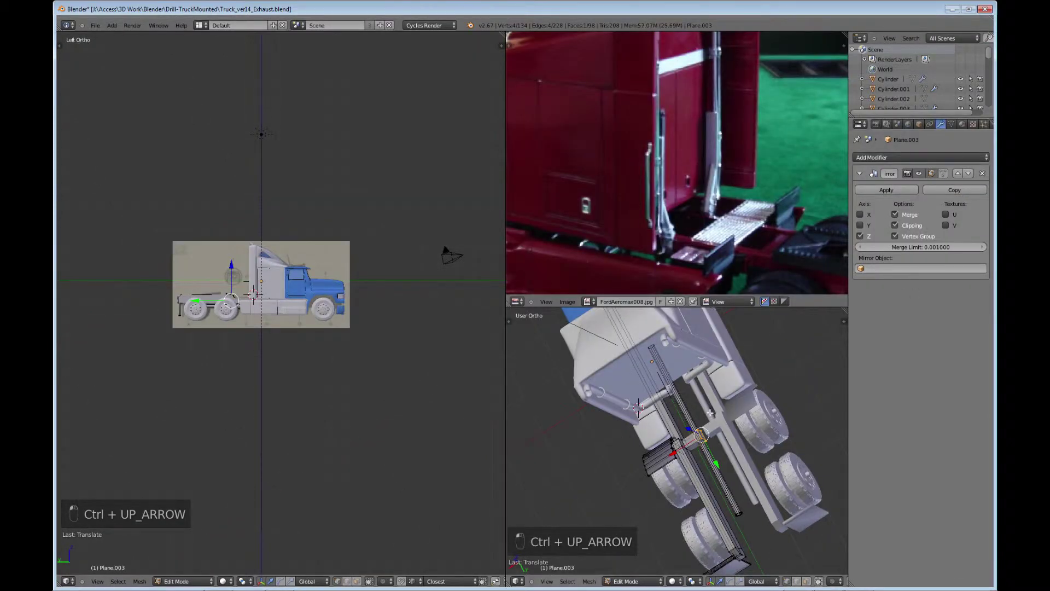
{"action": "key", "text": "ctrl+Up"}
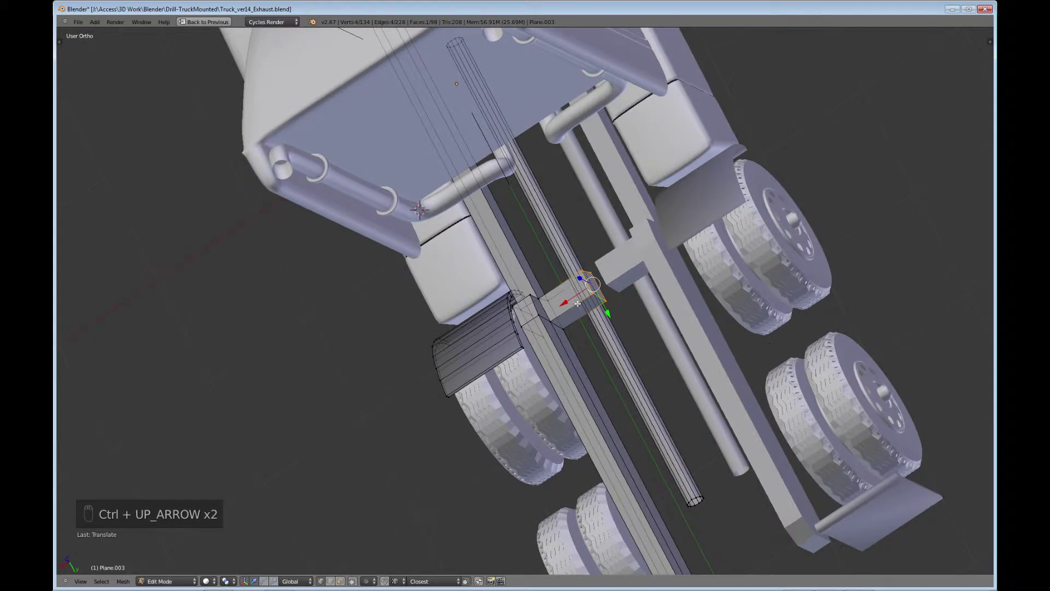
{"action": "left_click_drag", "start_coordinate": [566, 302], "coordinate": [590, 288]}
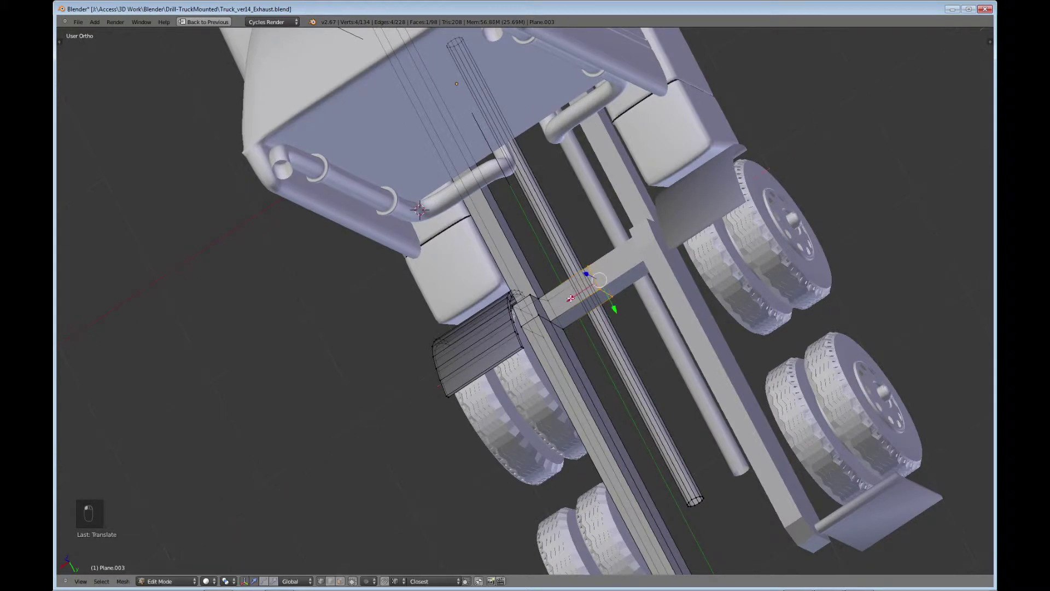
{"action": "key", "text": "Tab"}
{"action": "middle_click_drag", "start_coordinate": [578, 293], "coordinate": [482, 338]}
{"action": "key", "text": "Tab"}
{"action": "scroll", "coordinate": [611, 437], "scroll_direction": "up", "scroll_amount": 3}
{"action": "scroll", "coordinate": [529, 356], "scroll_direction": "up", "scroll_amount": 2}
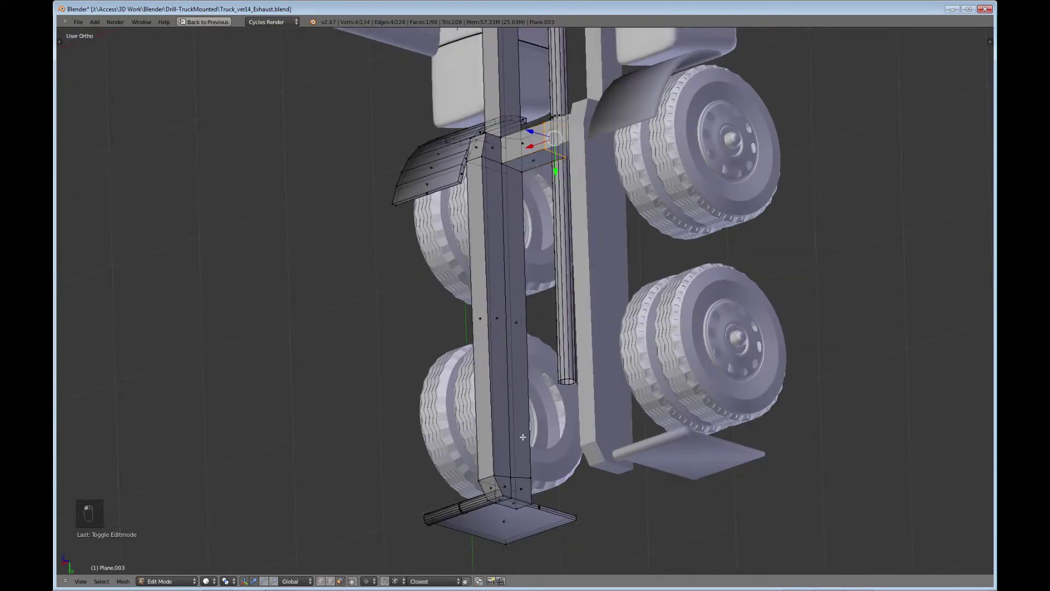
Add two edge loops across the chassis rail between the rear axles.
{"action": "middle_click_drag", "start_coordinate": [432, 514], "coordinate": [550, 236]}
{"action": "key", "text": "ctrl+r"}
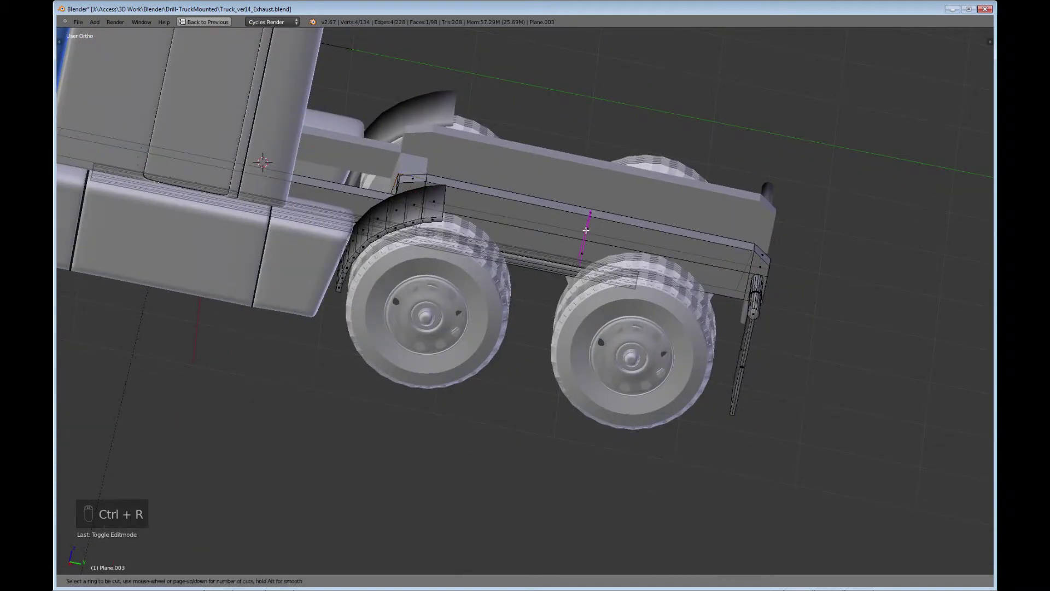
{"action": "scroll", "coordinate": [586, 230], "scroll_direction": "up", "scroll_amount": 1}
{"action": "left_click", "coordinate": [586, 230]}
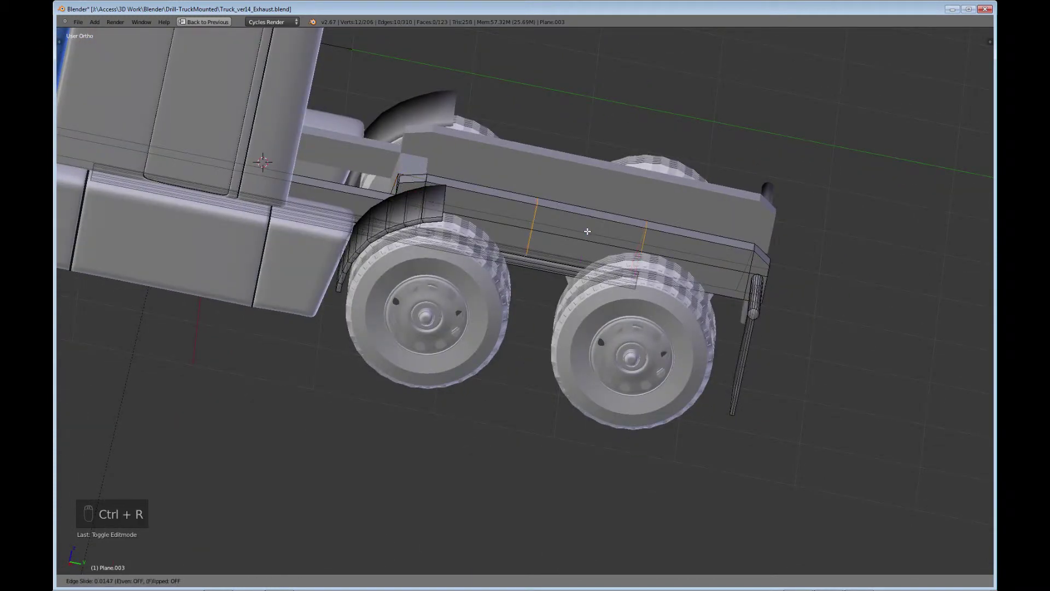
{"action": "right_click", "coordinate": [586, 230]}
Extrude the face between the new loops out from the rail's side, back in Object Mode.
{"action": "middle_click_drag", "start_coordinate": [586, 230], "coordinate": [435, 448]}
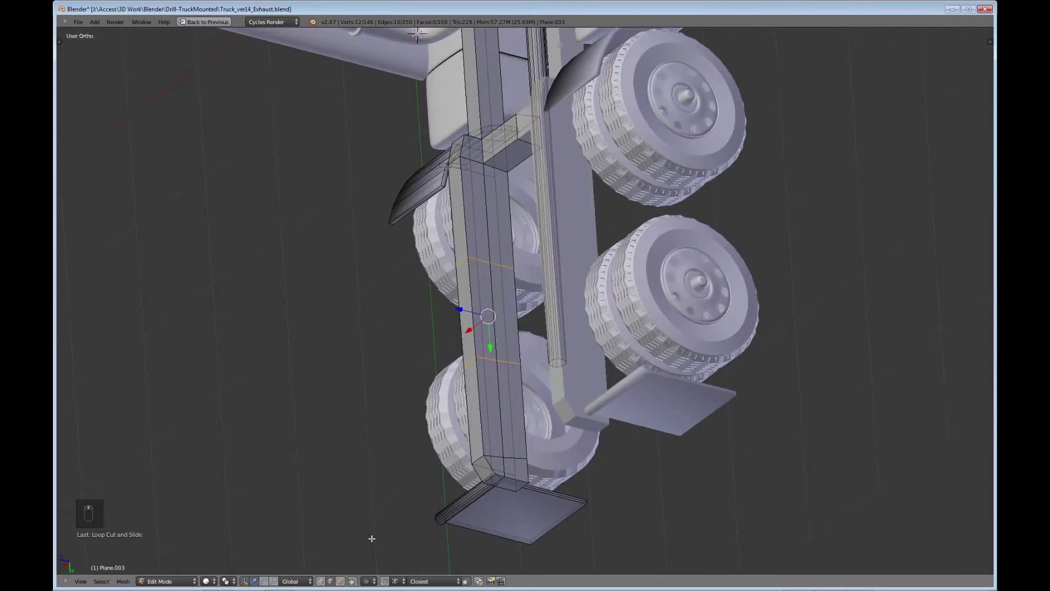
{"action": "left_click", "coordinate": [339, 581]}
{"action": "right_click", "coordinate": [501, 331]}
{"action": "key", "text": "e"}
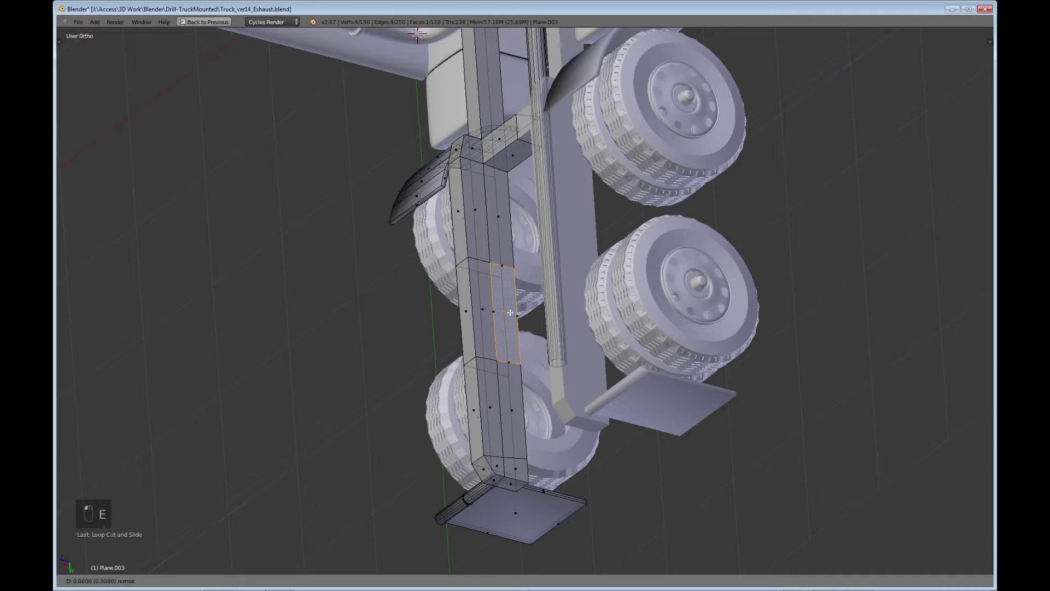
{"action": "left_click", "coordinate": [564, 273]}
{"action": "middle_click_drag", "start_coordinate": [564, 273], "coordinate": [713, 320]}
{"action": "key", "text": "Tab"}
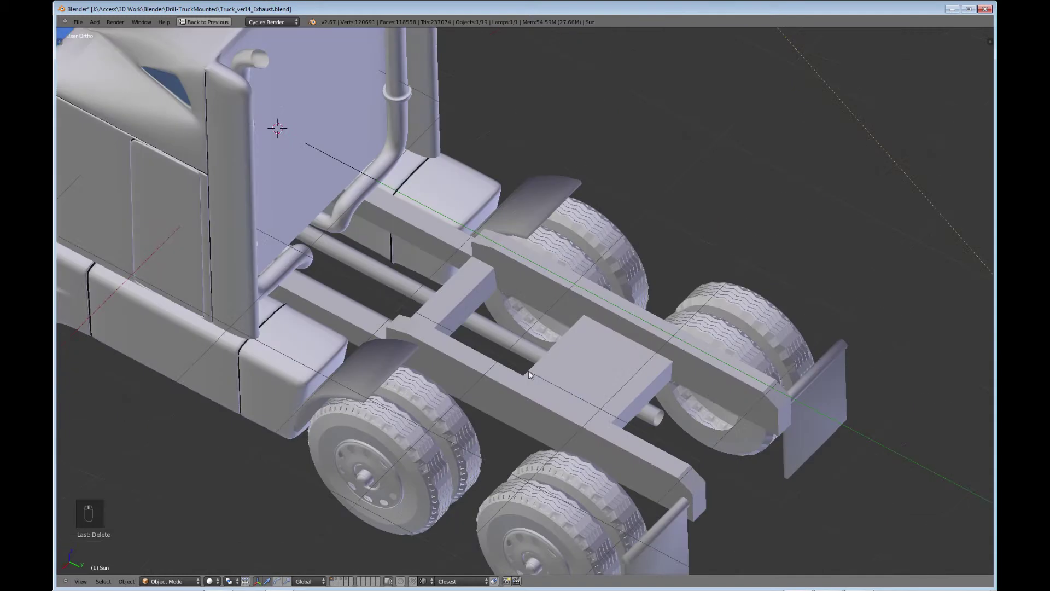
Enlarge the 13800-fifthwheel.jpg reference photo to full window and frame it for a close look.
{"action": "middle_click_drag", "start_coordinate": [529, 370], "coordinate": [611, 333]}
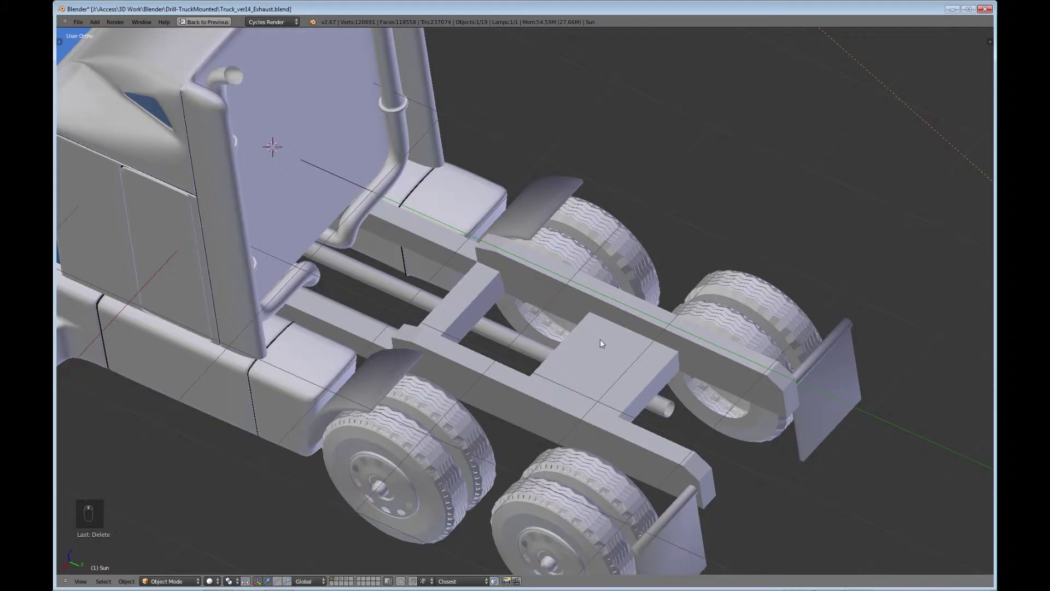
{"action": "key", "text": "ctrl+Up"}
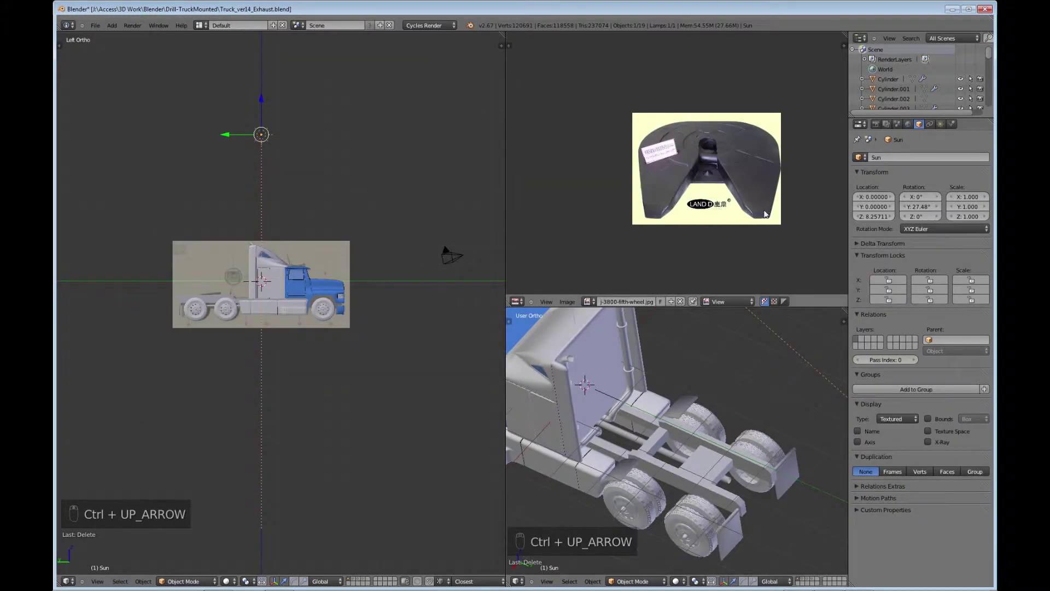
{"action": "key", "text": "ctrl+Up"}
{"action": "scroll", "coordinate": [587, 287], "scroll_direction": "up", "scroll_amount": 5}
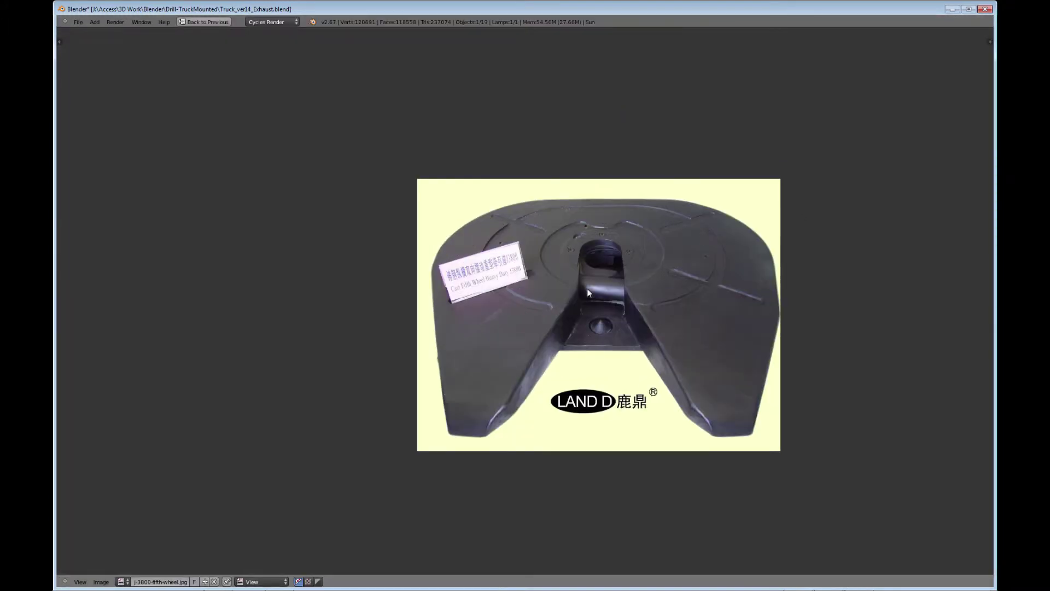
{"action": "middle_click_drag", "start_coordinate": [687, 280], "coordinate": [592, 265]}
{"action": "scroll", "coordinate": [595, 281], "scroll_direction": "up", "scroll_amount": 1}
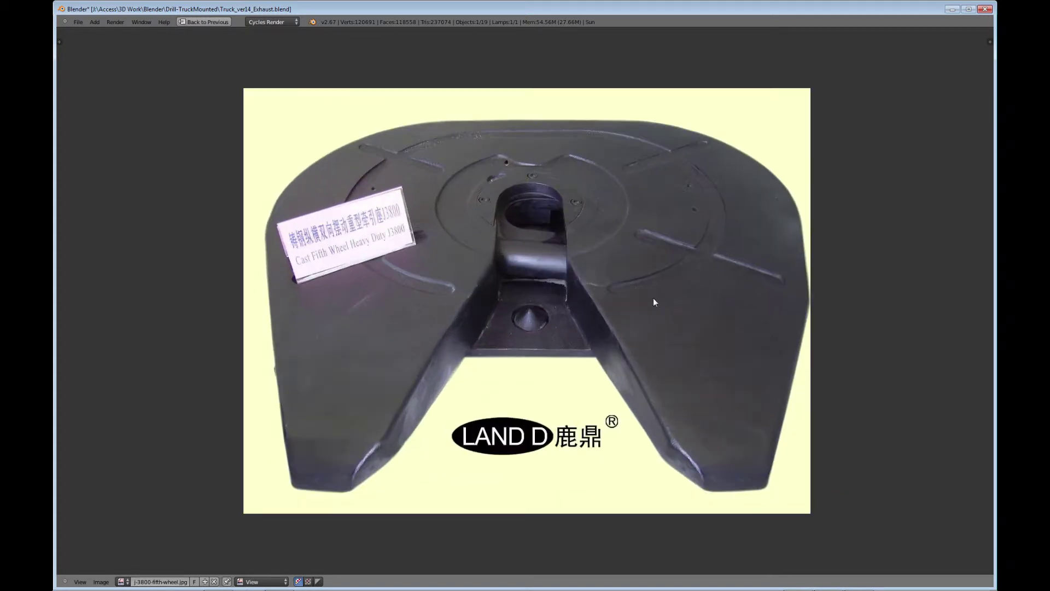
{"action": "scroll", "coordinate": [539, 294], "scroll_direction": "down", "scroll_amount": 2}
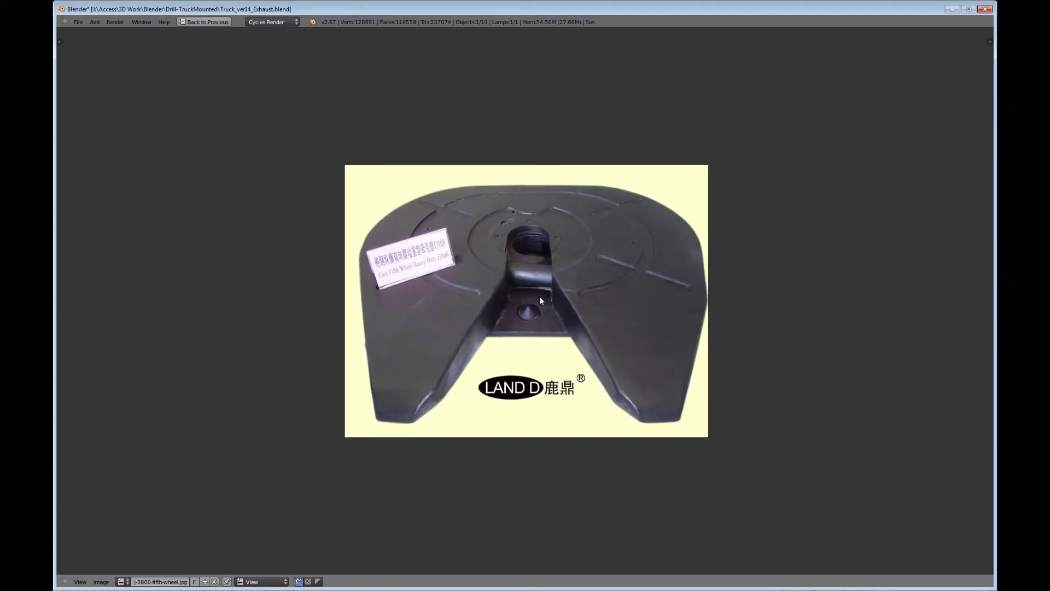
{"action": "middle_click_drag", "start_coordinate": [539, 296], "coordinate": [560, 287]}
Maximize the 3D viewport and centre the view on the truck's rear chassis.
{"action": "key", "text": "ctrl+Up"}
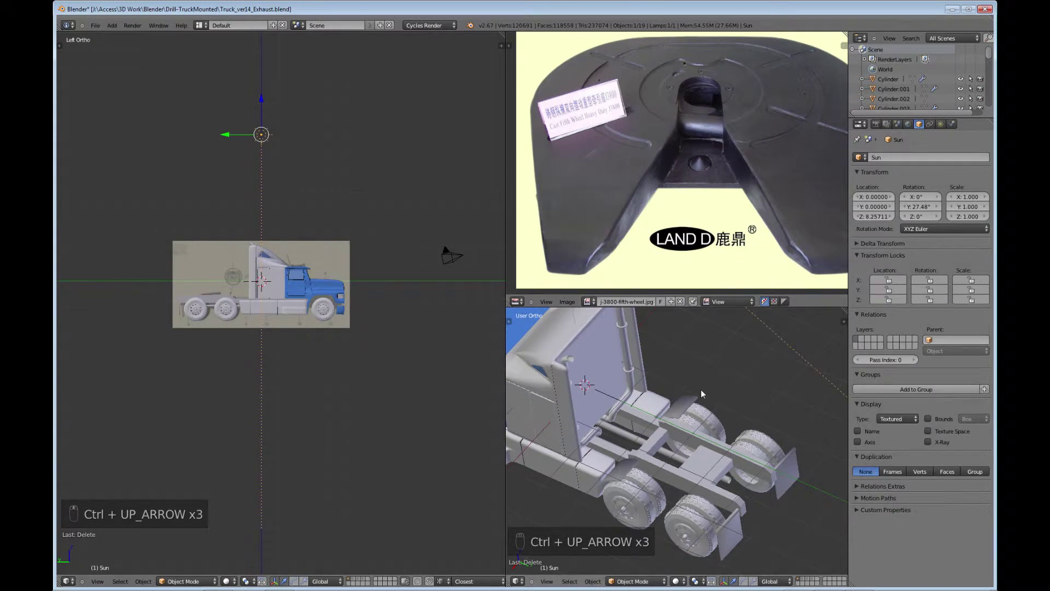
{"action": "key", "text": "ctrl+Up"}
{"action": "scroll", "coordinate": [678, 383], "scroll_direction": "down", "scroll_amount": 3}
{"action": "middle_click_drag", "start_coordinate": [599, 339], "coordinate": [636, 322], "text": "shift"}
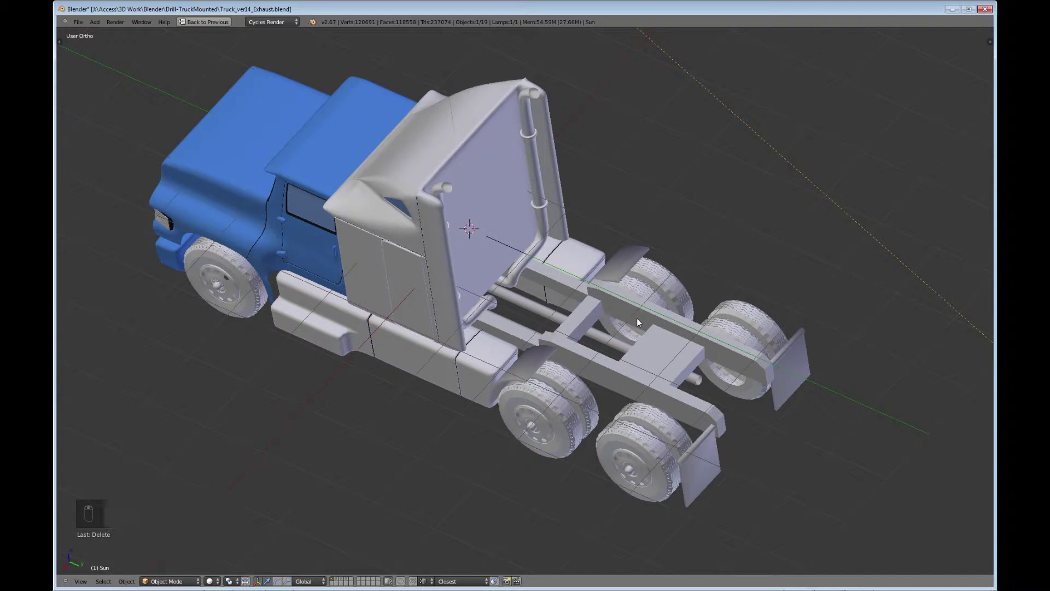
Add a 12-sided cylinder with Triangle Fan cap fill.
{"action": "key", "text": "shift+a"}
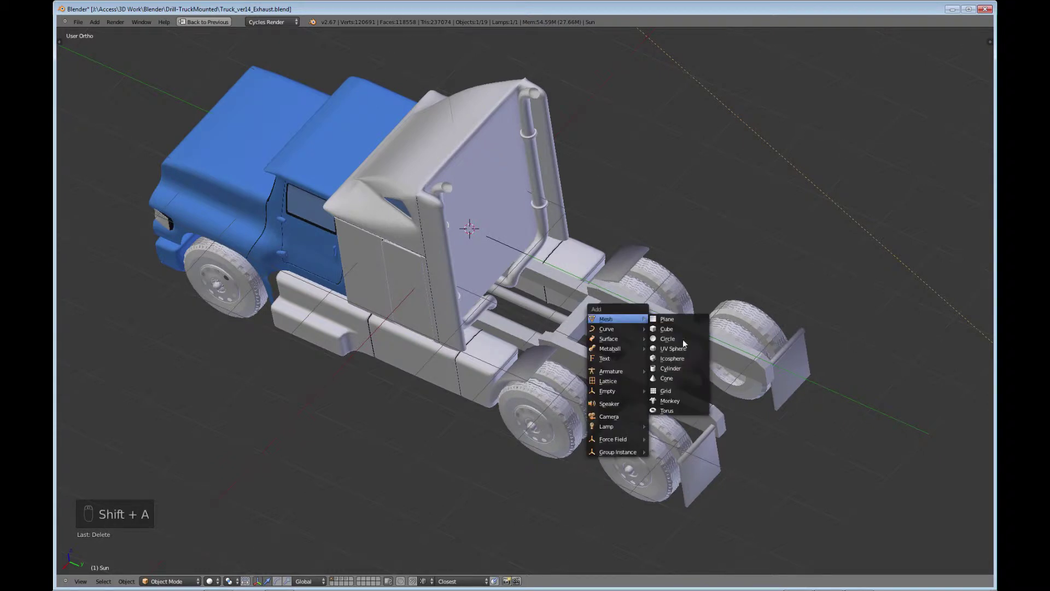
{"action": "left_click", "coordinate": [679, 368]}
{"action": "key", "text": "t"}
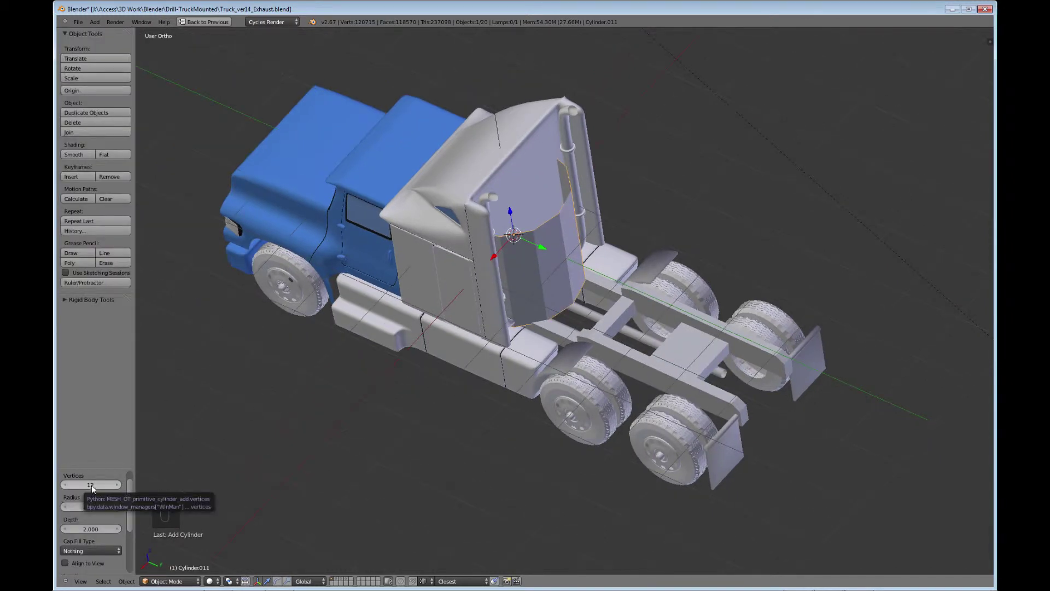
{"action": "left_click", "coordinate": [96, 549]}
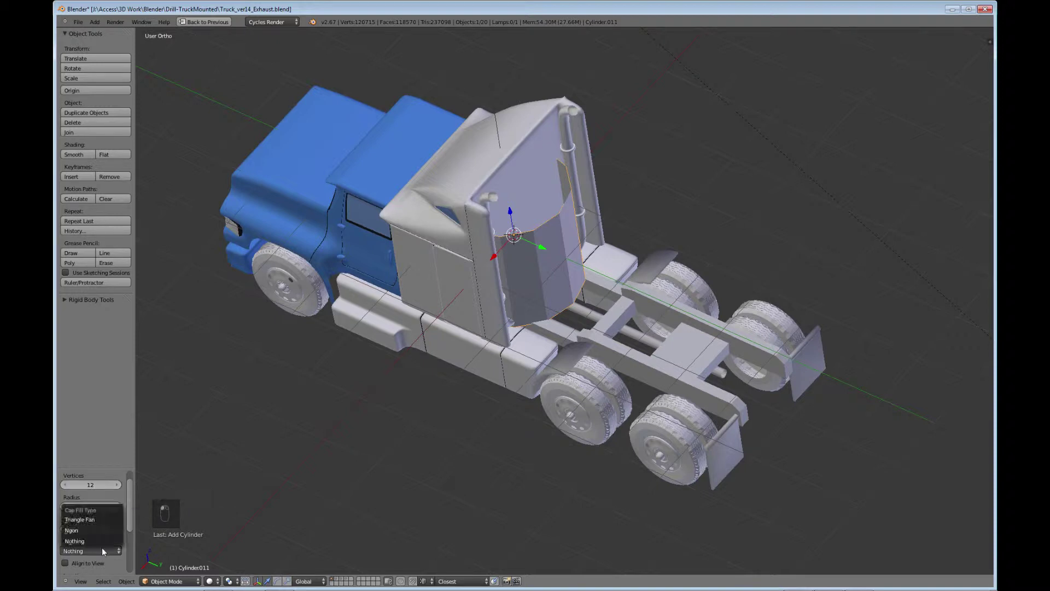
{"action": "left_click", "coordinate": [89, 521]}
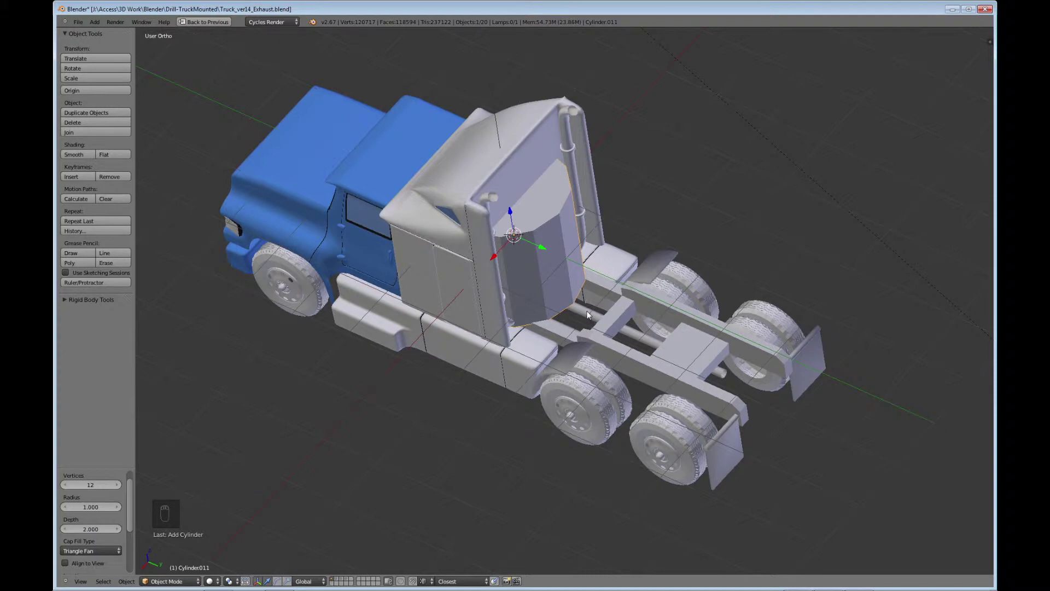
In top view, move the cylinder over the rear axles and shrink it.
{"action": "key", "text": "KP_7"}
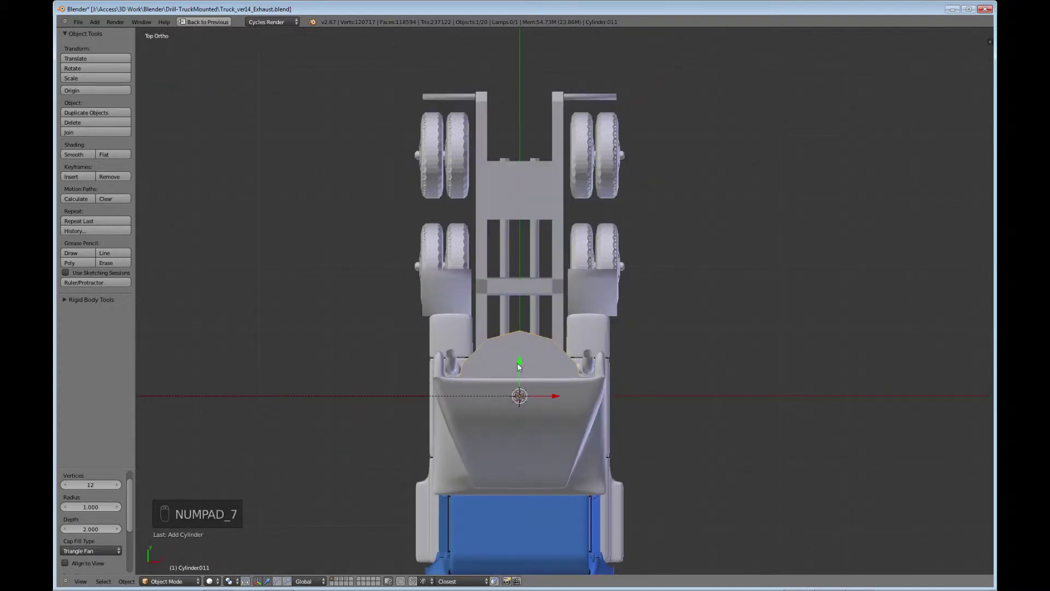
{"action": "key", "text": "g"}
{"action": "key", "text": "z"}
{"action": "left_click", "coordinate": [528, 182]}
{"action": "key", "text": "s"}
{"action": "left_click", "coordinate": [587, 267]}
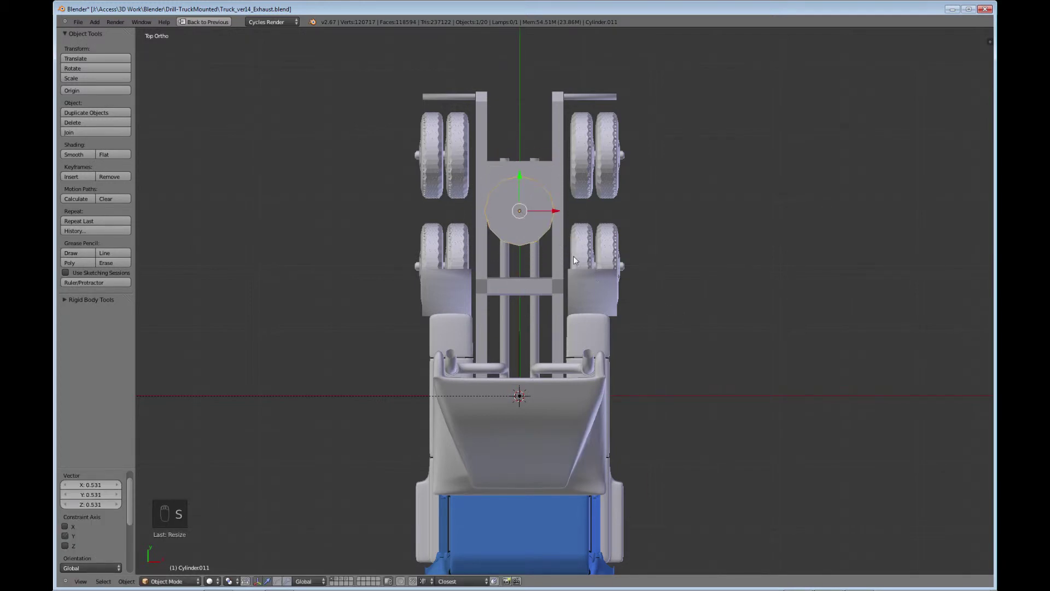
{"action": "left_click_drag", "start_coordinate": [520, 184], "coordinate": [517, 159]}
In side view, flatten the cylinder into a thin disc and set it onto the rear chassis.
{"action": "key", "text": "KP_3"}
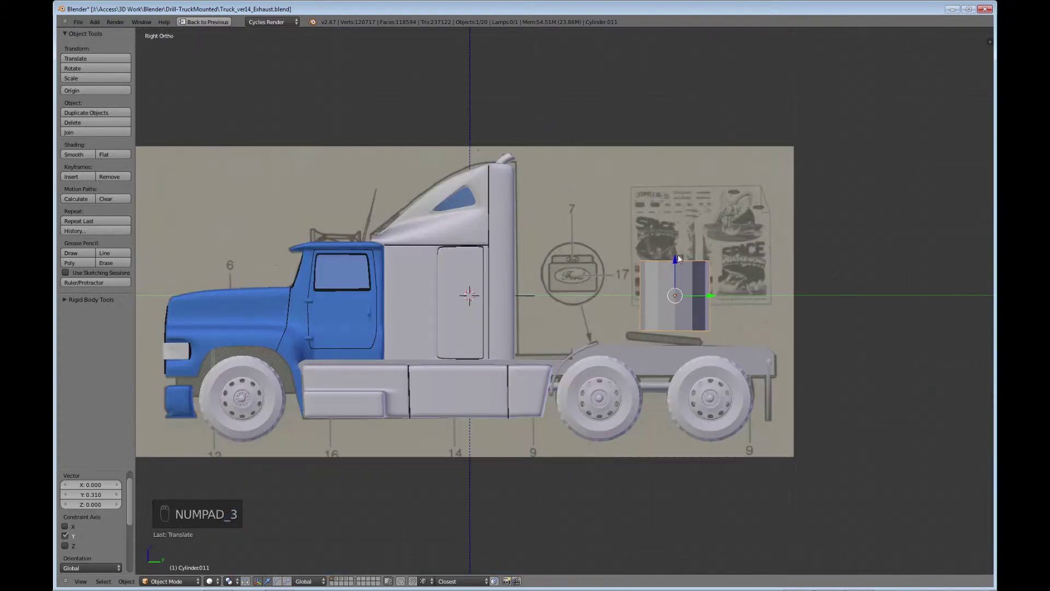
{"action": "left_click_drag", "start_coordinate": [675, 268], "coordinate": [718, 339]}
{"action": "key", "text": "s"}
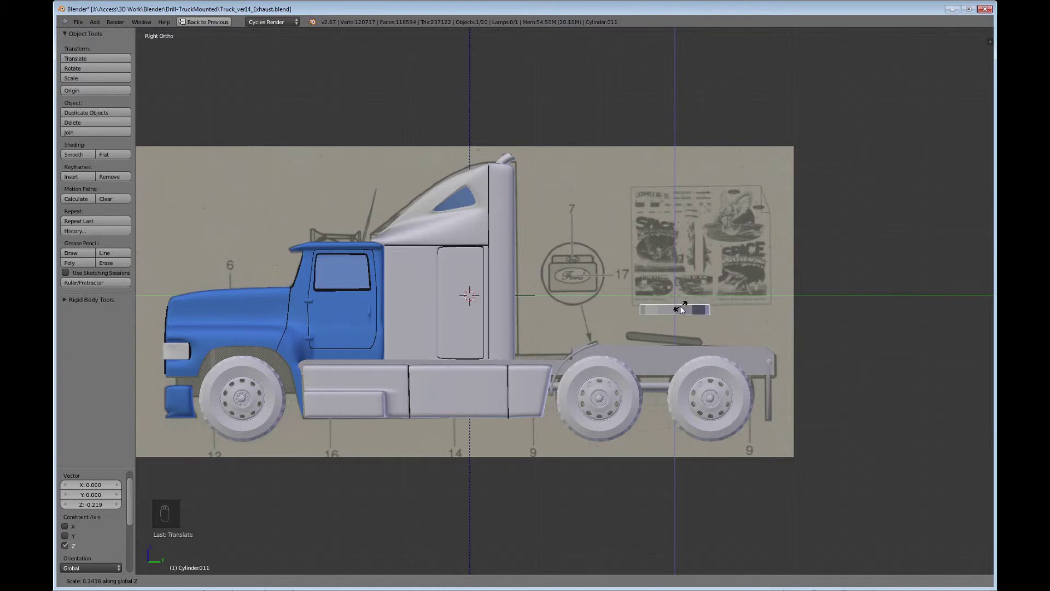
{"action": "left_click", "coordinate": [676, 297]}
{"action": "key", "text": "g"}
{"action": "key", "text": "z"}
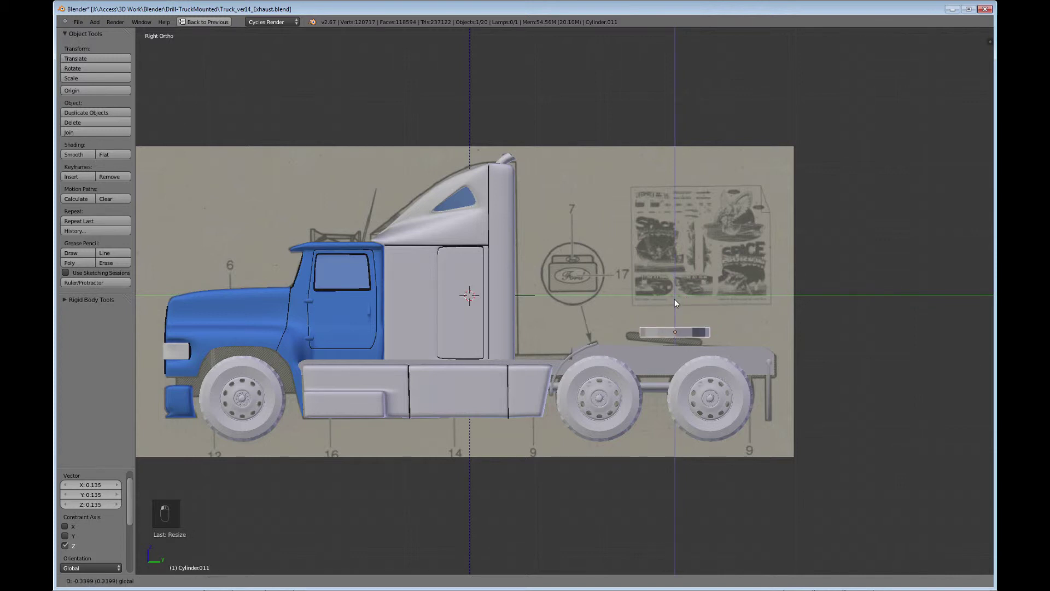
{"action": "left_click", "coordinate": [674, 299]}
{"action": "left_click_drag", "start_coordinate": [710, 333], "coordinate": [698, 330]}
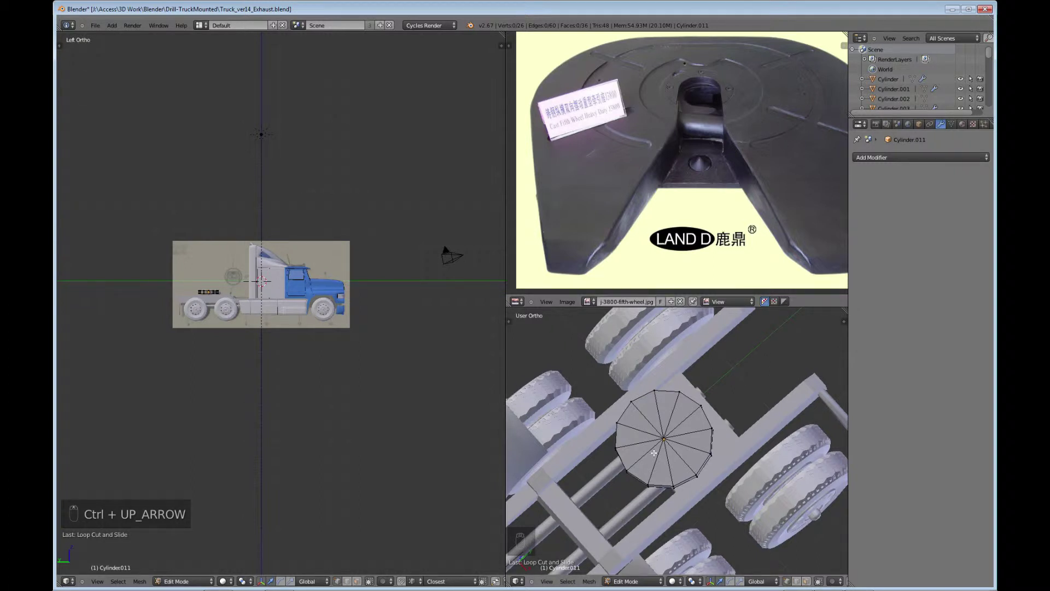
Maximize the viewport, use face select in top view, and select the disc's lower-right wedge face.
{"action": "key", "text": "ctrl+Up"}
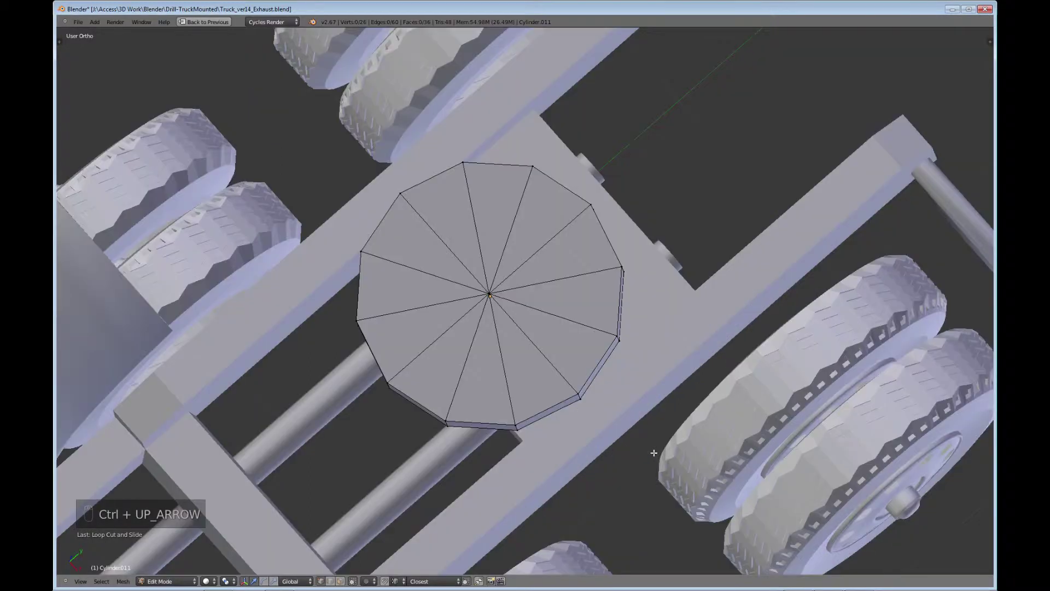
{"action": "middle_click_drag", "start_coordinate": [610, 346], "coordinate": [633, 403], "text": "shift"}
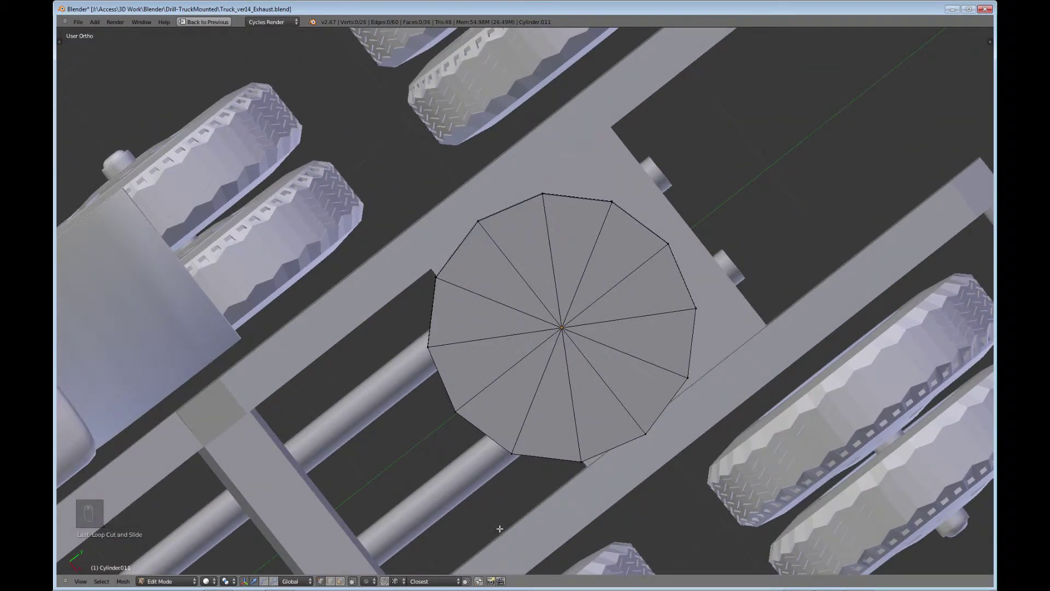
{"action": "left_click", "coordinate": [340, 581]}
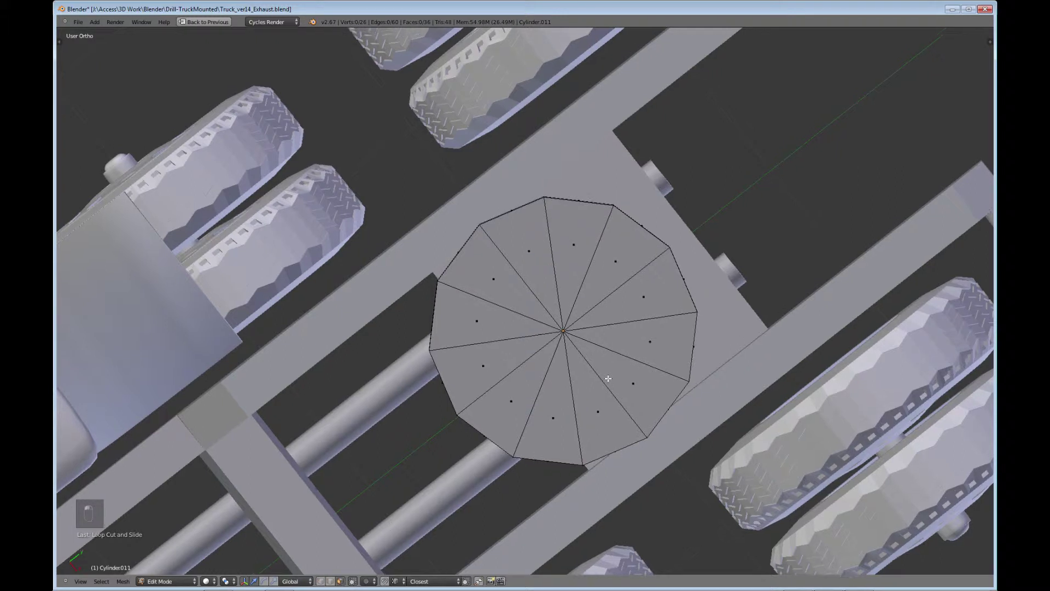
{"action": "middle_click_drag", "start_coordinate": [608, 378], "coordinate": [537, 384], "text": "shift"}
{"action": "key", "text": "KP_7"}
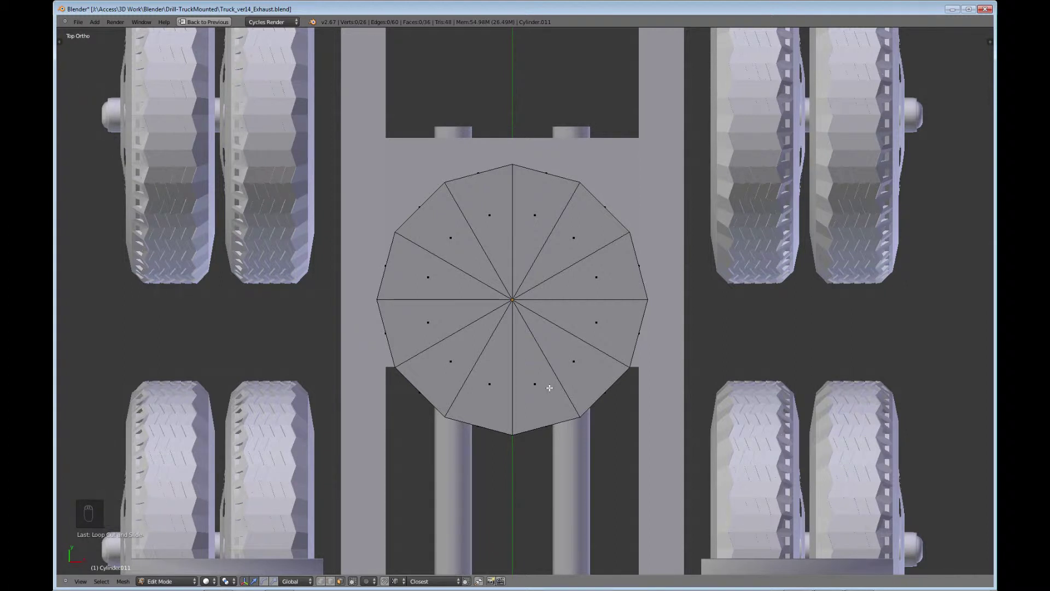
{"action": "key", "text": "ctrl+k"}
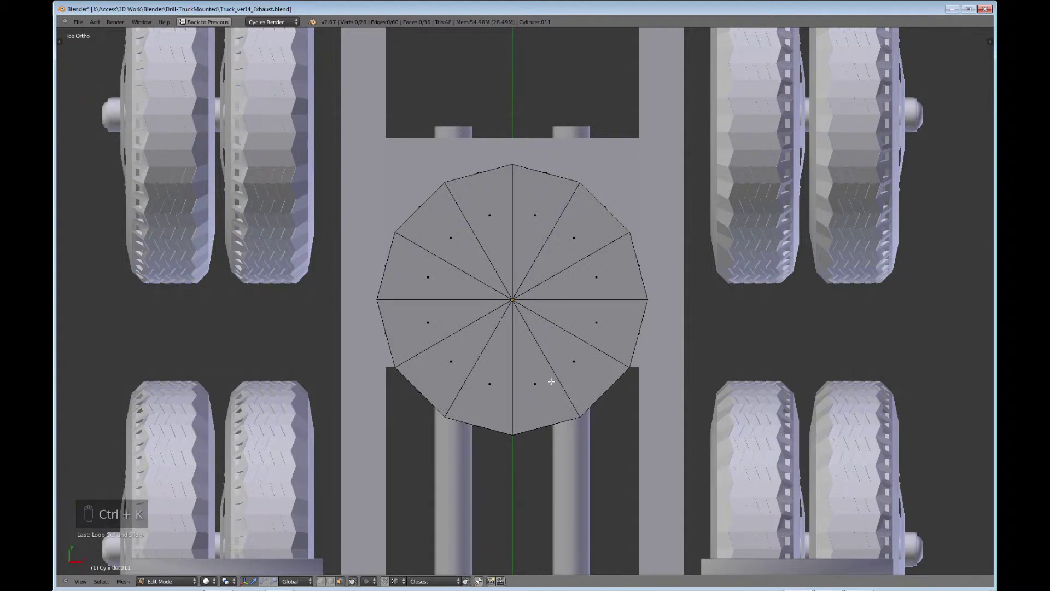
{"action": "right_click", "coordinate": [550, 382], "text": "ctrl"}
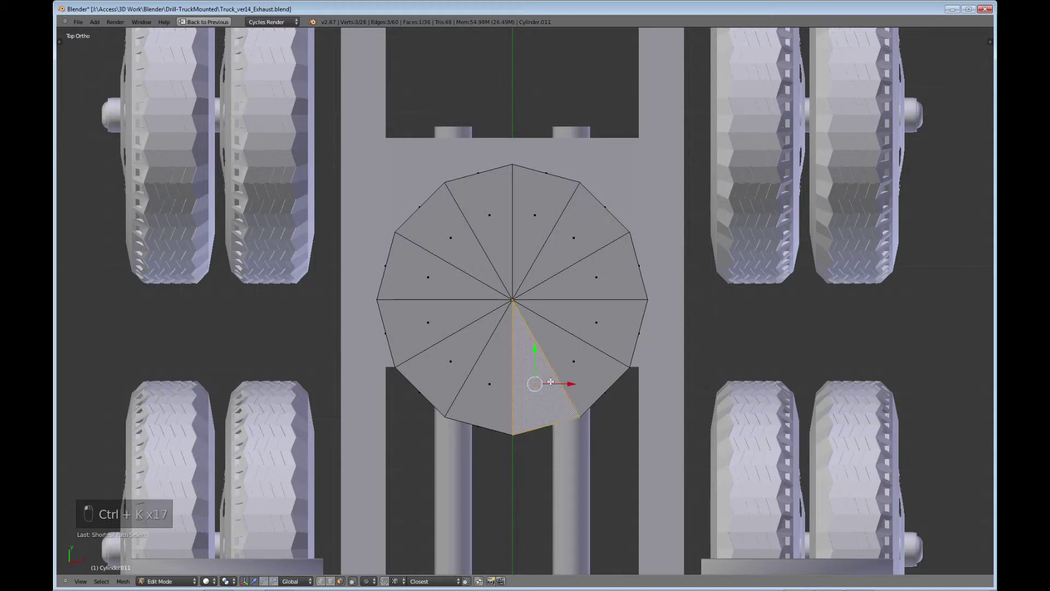
{"action": "key", "text": "k"}
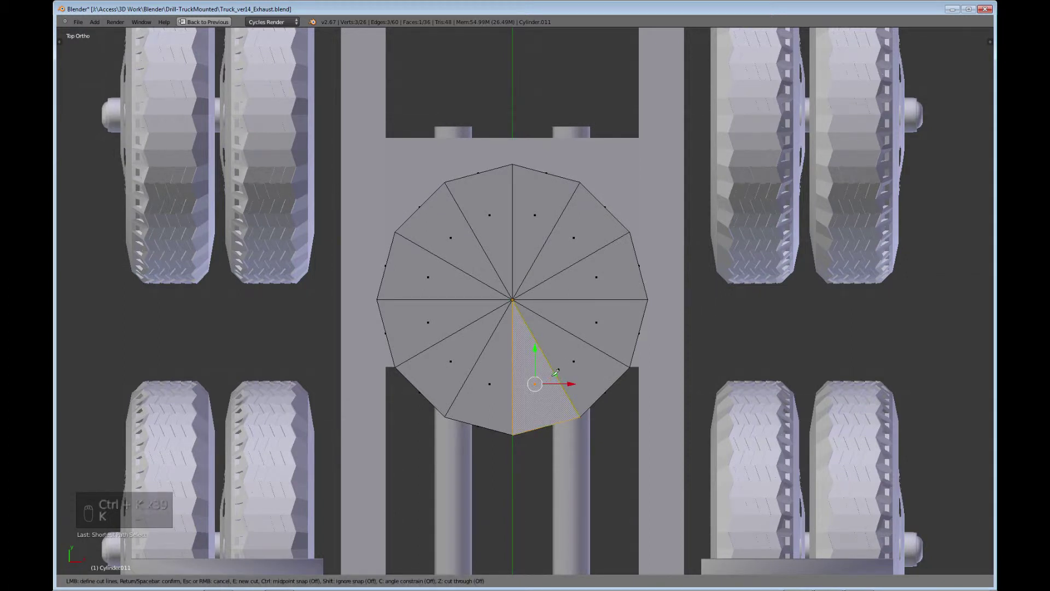
Knife a closed ring cut inside the disc cap across all twelve wedges.
{"action": "key", "text": "Escape"}
{"action": "key", "text": "k"}
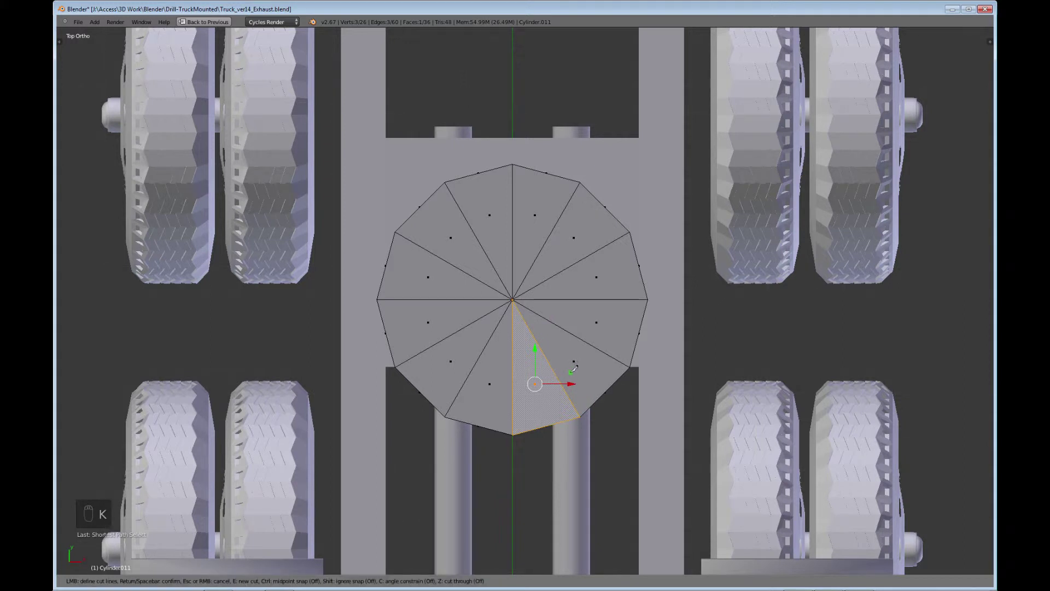
{"action": "left_click", "coordinate": [574, 362]}
{"action": "left_click", "coordinate": [595, 322]}
{"action": "left_click", "coordinate": [596, 277]}
{"action": "left_click", "coordinate": [573, 236]}
{"action": "left_click", "coordinate": [536, 215]}
{"action": "left_click", "coordinate": [489, 215]}
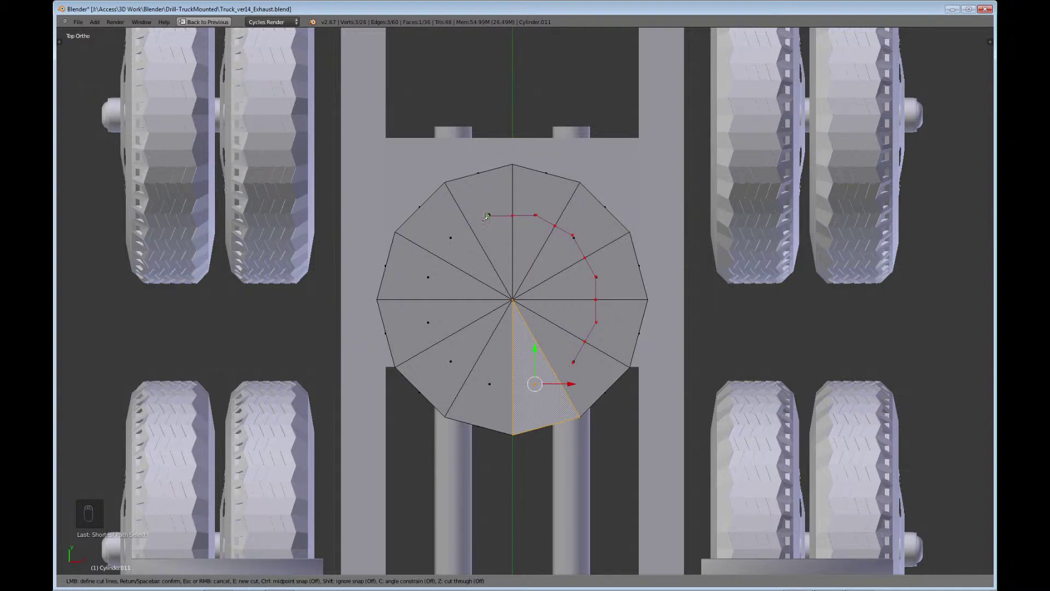
{"action": "left_click", "coordinate": [450, 239]}
{"action": "left_click", "coordinate": [426, 281]}
{"action": "left_click", "coordinate": [428, 326]}
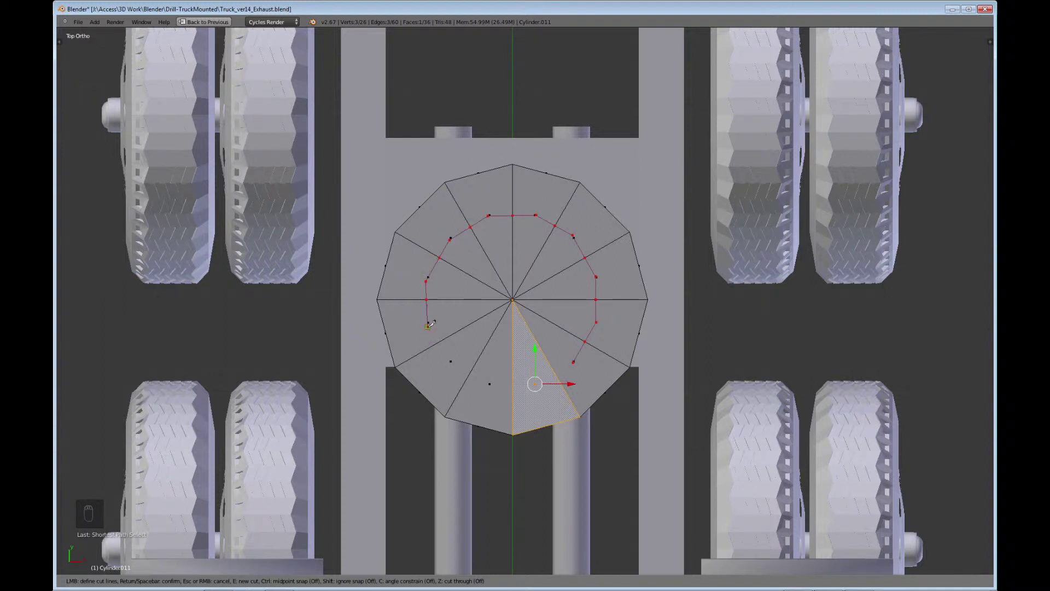
{"action": "left_click", "coordinate": [450, 360]}
{"action": "left_click", "coordinate": [489, 385]}
{"action": "left_click", "coordinate": [535, 386]}
{"action": "left_click", "coordinate": [573, 362]}
{"action": "key", "text": "Return"}
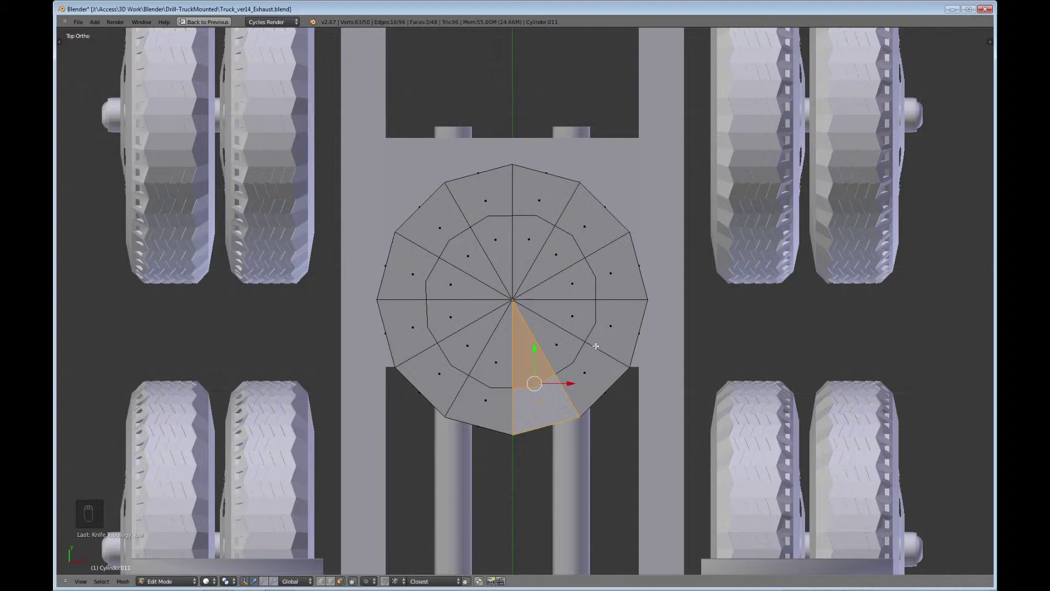
Knife a second ring just outside the first, leaving it open at the notch wedge.
{"action": "key", "text": "k"}
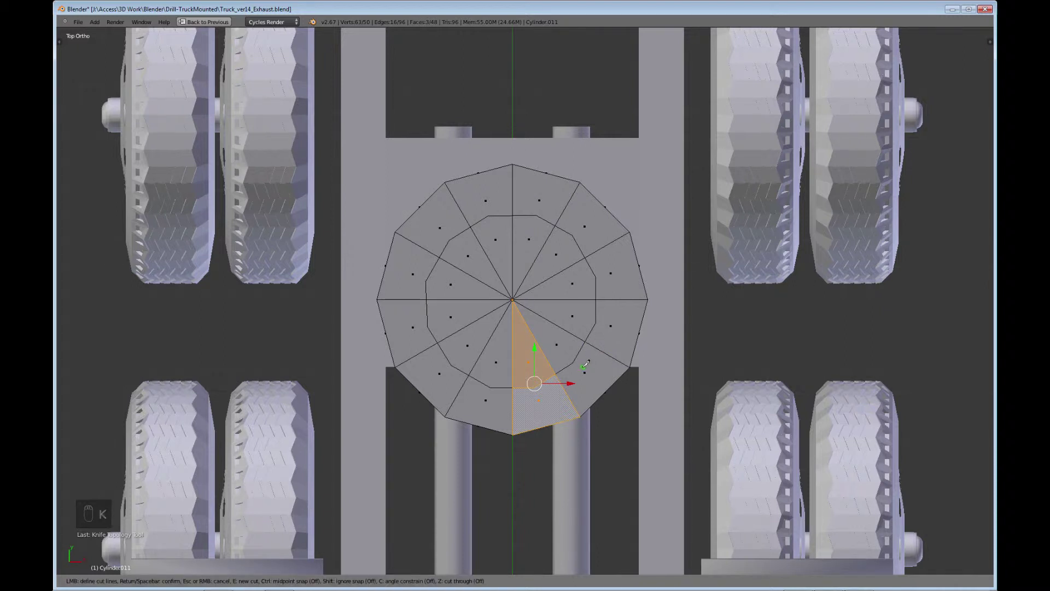
{"action": "left_click", "coordinate": [583, 365]}
{"action": "left_click", "coordinate": [603, 328]}
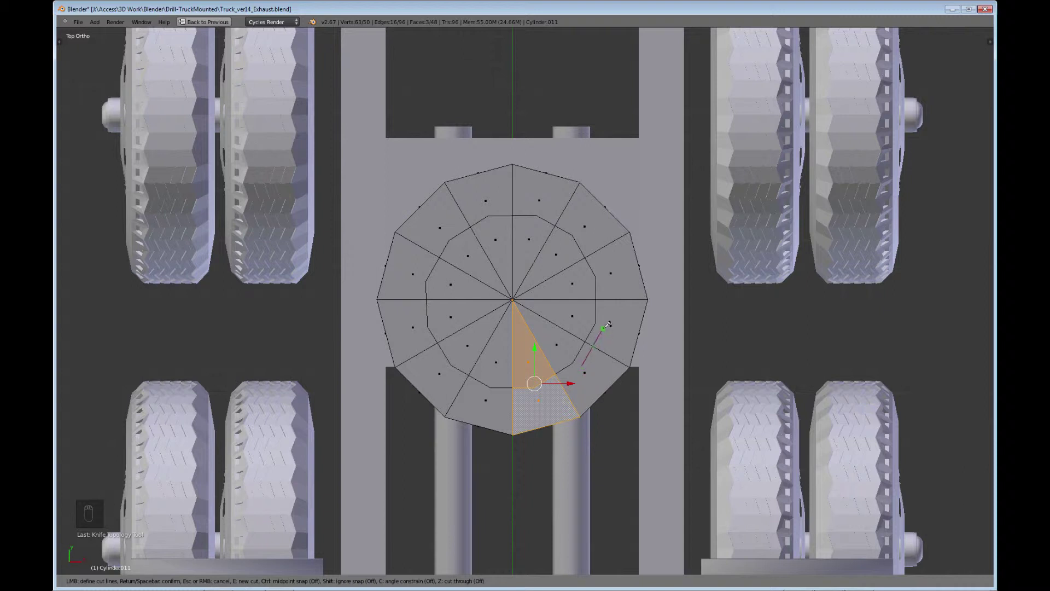
{"action": "left_click", "coordinate": [605, 278]}
{"action": "left_click", "coordinate": [582, 232]}
{"action": "left_click", "coordinate": [541, 208]}
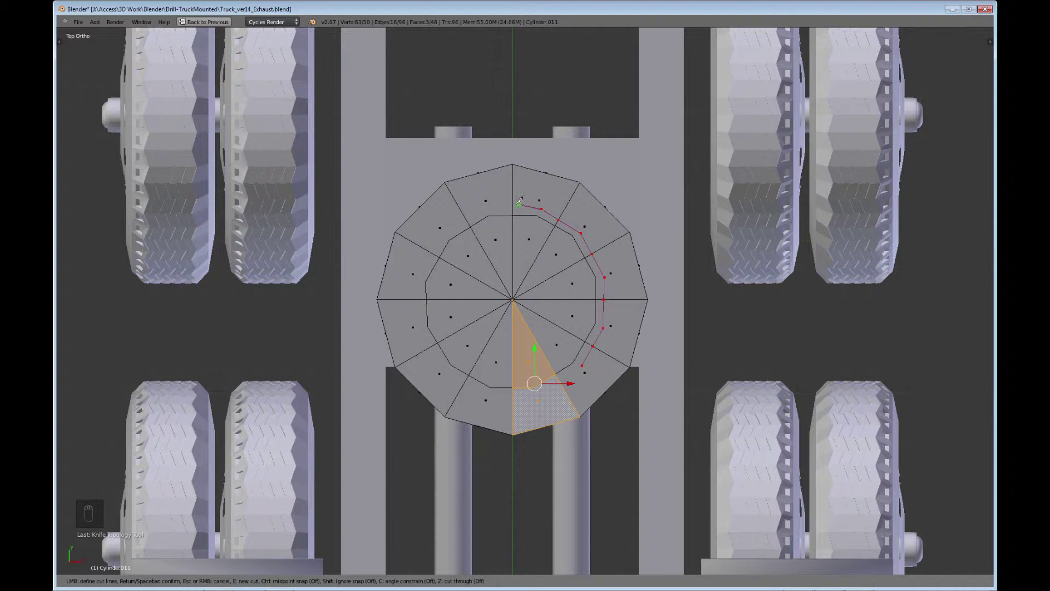
{"action": "left_click", "coordinate": [489, 207]}
{"action": "left_click", "coordinate": [444, 231]}
{"action": "left_click", "coordinate": [421, 275]}
{"action": "left_click", "coordinate": [419, 326]}
{"action": "left_click", "coordinate": [448, 371]}
{"action": "left_click", "coordinate": [486, 396]}
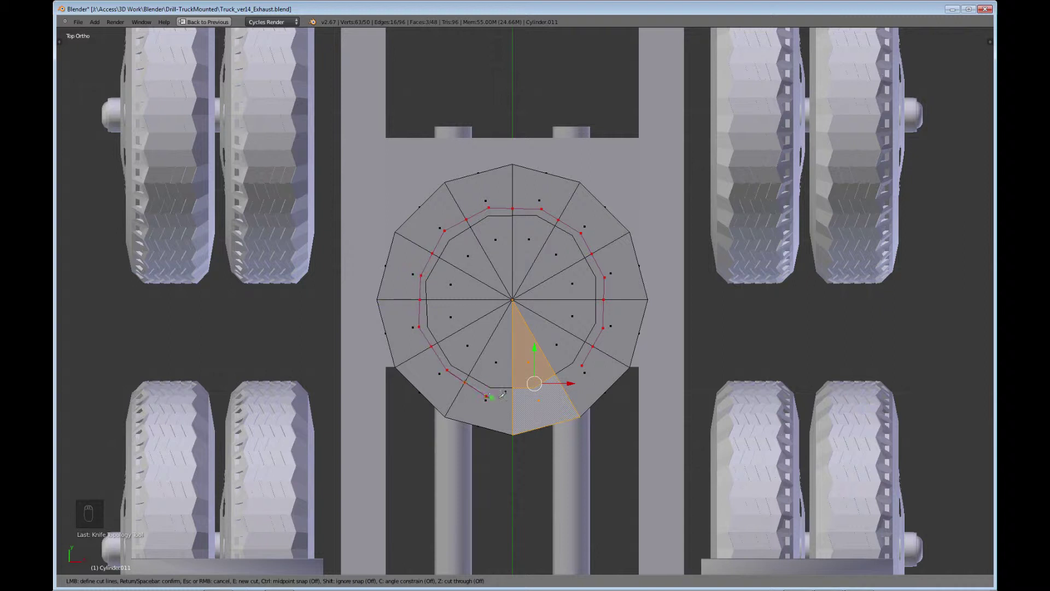
{"action": "left_click", "coordinate": [538, 395]}
{"action": "key", "text": "Return"}
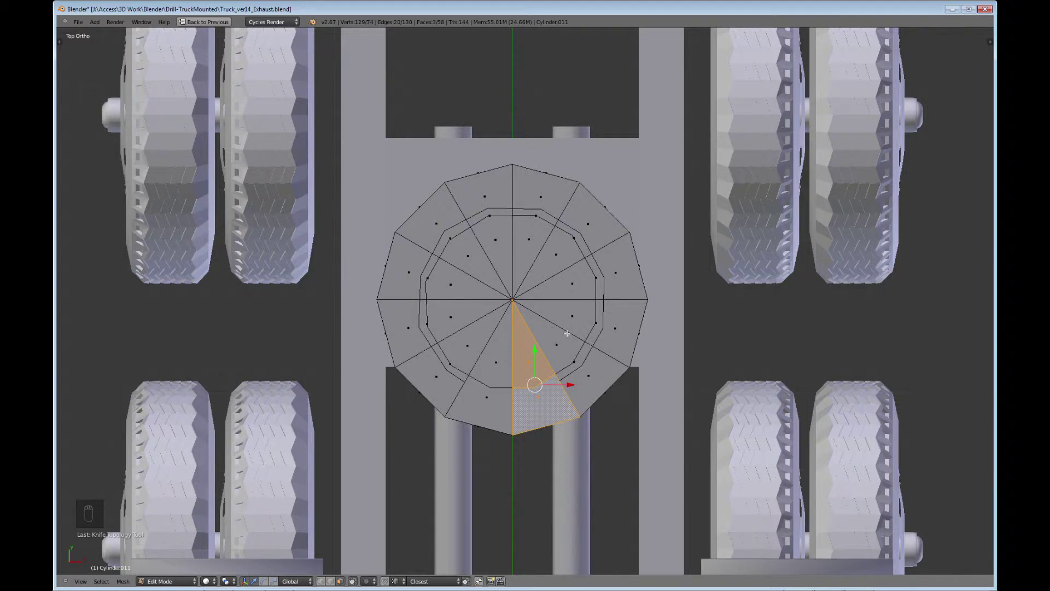
Knife a short cut from the ring's lower edge across the wedge's centre edge.
{"action": "key", "text": "k"}
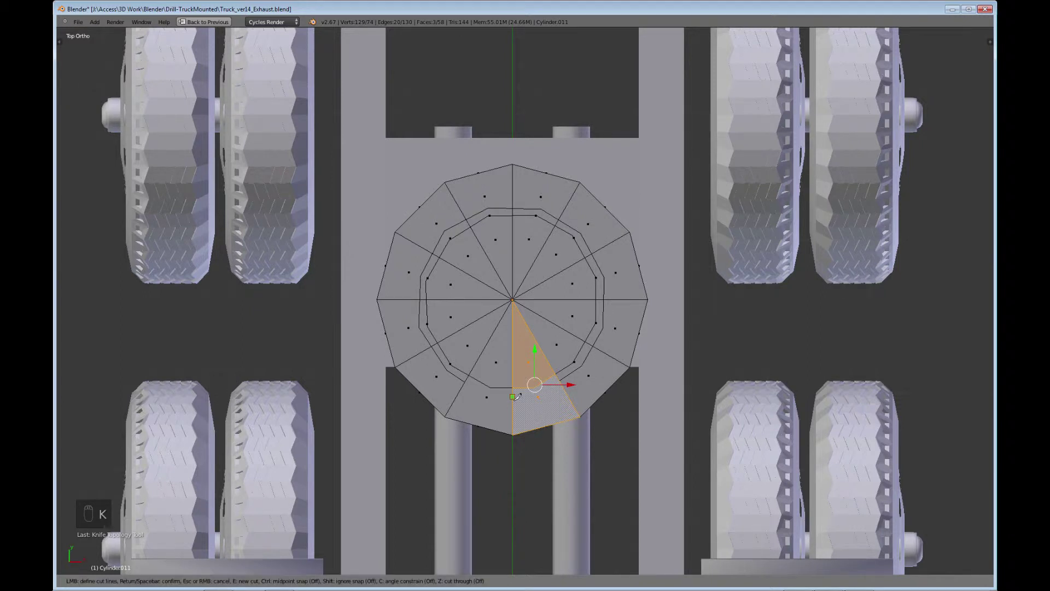
{"action": "left_click", "coordinate": [466, 382]}
{"action": "left_click", "coordinate": [513, 396]}
{"action": "key", "text": "Return"}
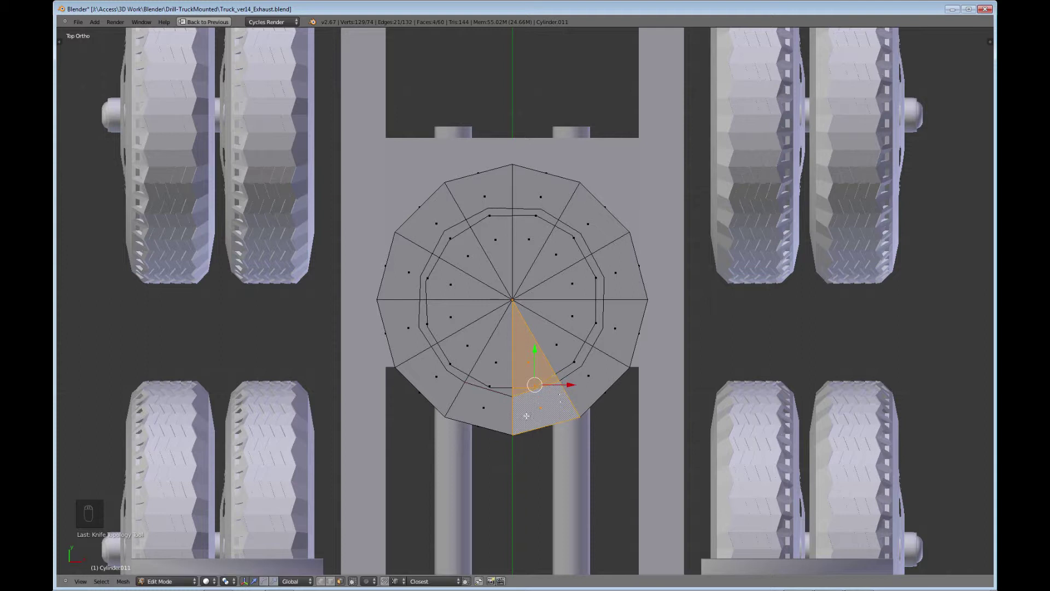
Select the linked inner faces and nudge two stray inner-ring vertices slightly into place.
{"action": "middle_click_drag", "start_coordinate": [557, 402], "coordinate": [524, 462]}
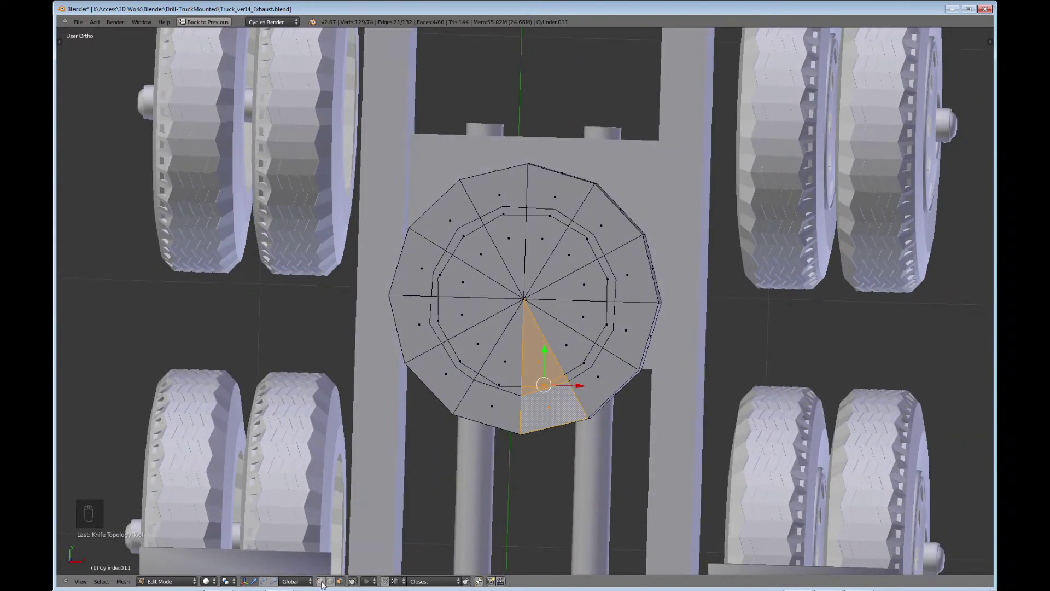
{"action": "key", "text": "ctrl+l"}
{"action": "scroll", "coordinate": [511, 435], "scroll_direction": "up", "scroll_amount": 2}
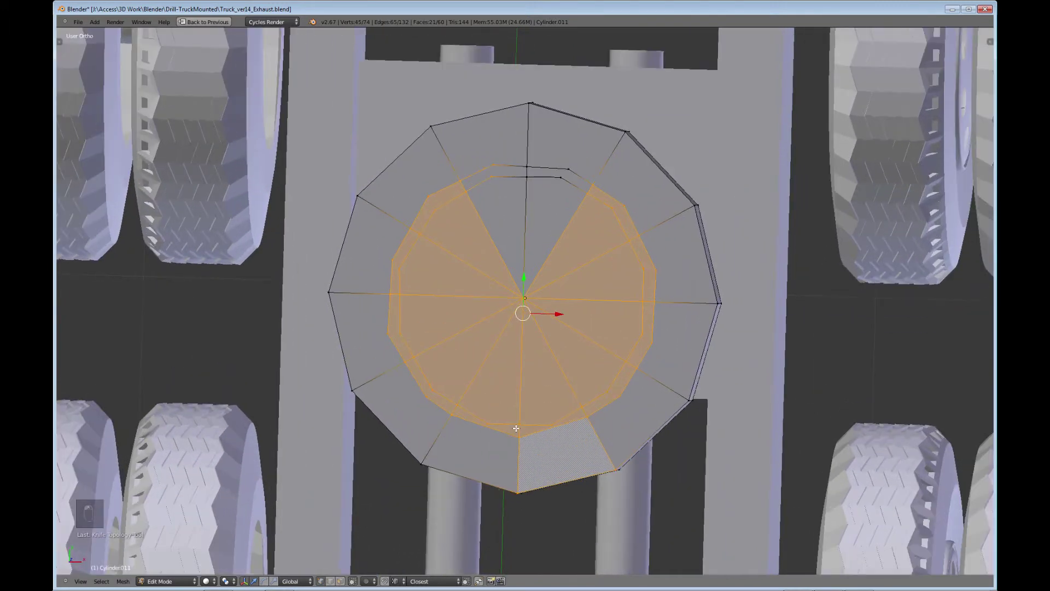
{"action": "scroll", "coordinate": [515, 429], "scroll_direction": "up", "scroll_amount": 1}
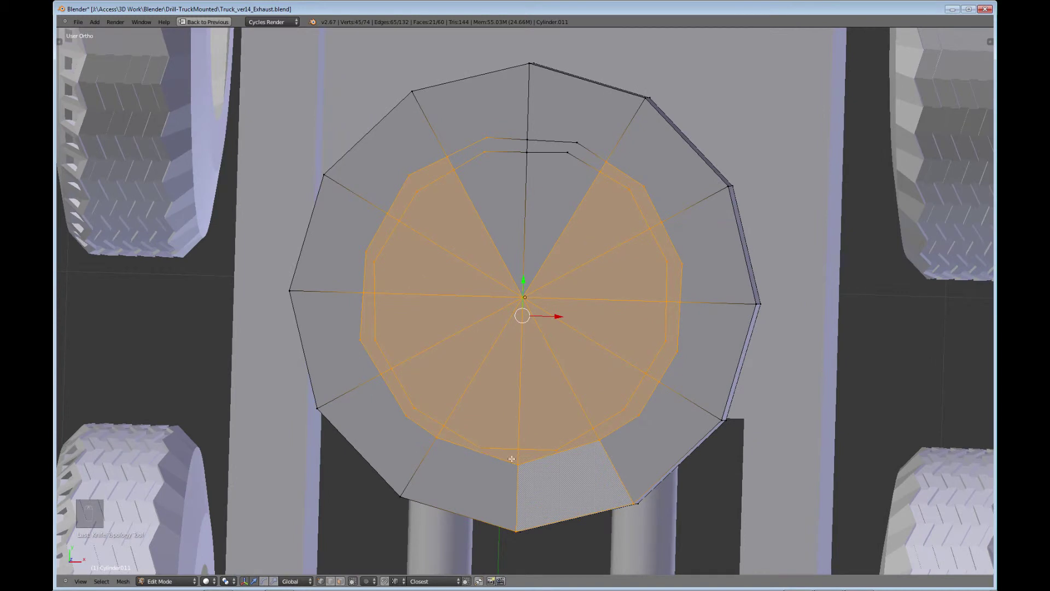
{"action": "right_click", "coordinate": [487, 439]}
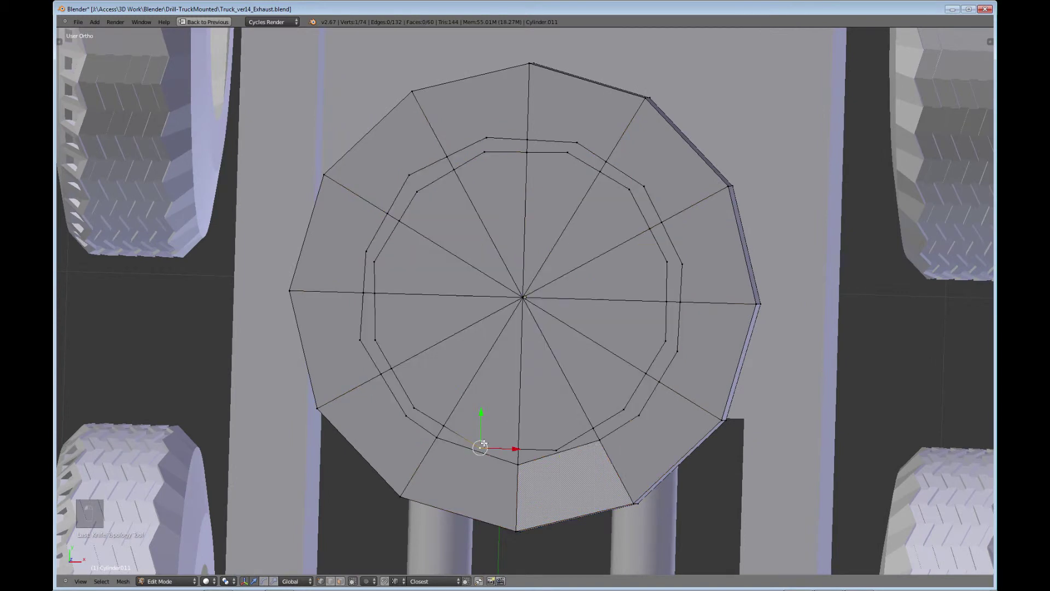
{"action": "key", "text": "g"}
{"action": "left_click", "coordinate": [489, 428]}
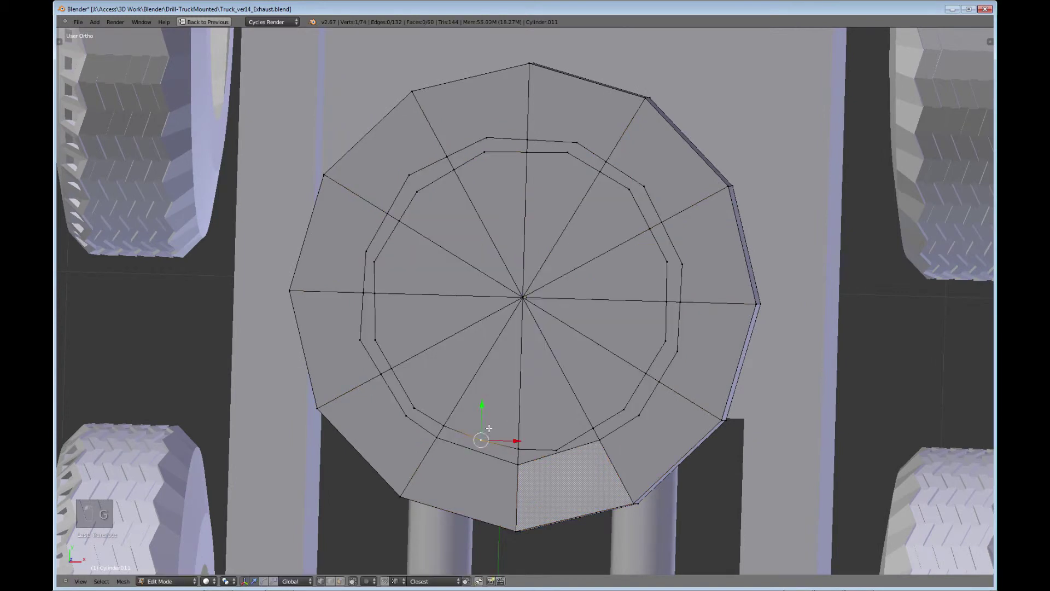
{"action": "right_click", "coordinate": [551, 449]}
{"action": "key", "text": "g"}
{"action": "left_click", "coordinate": [551, 440]}
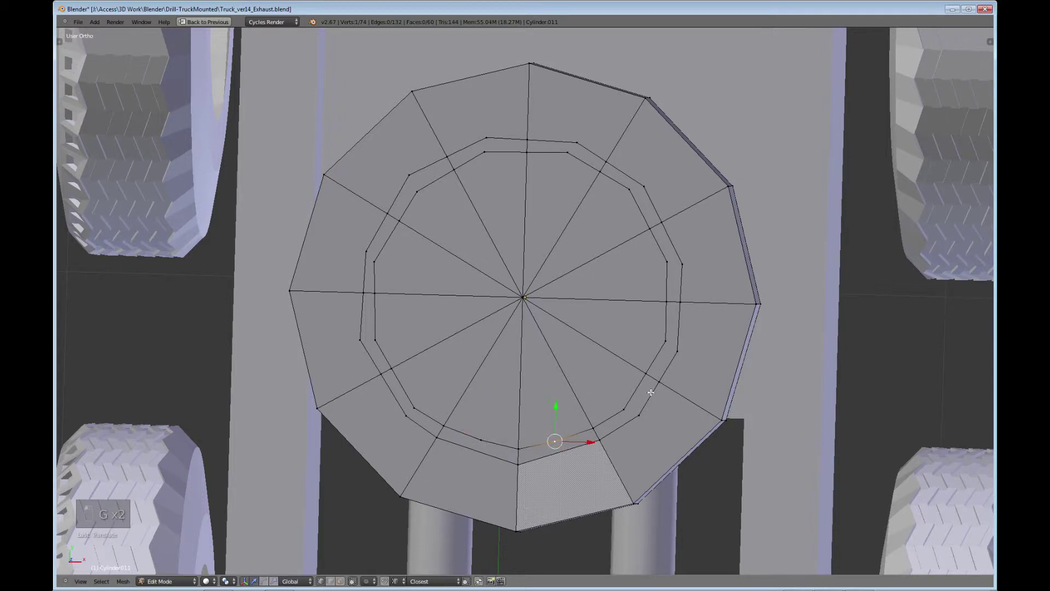
{"action": "scroll", "coordinate": [536, 399], "scroll_direction": "down", "scroll_amount": 3}
{"action": "middle_click_drag", "start_coordinate": [535, 399], "coordinate": [533, 396]}
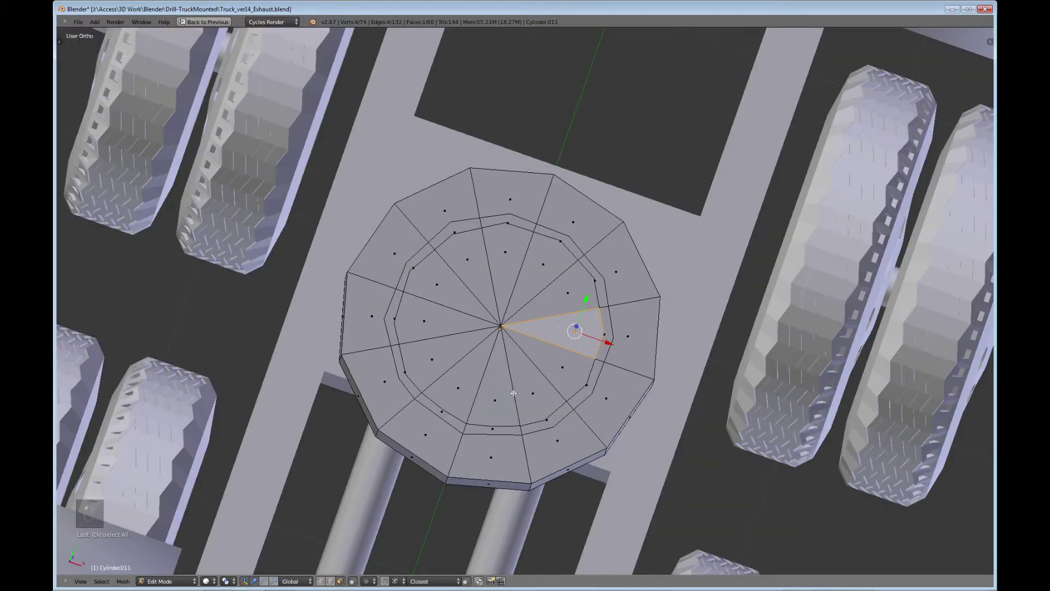
Add the bottom, lower-left and upper-left wedge faces to the selection and set Pivot to Individual Origins.
{"action": "right_click", "coordinate": [508, 395], "text": "shift"}
{"action": "right_click", "coordinate": [432, 360], "text": "shift"}
{"action": "right_click", "coordinate": [437, 289], "text": "shift"}
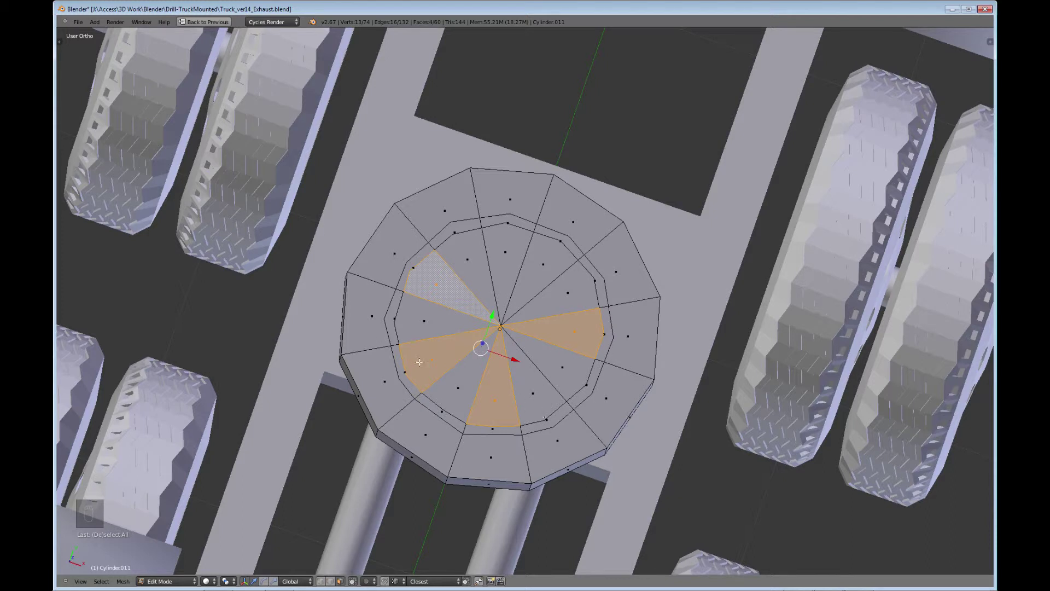
{"action": "left_click", "coordinate": [227, 581]}
{"action": "left_click", "coordinate": [247, 551]}
Extrude the four wedge faces individually and scale them to 0.744.
{"action": "key", "text": "t"}
{"action": "left_click", "coordinate": [93, 172]}
{"action": "left_click", "coordinate": [93, 170]}
{"action": "key", "text": "s"}
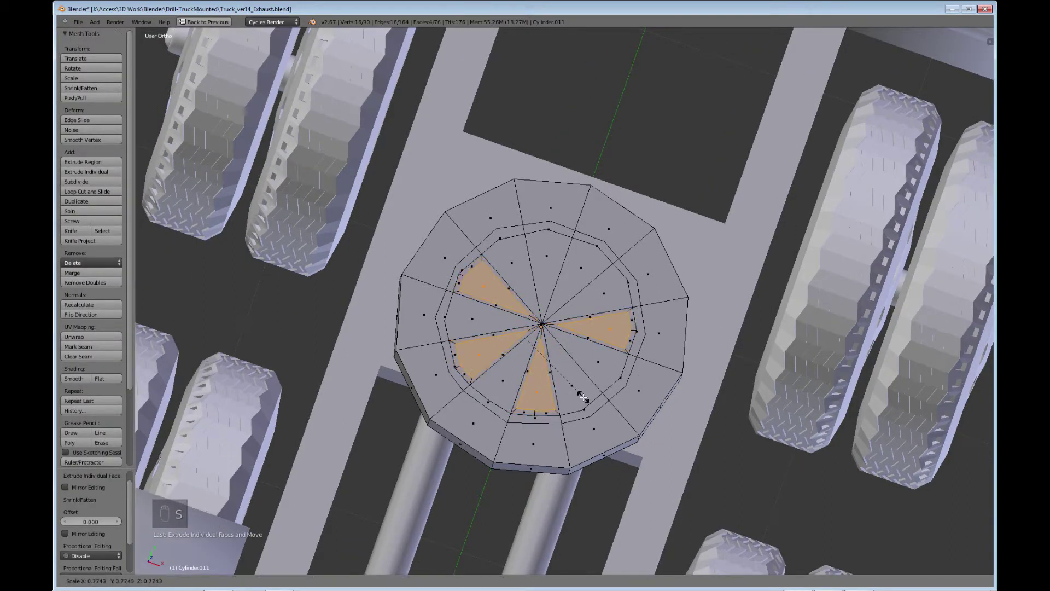
{"action": "left_click", "coordinate": [580, 396]}
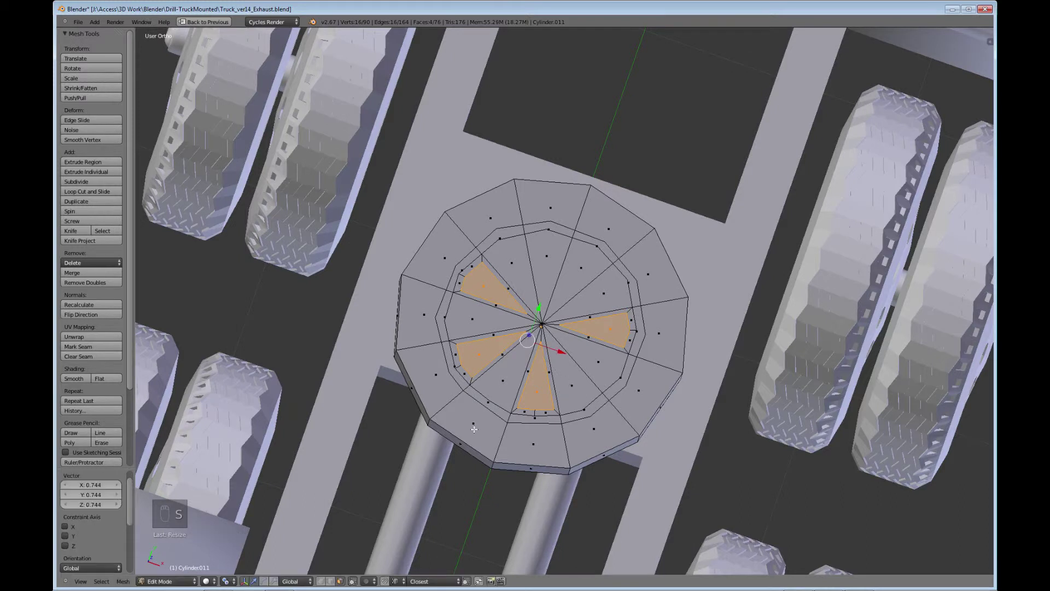
{"action": "middle_click_drag", "start_coordinate": [580, 396], "coordinate": [604, 381]}
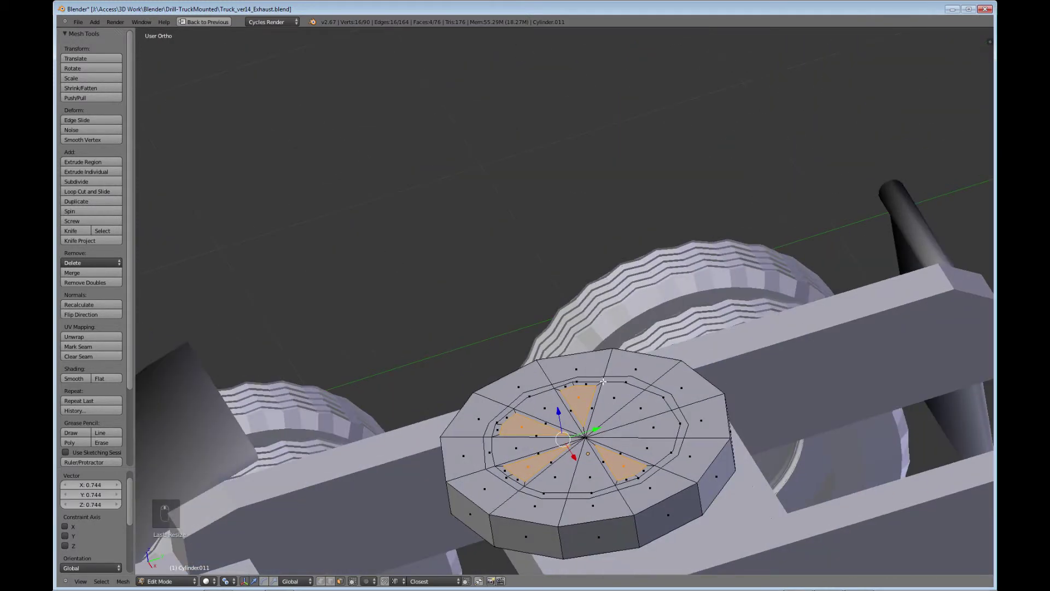
Extrude the wedges individually again and sink them -0.01853 along Z.
{"action": "left_click", "coordinate": [91, 172]}
{"action": "left_click", "coordinate": [91, 172]}
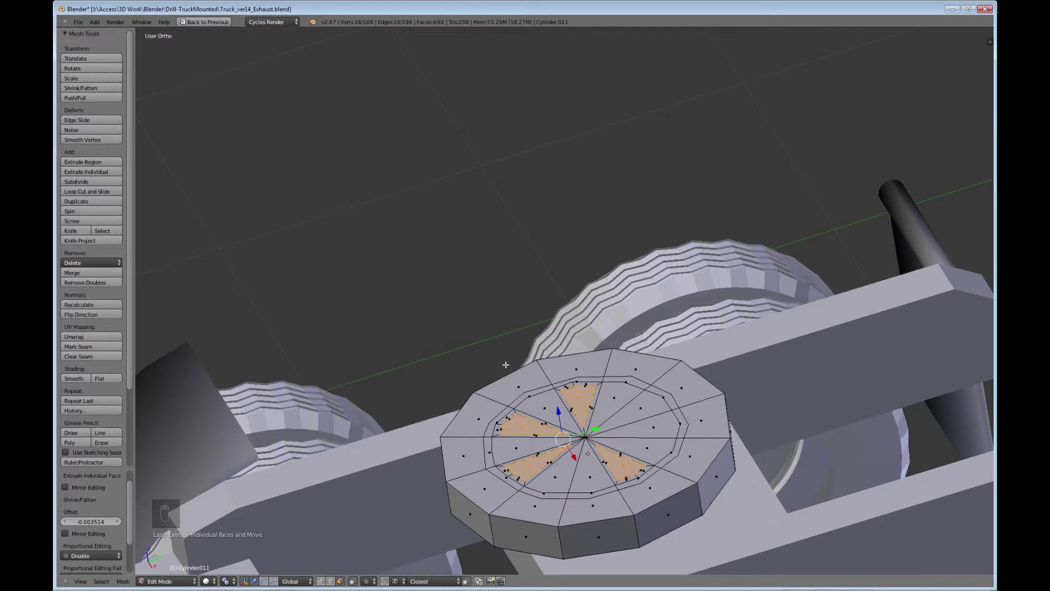
{"action": "left_click_drag", "start_coordinate": [560, 410], "coordinate": [558, 417]}
{"action": "middle_click_drag", "start_coordinate": [557, 417], "coordinate": [767, 432]}
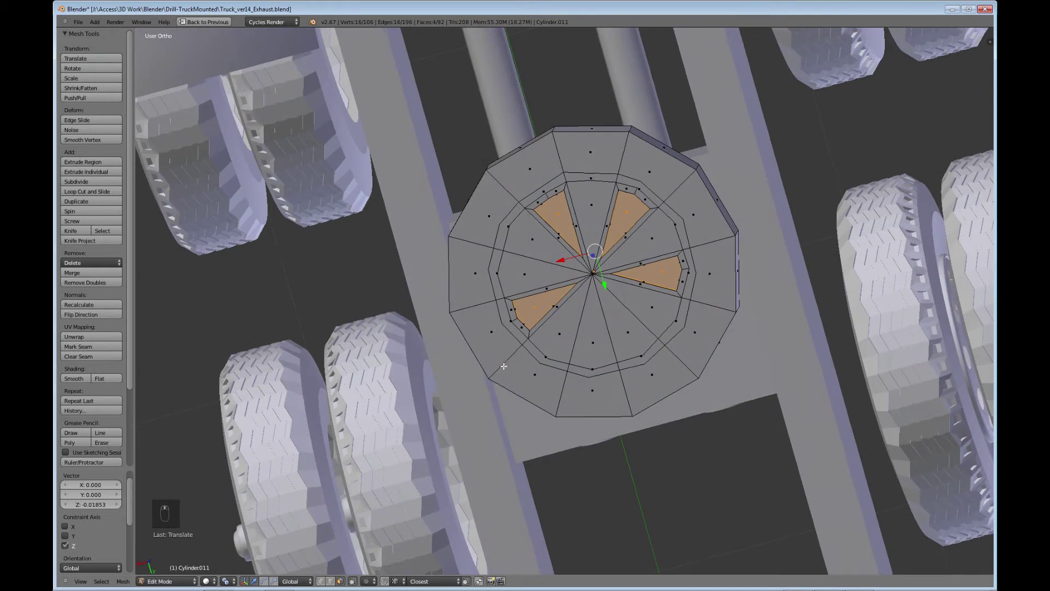
Select every thin face in the band between the disc's two knife-cut rings.
{"action": "middle_click_drag", "start_coordinate": [504, 363], "coordinate": [501, 332]}
{"action": "right_click", "coordinate": [515, 351]}
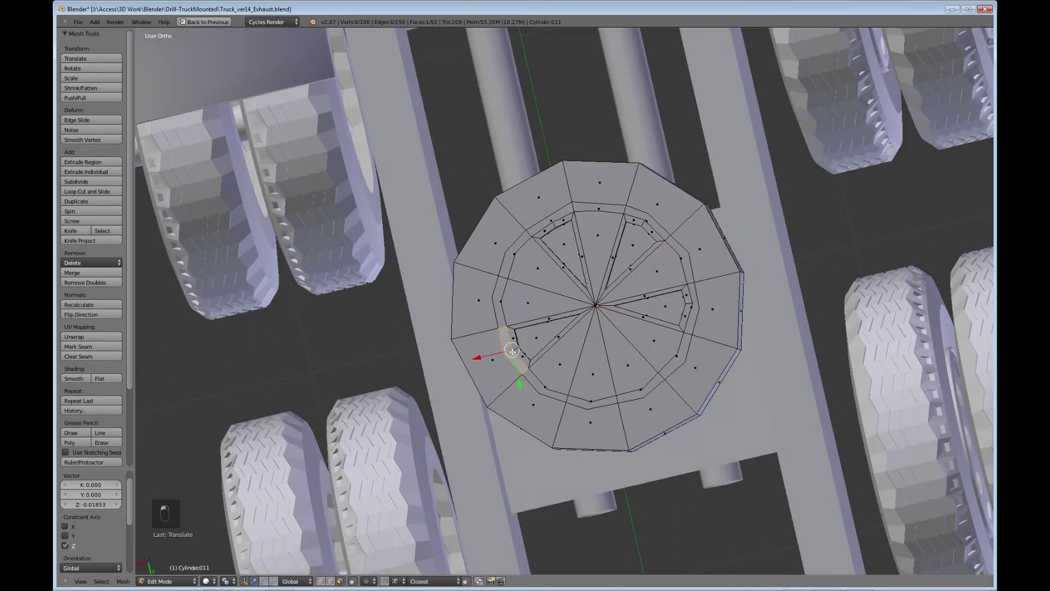
{"action": "right_click", "coordinate": [507, 305], "text": "shift"}
{"action": "right_click", "coordinate": [501, 302]}
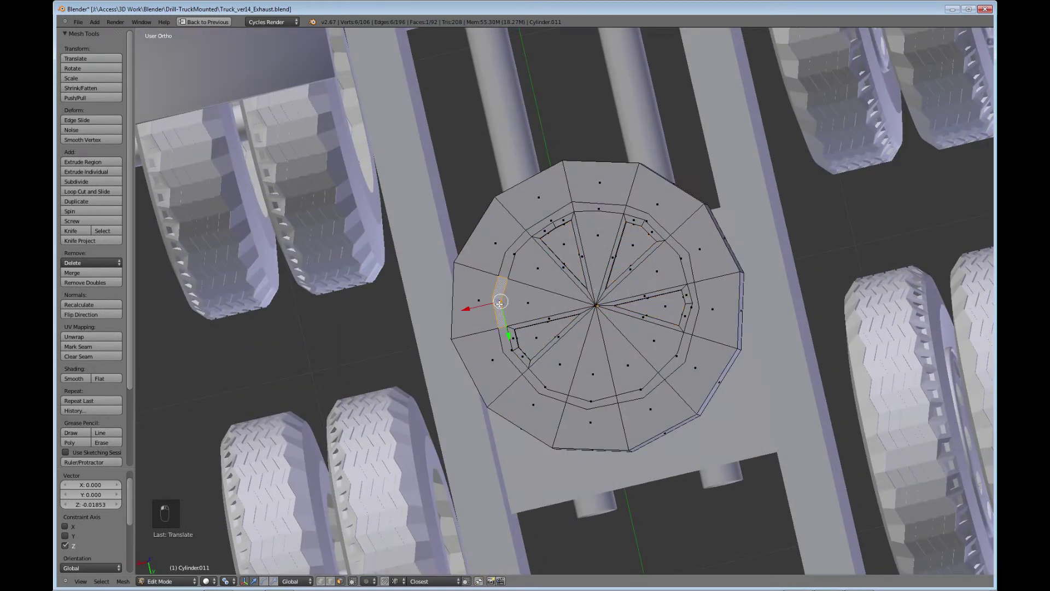
{"action": "right_click", "coordinate": [511, 350], "text": "shift"}
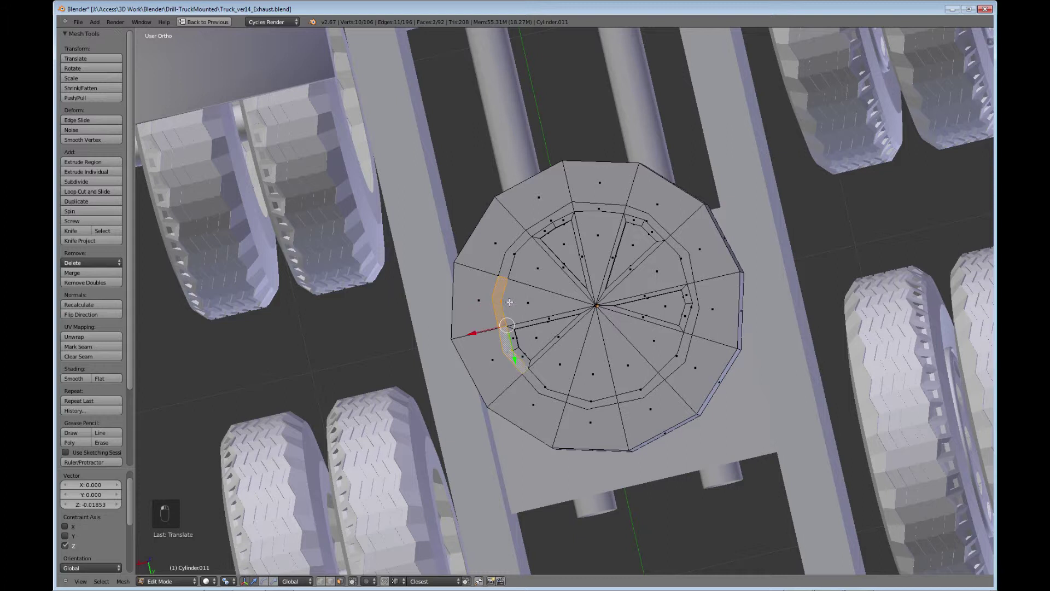
{"action": "right_click", "coordinate": [515, 252], "text": "shift"}
{"action": "right_click", "coordinate": [553, 218], "text": "shift"}
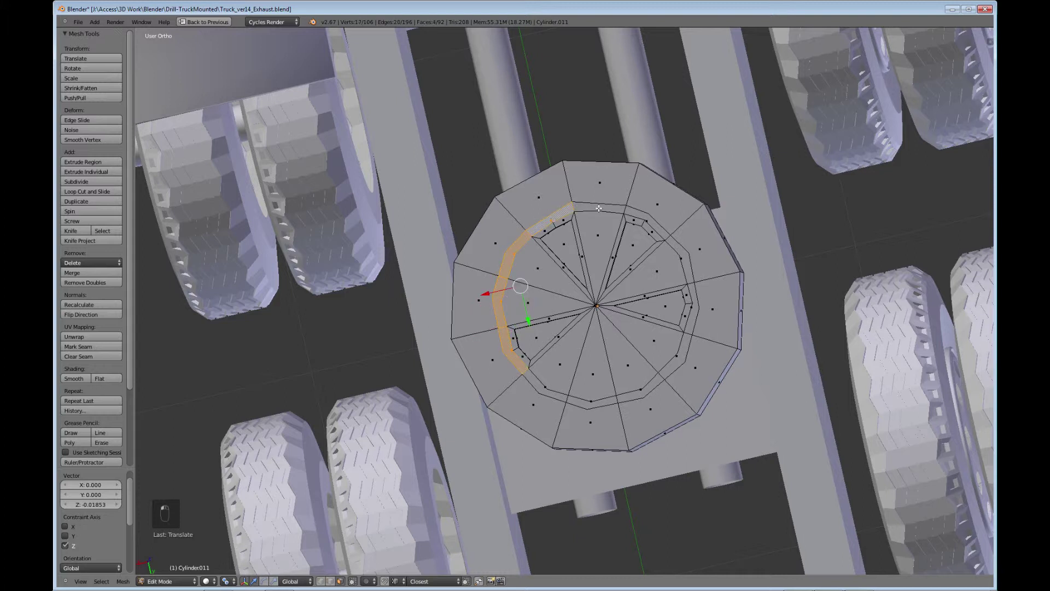
{"action": "right_click", "coordinate": [597, 207], "text": "shift"}
{"action": "right_click", "coordinate": [651, 222], "text": "shift"}
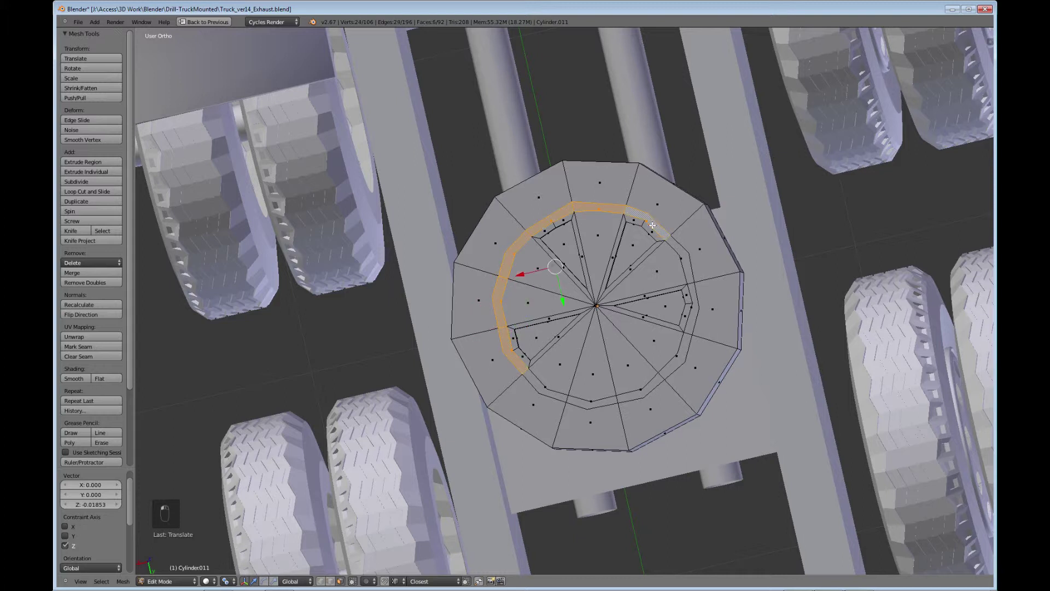
{"action": "right_click", "coordinate": [684, 260], "text": "shift"}
{"action": "right_click", "coordinate": [692, 306], "text": "shift"}
{"action": "right_click", "coordinate": [654, 377], "text": "shift"}
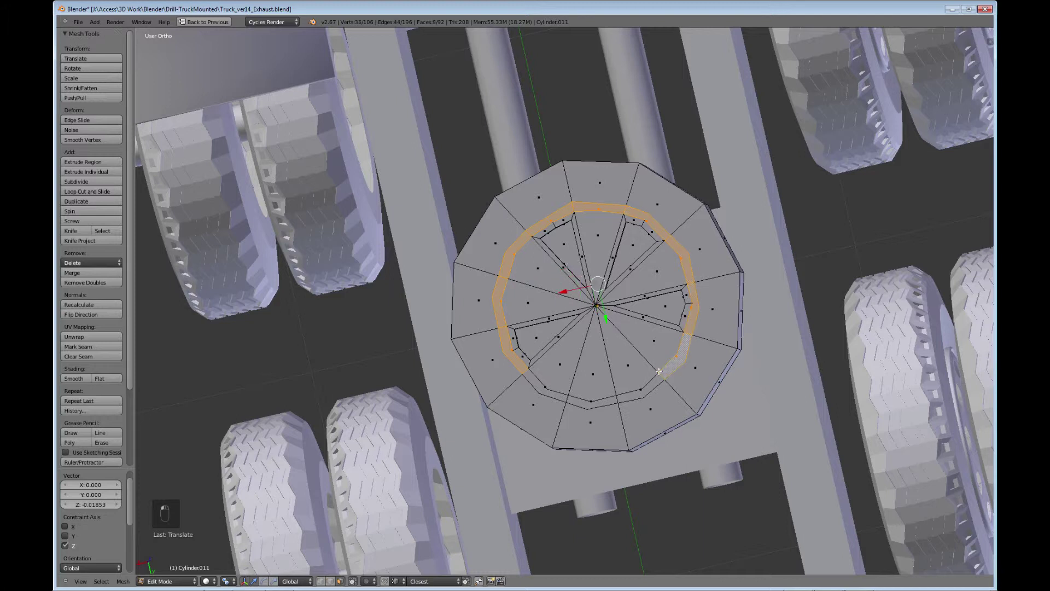
{"action": "right_click", "coordinate": [546, 389], "text": "shift"}
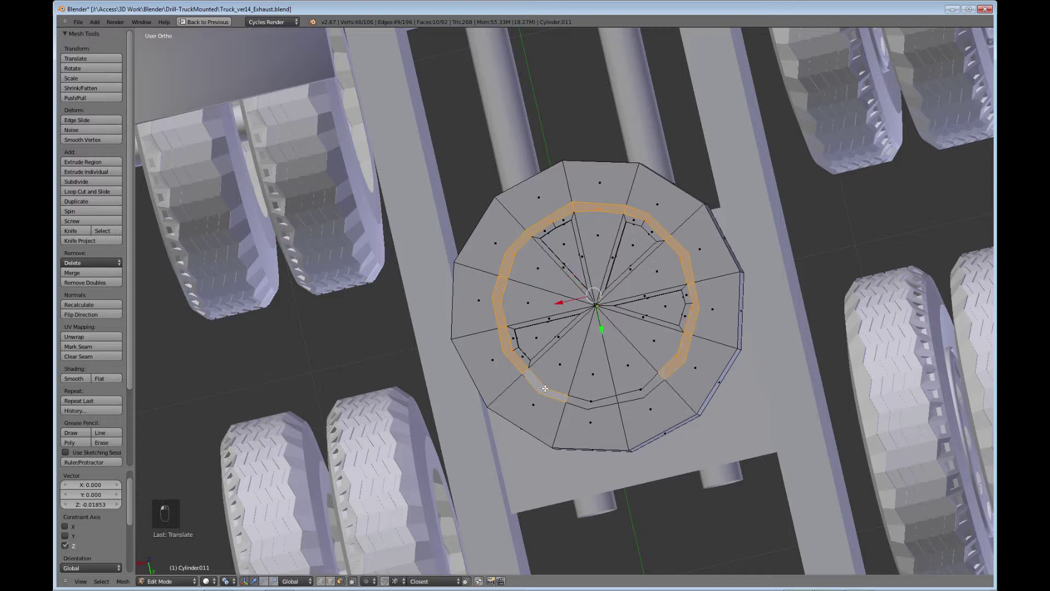
{"action": "middle_click_drag", "start_coordinate": [555, 400], "coordinate": [473, 265]}
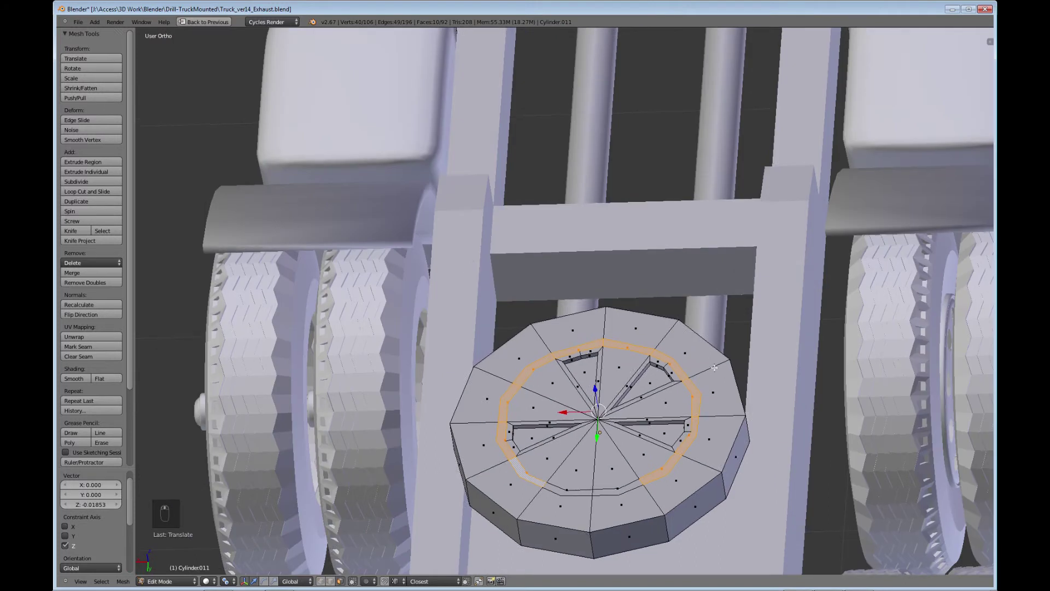
{"action": "right_click", "coordinate": [617, 491], "text": "shift"}
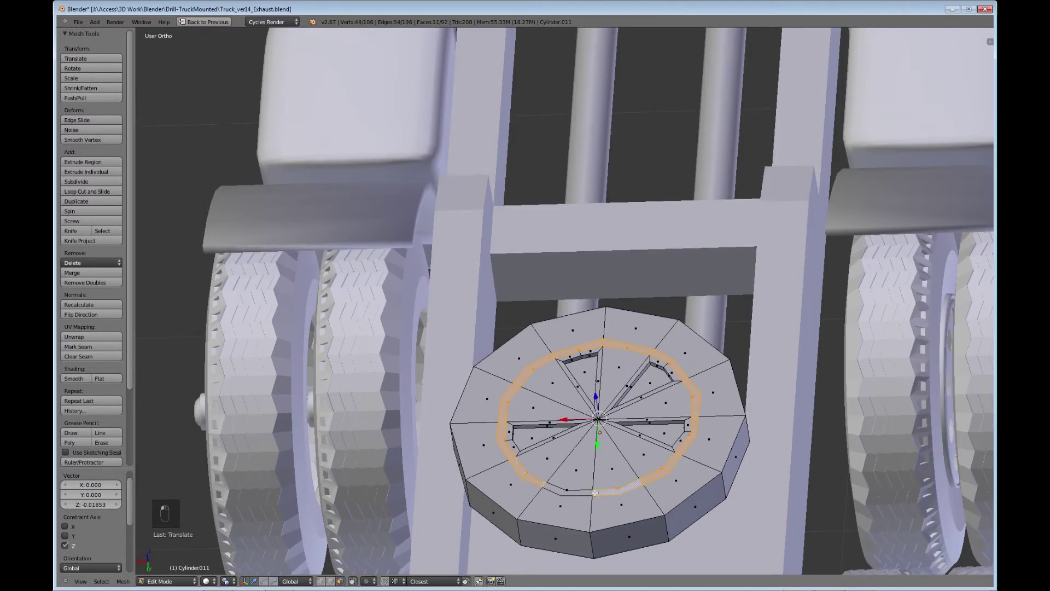
{"action": "right_click", "coordinate": [561, 492], "text": "shift"}
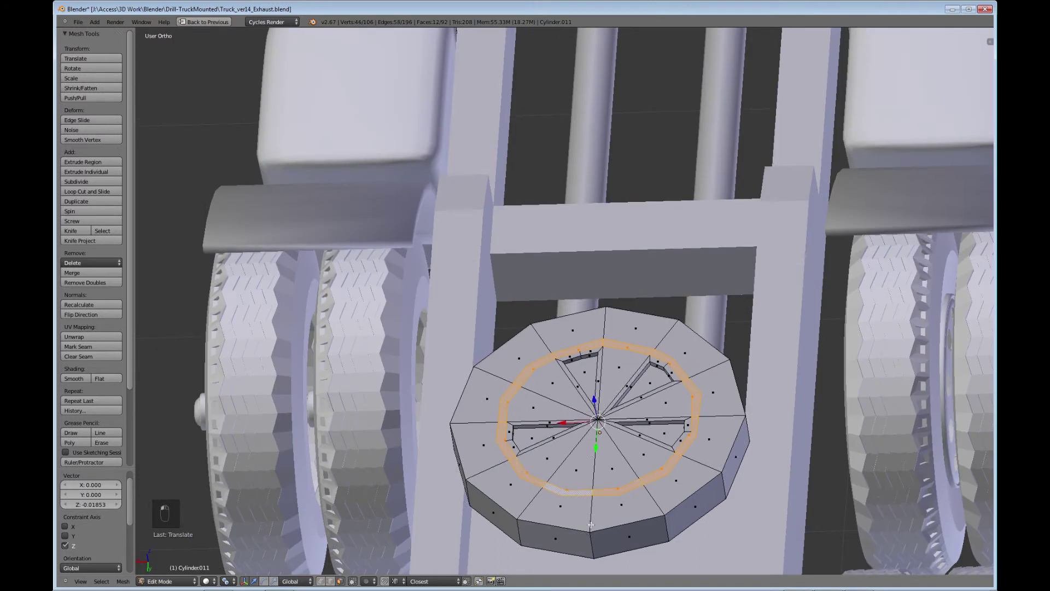
{"action": "middle_click_drag", "start_coordinate": [684, 419], "coordinate": [502, 406]}
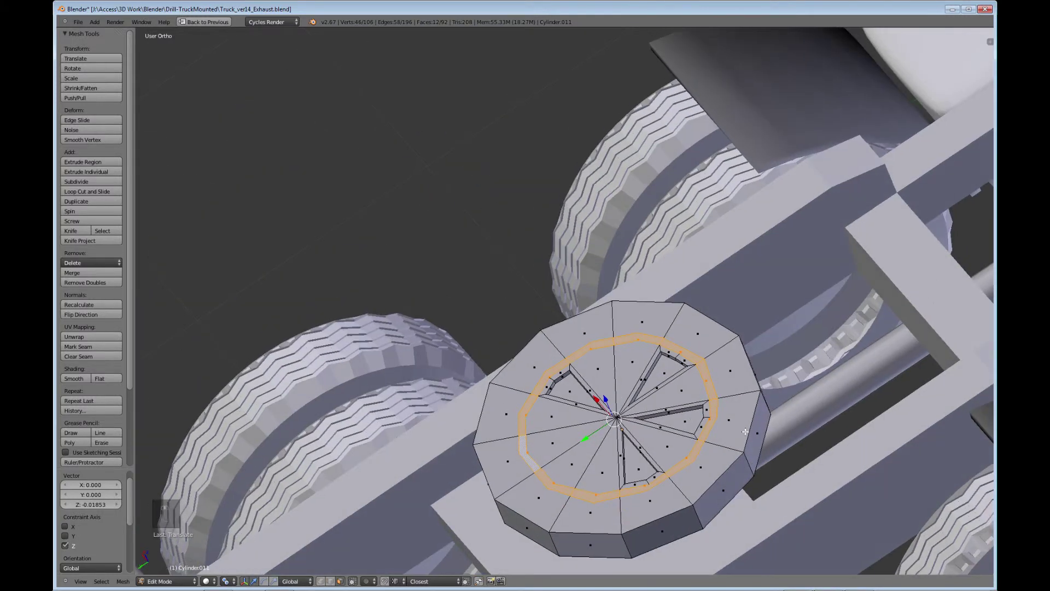
{"action": "middle_click_drag", "start_coordinate": [765, 463], "coordinate": [607, 473]}
{"action": "middle_click_drag", "start_coordinate": [551, 454], "coordinate": [538, 419]}
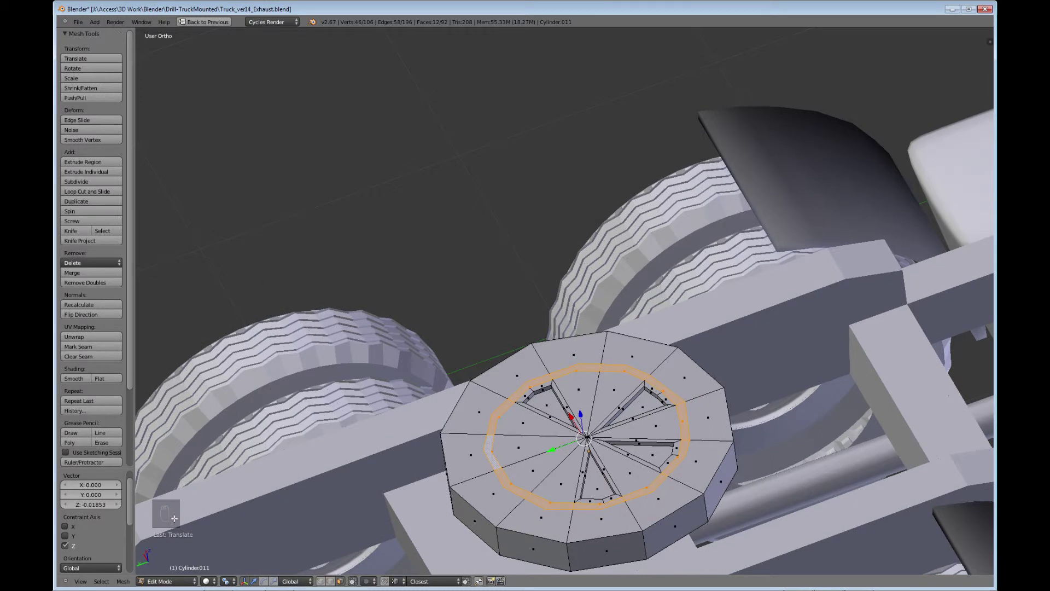
Set Pivot to Median Point and extrude the ring band down to Z -0.03189.
{"action": "left_click", "coordinate": [226, 581]}
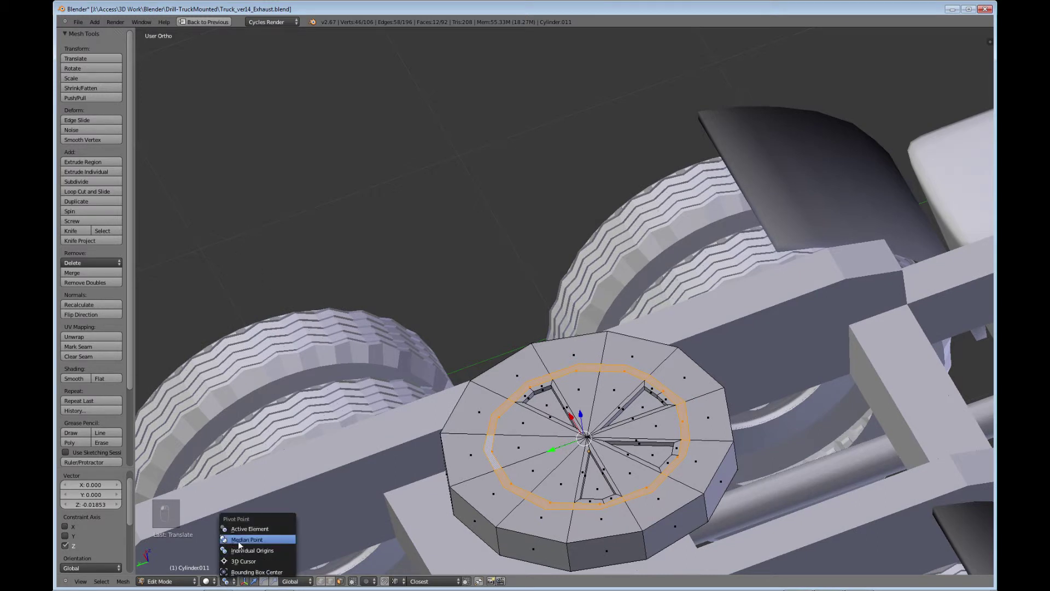
{"action": "left_click", "coordinate": [239, 542]}
{"action": "key", "text": "e"}
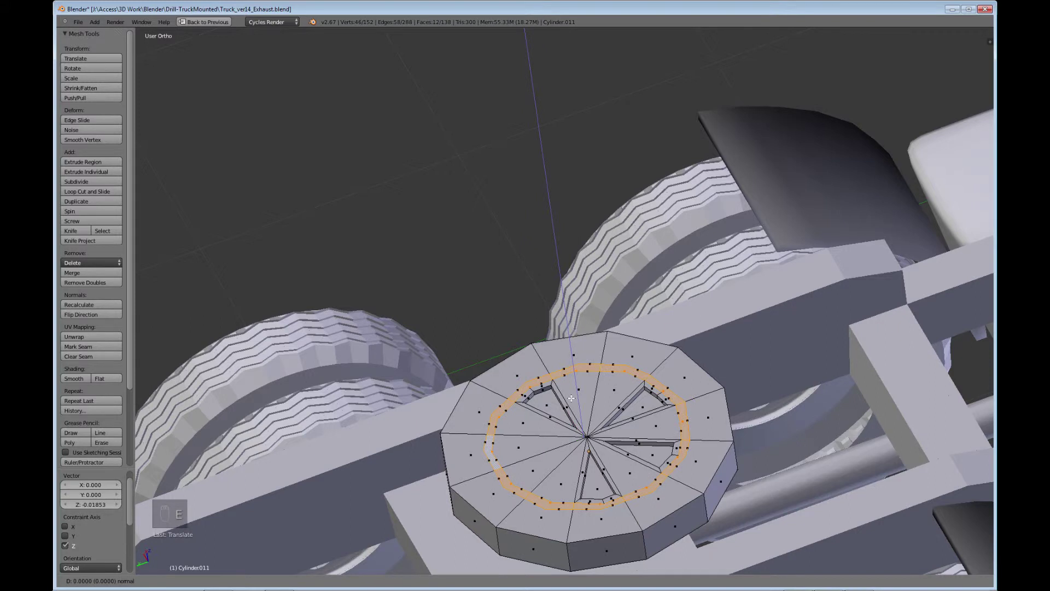
{"action": "left_click", "coordinate": [572, 402]}
{"action": "key", "text": "e"}
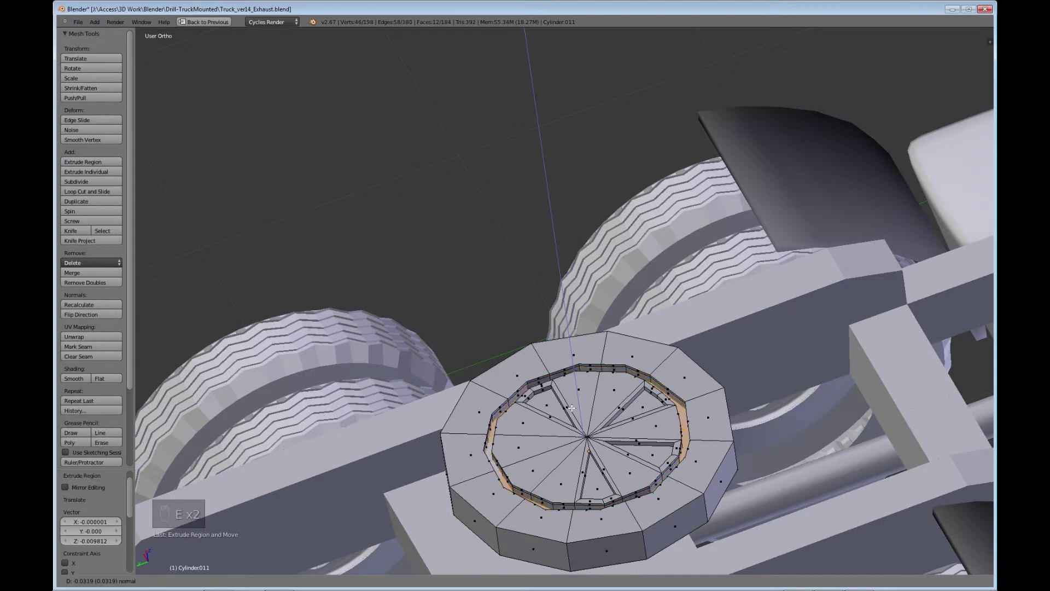
{"action": "left_click", "coordinate": [572, 407]}
{"action": "middle_click_drag", "start_coordinate": [521, 435], "coordinate": [502, 477]}
In top wireframe view, circle-select the wedge of faces at the disc's top and delete them.
{"action": "key", "text": "z"}
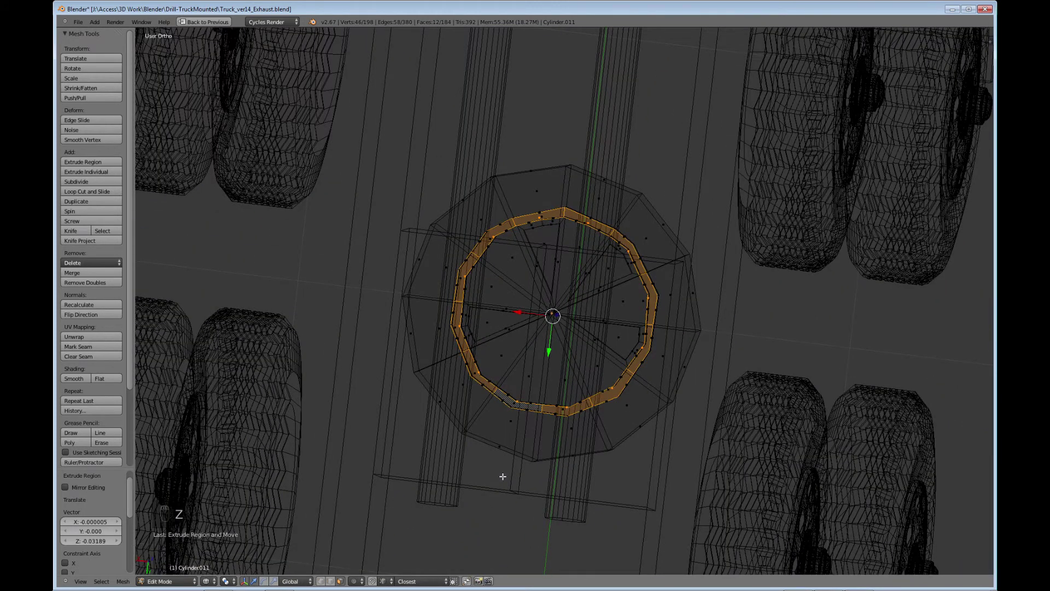
{"action": "key", "text": "KP_7"}
{"action": "scroll", "coordinate": [508, 257], "scroll_direction": "up", "scroll_amount": 2}
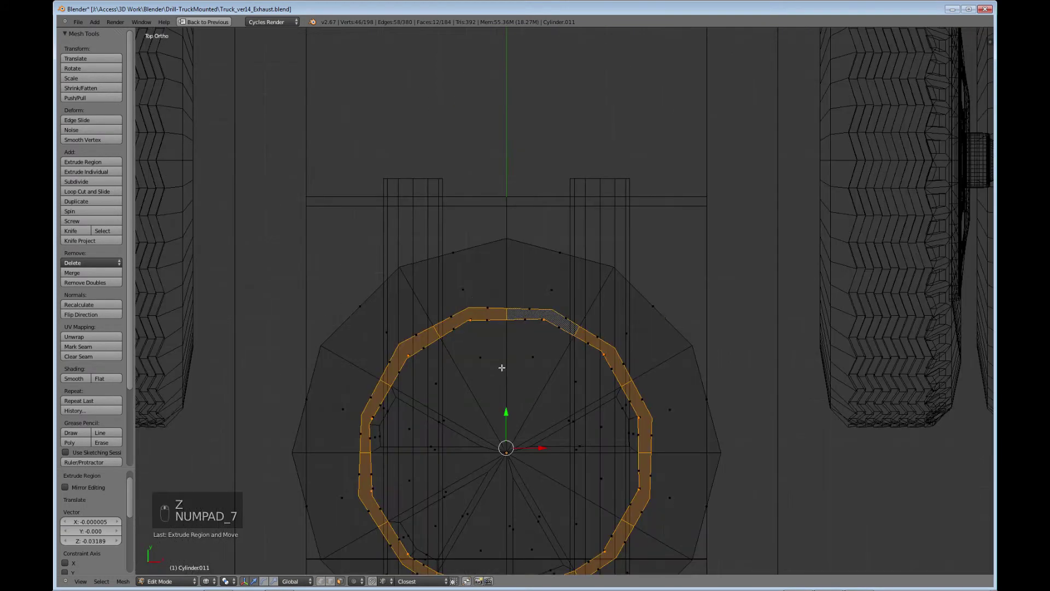
{"action": "right_click", "coordinate": [528, 365]}
{"action": "key", "text": "c"}
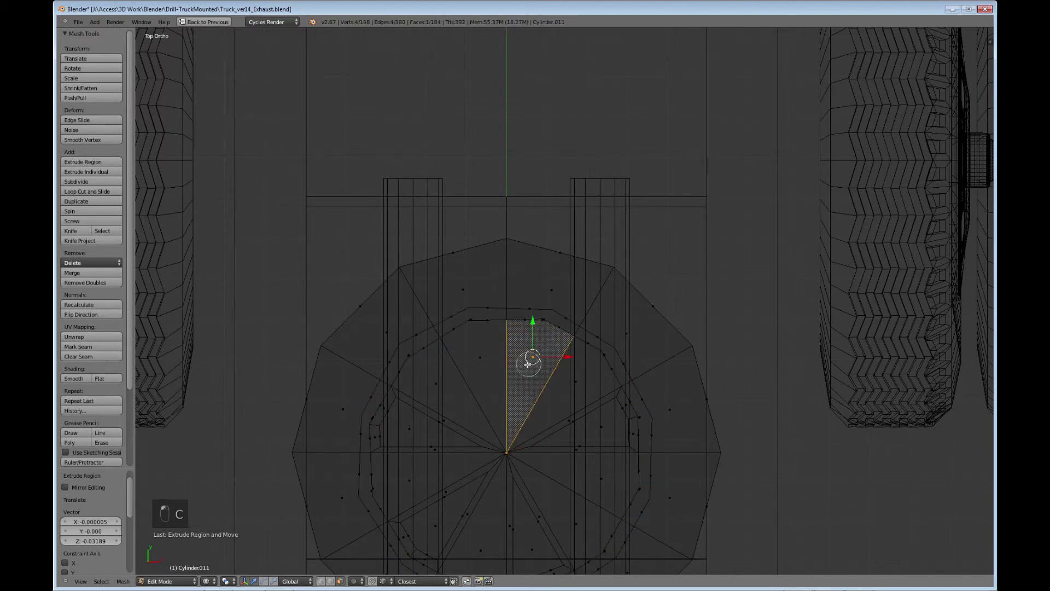
{"action": "mouse_move", "coordinate": [527, 364]}
{"action": "left_mouse_down"}
{"action": "mouse_move", "coordinate": [546, 294]}
{"action": "mouse_move", "coordinate": [529, 316]}
{"action": "mouse_move", "coordinate": [469, 294]}
{"action": "mouse_move", "coordinate": [449, 242]}
{"action": "mouse_move", "coordinate": [543, 298]}
{"action": "mouse_move", "coordinate": [518, 352]}
{"action": "mouse_move", "coordinate": [557, 308]}
{"action": "mouse_move", "coordinate": [557, 318]}
{"action": "mouse_move", "coordinate": [474, 320]}
{"action": "left_mouse_up"}
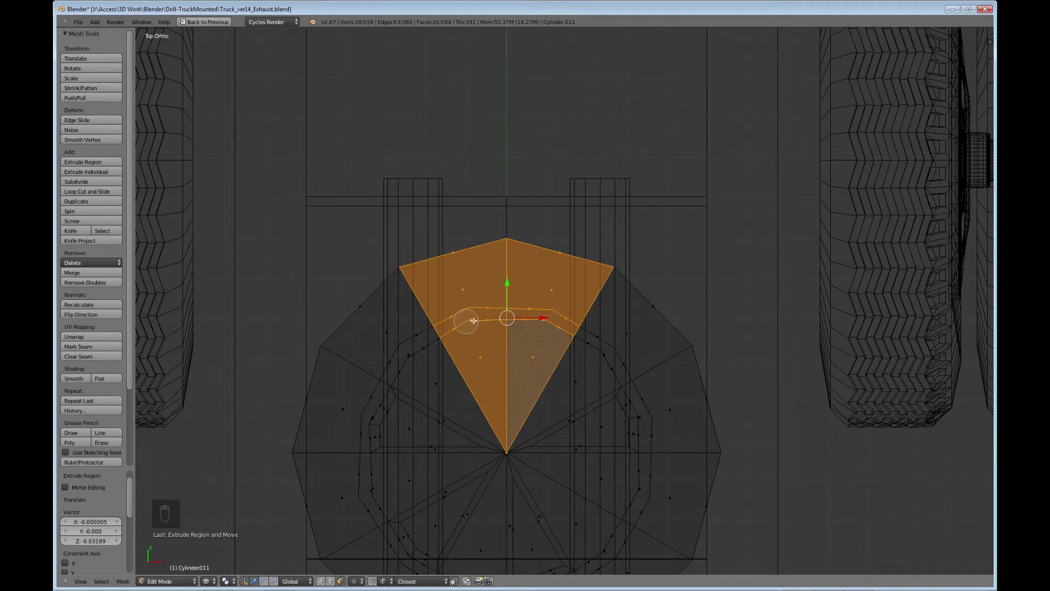
{"action": "key", "text": "x"}
{"action": "left_click", "coordinate": [493, 310]}
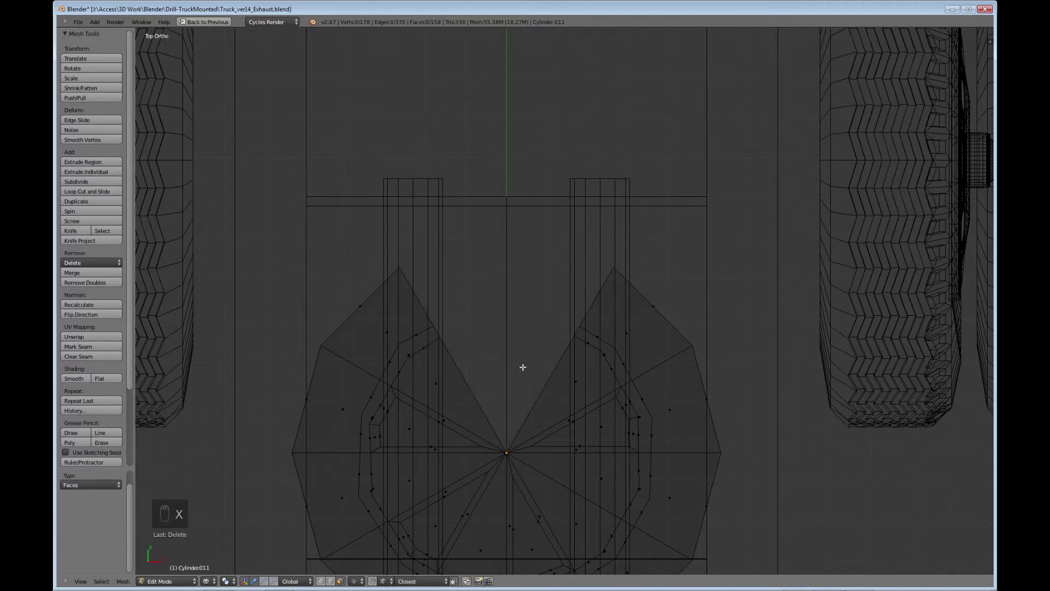
{"action": "scroll", "coordinate": [523, 367], "scroll_direction": "down", "scroll_amount": 3}
{"action": "key", "text": "z"}
{"action": "mouse_move", "coordinate": [441, 469]}
{"action": "middle_mouse_down"}
{"action": "mouse_move", "coordinate": [591, 312]}
{"action": "mouse_move", "coordinate": [654, 432]}
{"action": "mouse_move", "coordinate": [485, 77]}
{"action": "mouse_move", "coordinate": [723, 500]}
{"action": "mouse_move", "coordinate": [569, 328]}
{"action": "middle_mouse_up"}
Select the open edges on the first notch side and fill them with a face.
{"action": "scroll", "coordinate": [547, 284], "scroll_direction": "up", "scroll_amount": 5}
{"action": "right_click", "coordinate": [543, 265]}
{"action": "right_click", "coordinate": [514, 318], "text": "shift"}
{"action": "right_click", "coordinate": [645, 349], "text": "shift"}
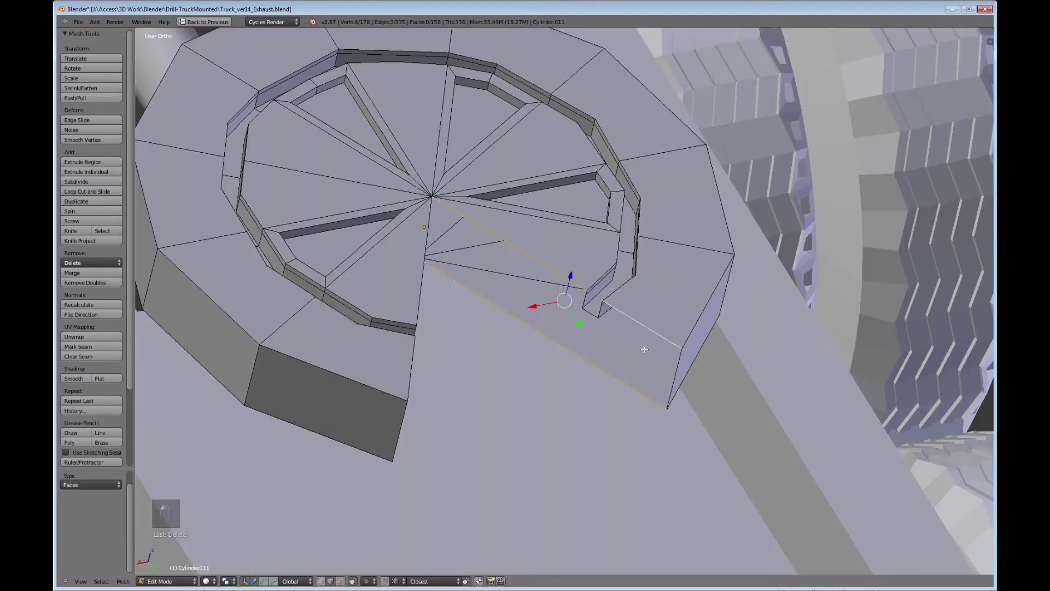
{"action": "right_click", "coordinate": [600, 311], "text": "shift"}
{"action": "right_click", "coordinate": [586, 301], "text": "shift"}
{"action": "scroll", "coordinate": [591, 309], "scroll_direction": "up", "scroll_amount": 2}
{"action": "right_click", "coordinate": [607, 287], "text": "shift"}
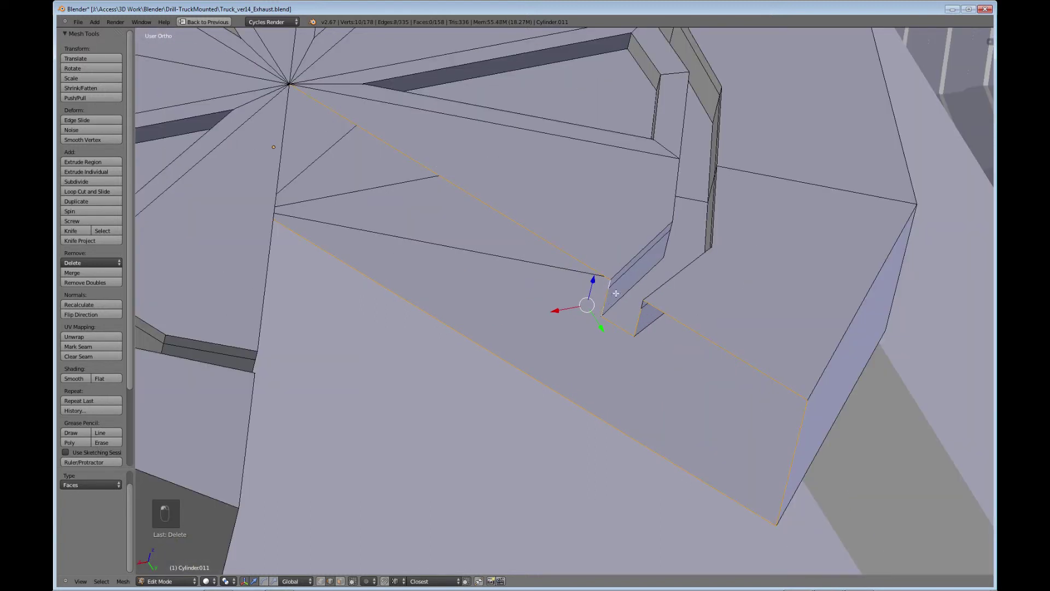
{"action": "key", "text": "f"}
{"action": "scroll", "coordinate": [646, 315], "scroll_direction": "down", "scroll_amount": 3}
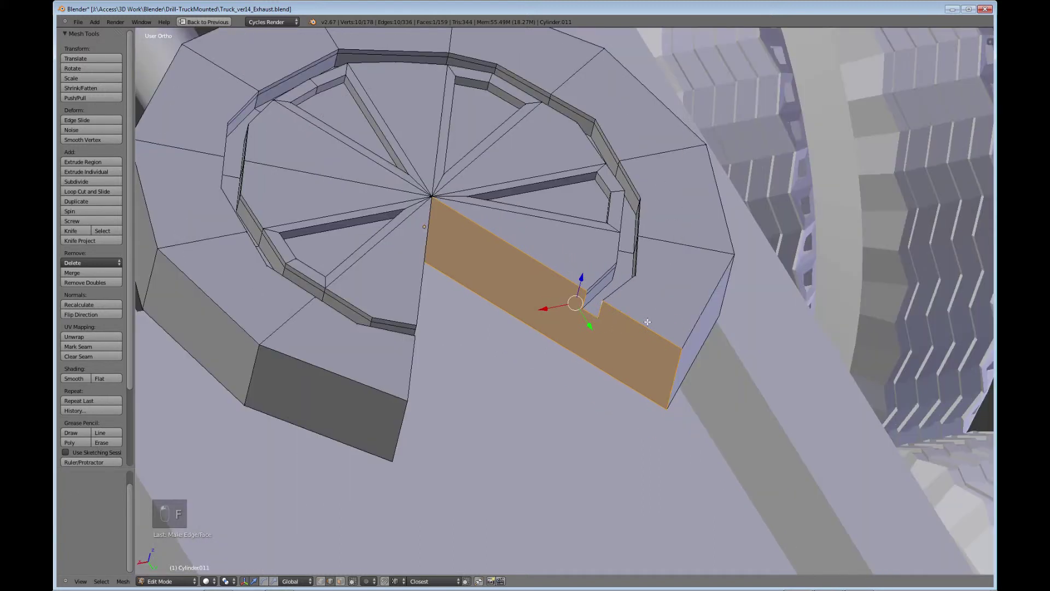
Select the open edges on the other notch side and fill that wall too.
{"action": "middle_click_drag", "start_coordinate": [628, 364], "coordinate": [469, 424]}
{"action": "middle_click_drag", "start_coordinate": [646, 435], "coordinate": [600, 404]}
{"action": "right_click", "coordinate": [585, 385]}
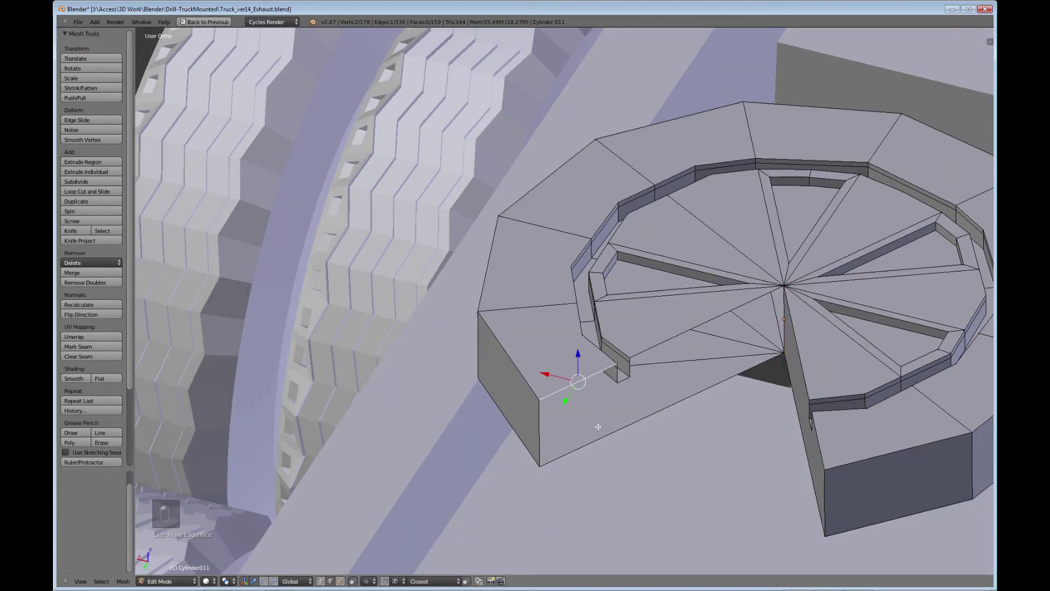
{"action": "right_click", "coordinate": [602, 435], "text": "shift"}
{"action": "right_click", "coordinate": [672, 339], "text": "shift"}
{"action": "scroll", "coordinate": [637, 381], "scroll_direction": "up", "scroll_amount": 4}
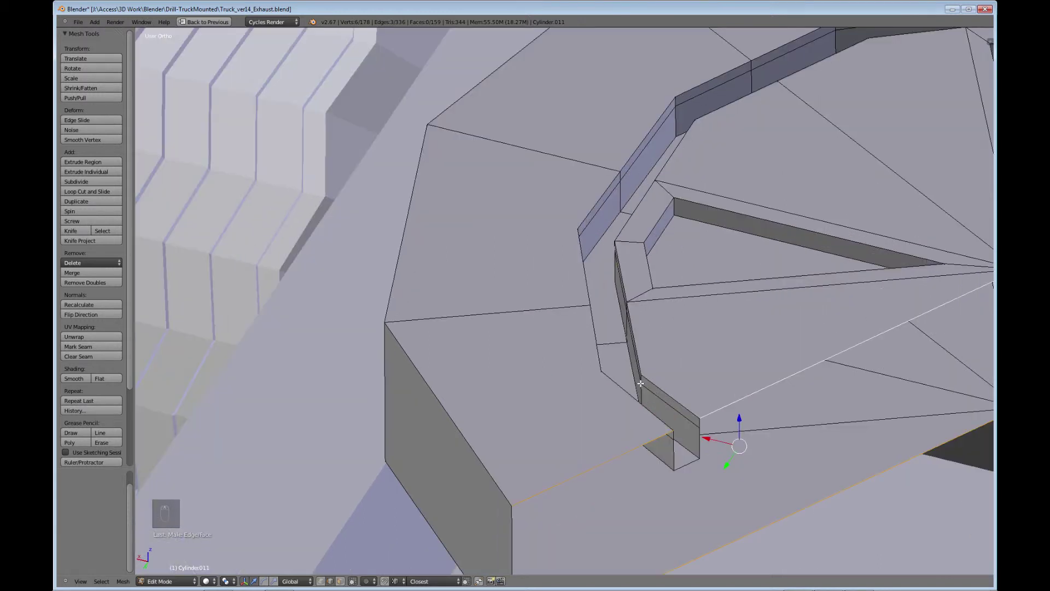
{"action": "right_click", "coordinate": [672, 454], "text": "shift"}
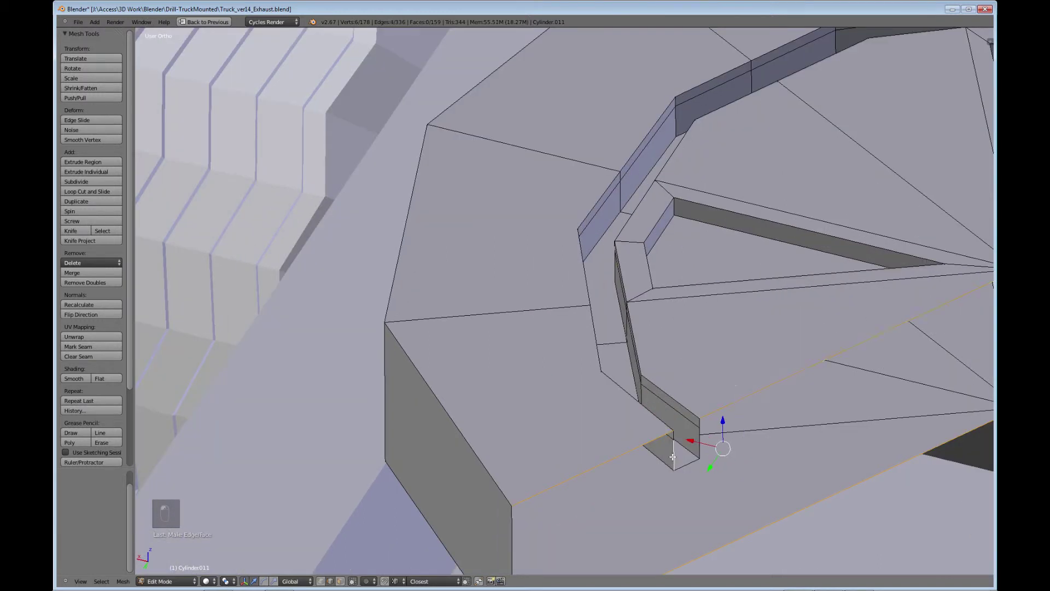
{"action": "right_click", "coordinate": [702, 430], "text": "shift"}
{"action": "right_click", "coordinate": [702, 449], "text": "shift"}
{"action": "key", "text": "f"}
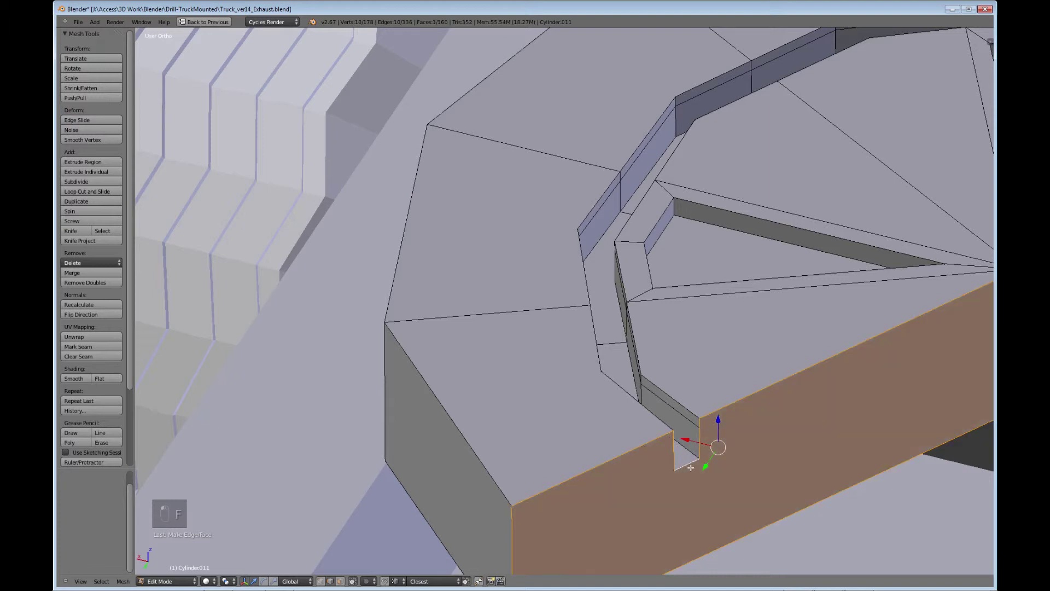
{"action": "scroll", "coordinate": [695, 464], "scroll_direction": "down", "scroll_amount": 4}
Deselect all, return to Object Mode and restore the multi-view layout.
{"action": "key", "text": "a"}
{"action": "middle_click_drag", "start_coordinate": [694, 471], "coordinate": [774, 446]}
{"action": "scroll", "coordinate": [585, 345], "scroll_direction": "up", "scroll_amount": 2}
{"action": "key", "text": "Tab"}
{"action": "scroll", "coordinate": [585, 344], "scroll_direction": "down", "scroll_amount": 5}
{"action": "scroll", "coordinate": [788, 405], "scroll_direction": "up", "scroll_amount": 3}
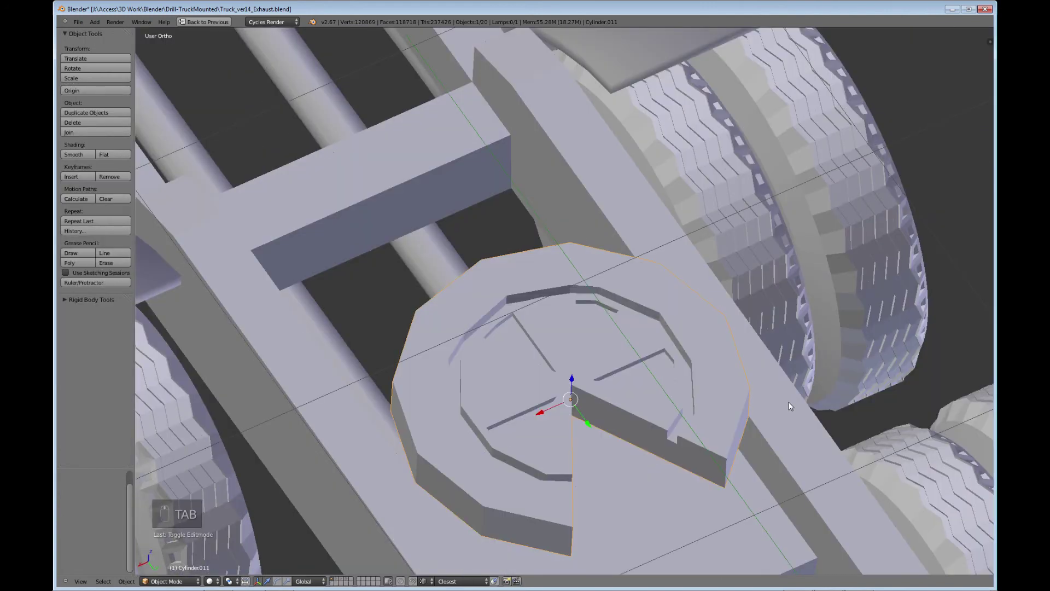
{"action": "key", "text": "ctrl+Up"}
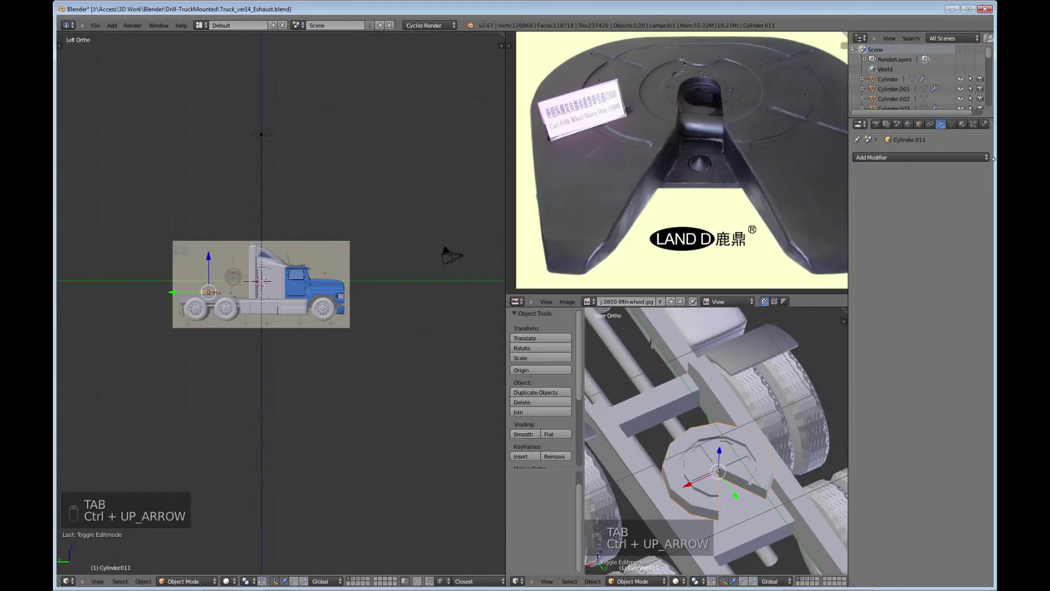
Add a Subdivision Surface modifier with View level 2 and apply Shade Smooth to Cylinder.011.
{"action": "left_click", "coordinate": [879, 157]}
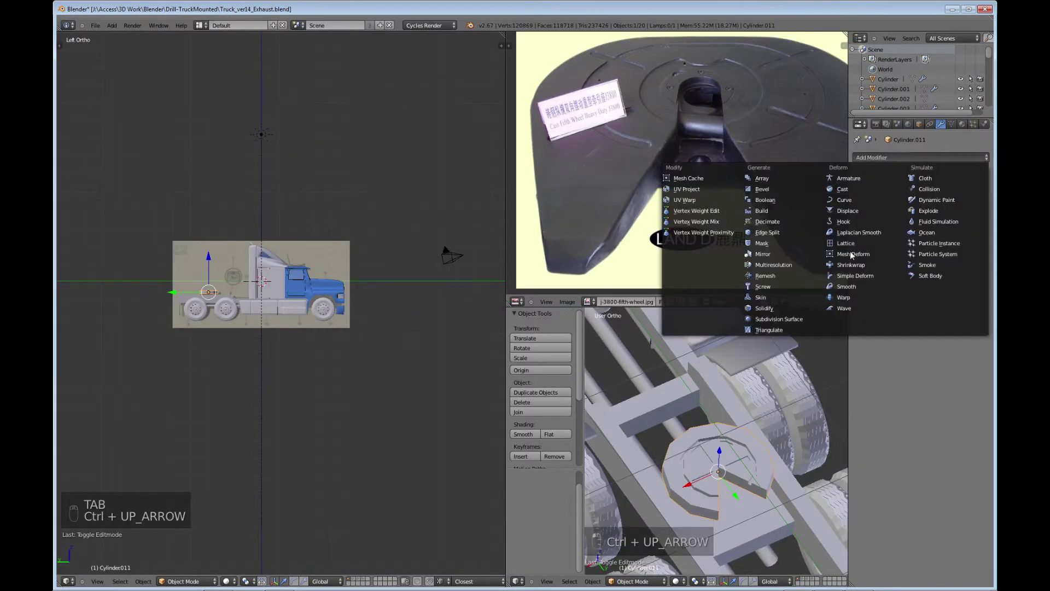
{"action": "left_click", "coordinate": [781, 318]}
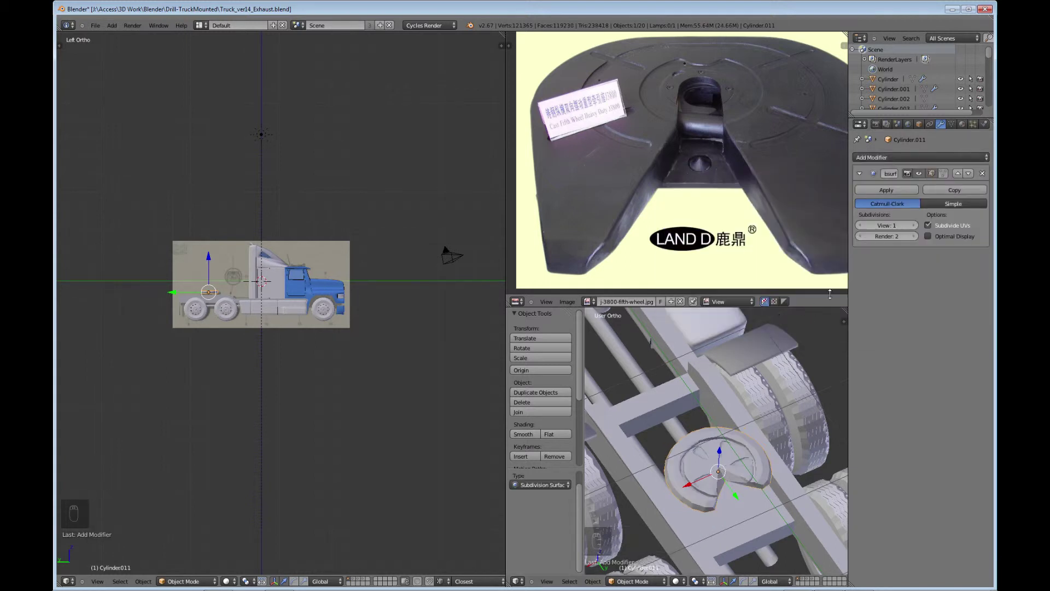
{"action": "left_click", "coordinate": [914, 225]}
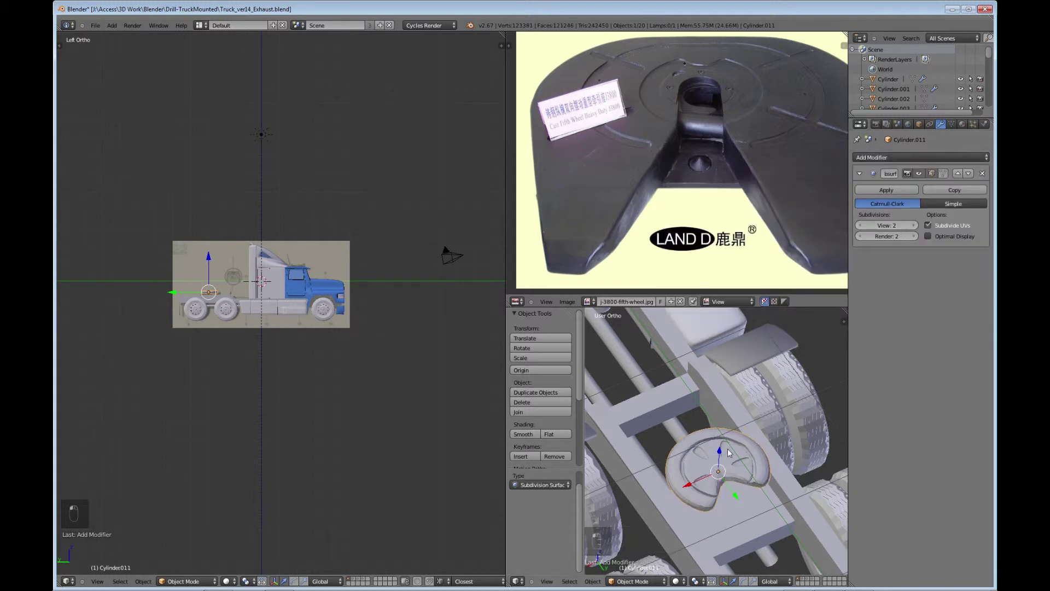
{"action": "key", "text": "ctrl+Up"}
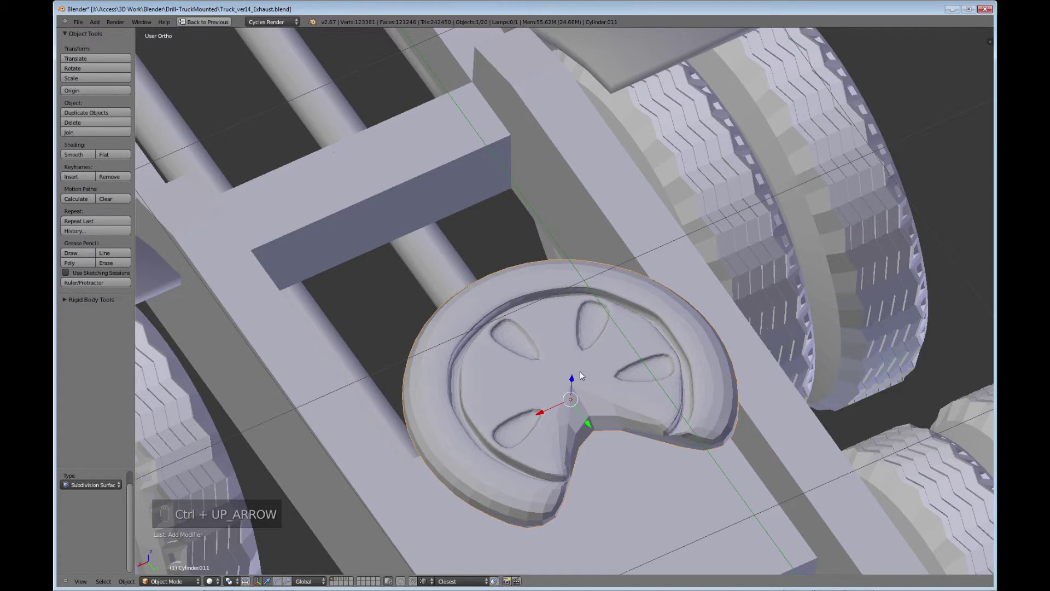
{"action": "left_click", "coordinate": [75, 155]}
{"action": "key", "text": "t"}
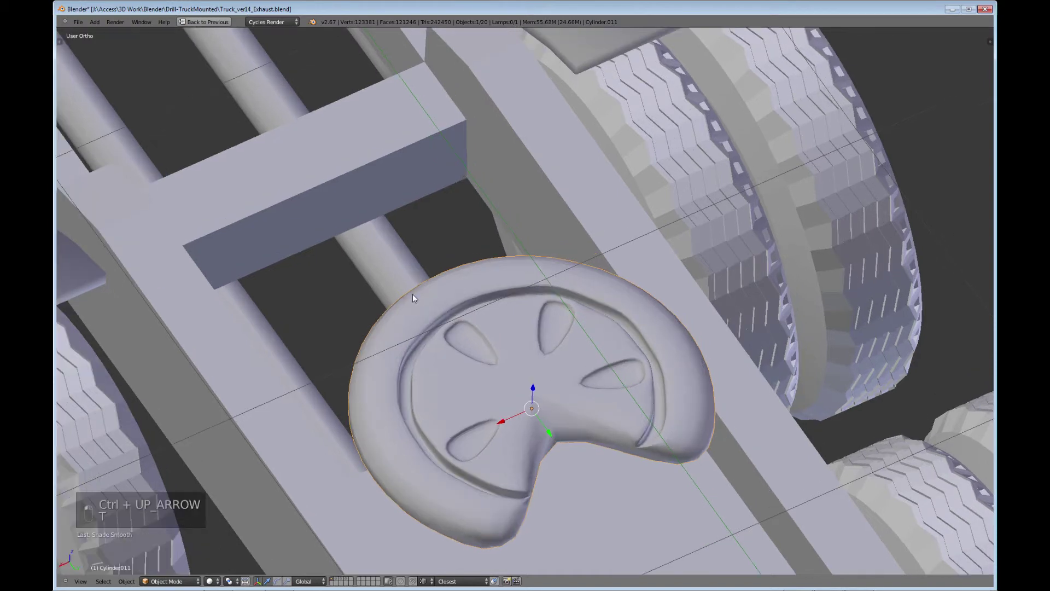
{"action": "key", "text": "Tab"}
{"action": "middle_click_drag", "start_coordinate": [498, 352], "coordinate": [512, 433]}
{"action": "middle_click_drag", "start_coordinate": [533, 481], "coordinate": [604, 477]}
Select both notch tip vertices in top view, try an X scale, then undo it.
{"action": "key", "text": "KP_7"}
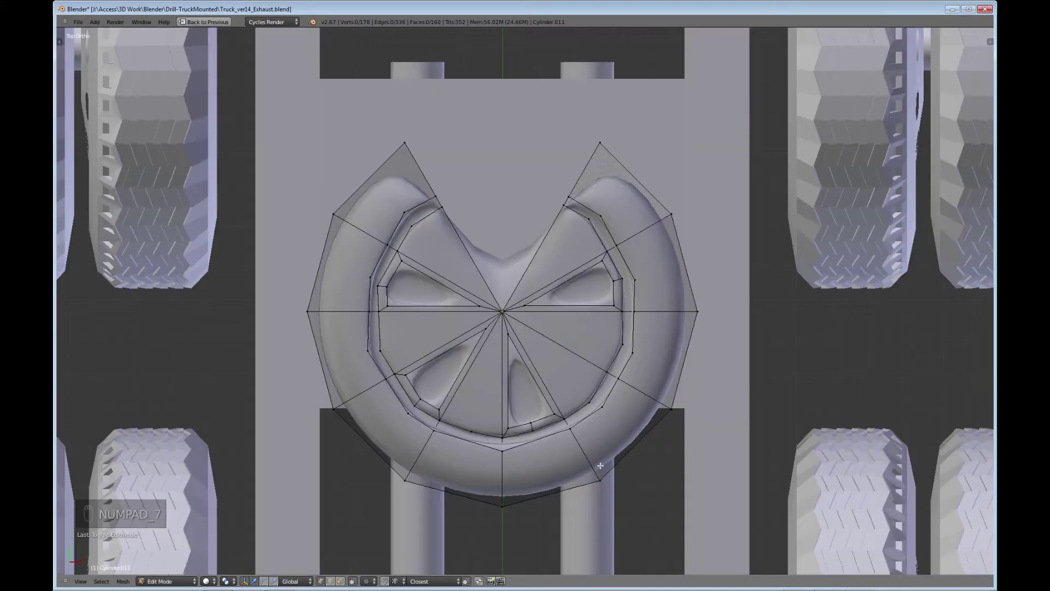
{"action": "scroll", "coordinate": [602, 214], "scroll_direction": "up", "scroll_amount": 2, "text": "shift"}
{"action": "right_click", "coordinate": [602, 214]}
{"action": "key", "text": "b"}
{"action": "key", "text": "b"}
{"action": "left_click_drag", "start_coordinate": [390, 194], "coordinate": [424, 229]}
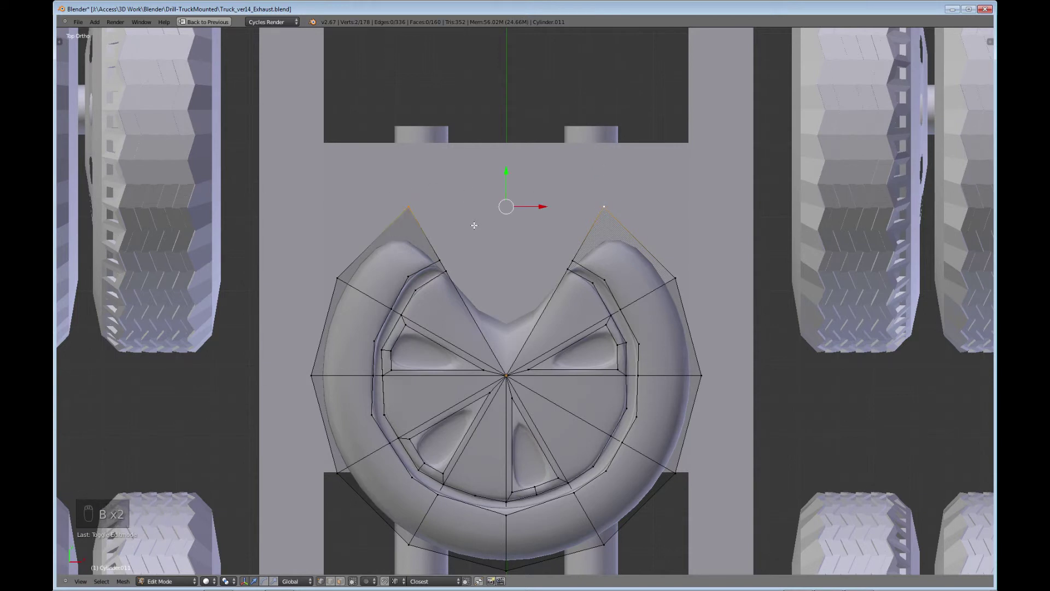
{"action": "key", "text": "s"}
{"action": "key", "text": "x"}
{"action": "left_click", "coordinate": [500, 240]}
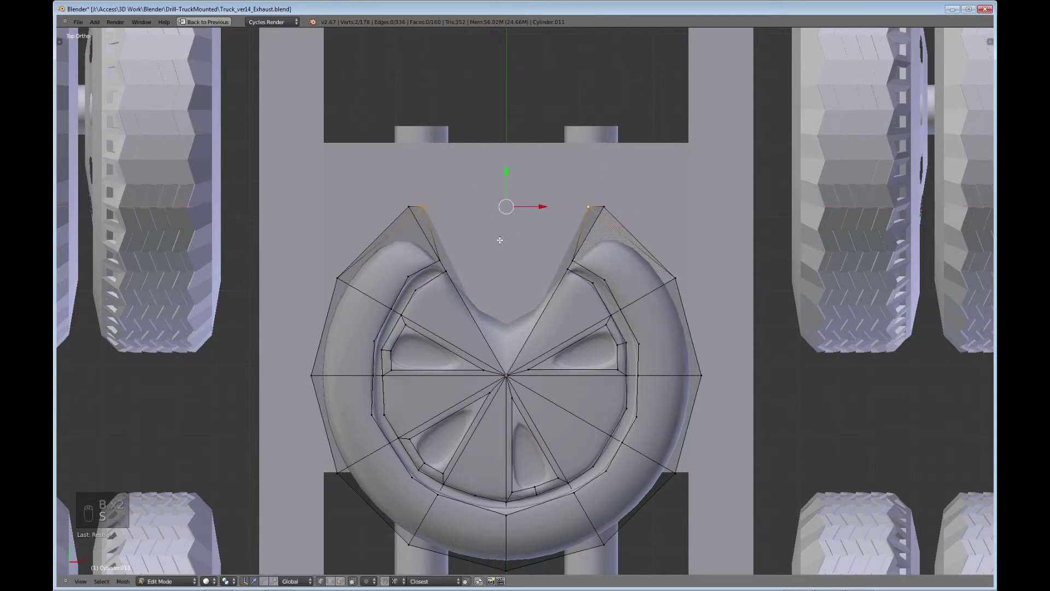
{"action": "key", "text": "ctrl+z"}
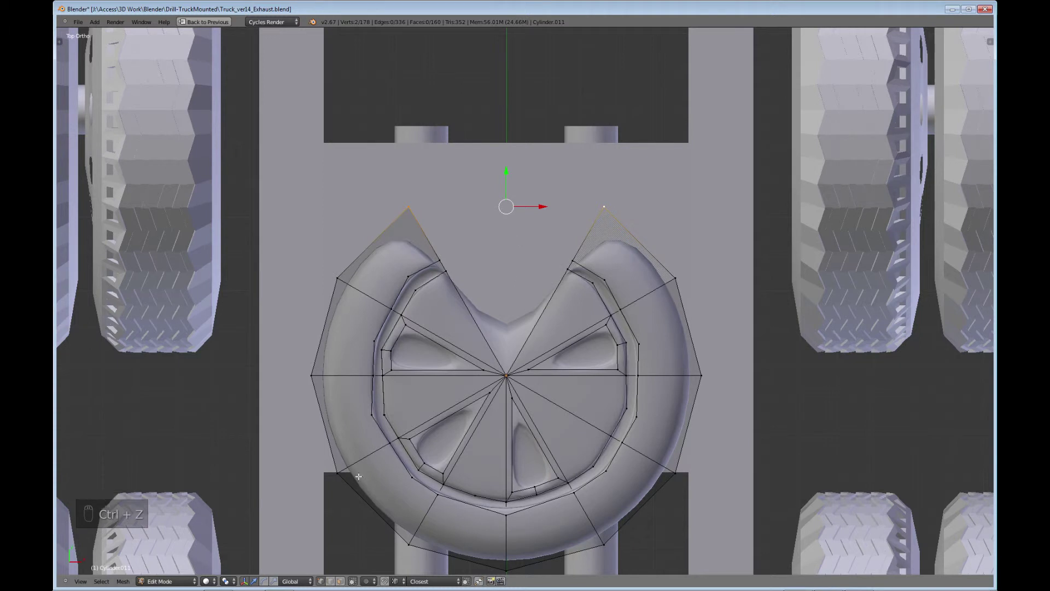
Reselect both tip vertices and scale them closer together along X.
{"action": "right_click", "coordinate": [409, 207]}
{"action": "key", "text": "b"}
{"action": "left_click_drag", "start_coordinate": [378, 178], "coordinate": [635, 224]}
{"action": "key", "text": "s"}
{"action": "key", "text": "x"}
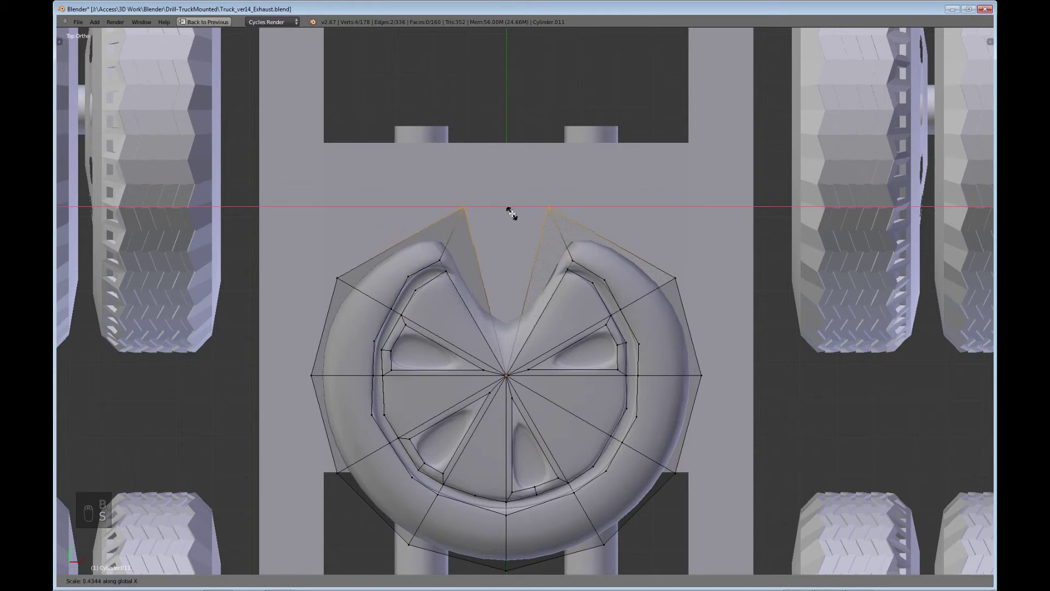
{"action": "left_click", "coordinate": [511, 213]}
Move the tips forward along Y and scale them inward again along X.
{"action": "key", "text": "g"}
{"action": "key", "text": "y"}
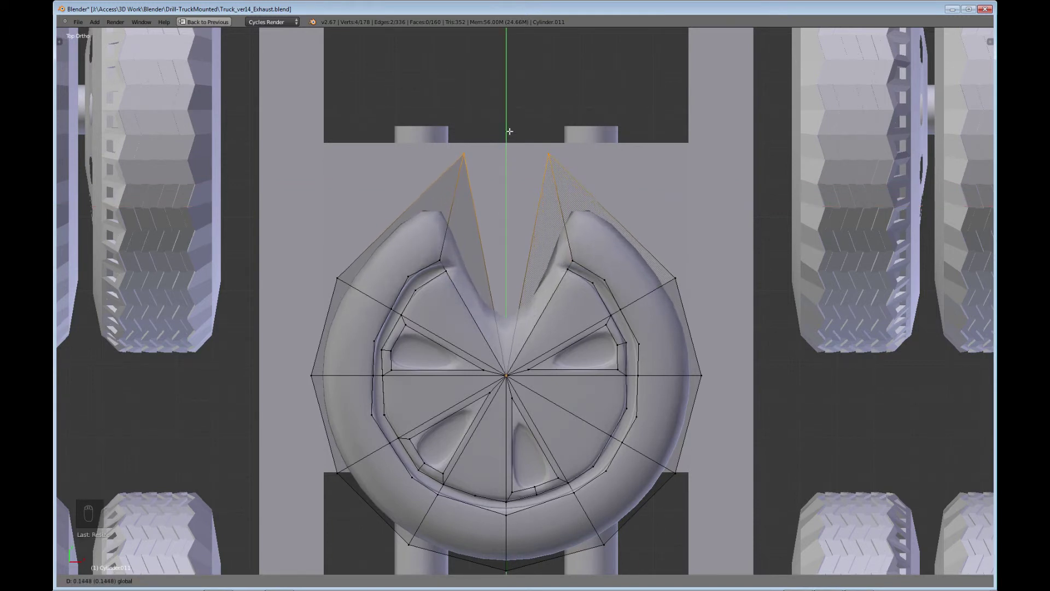
{"action": "left_click", "coordinate": [505, 113]}
{"action": "key", "text": "s"}
{"action": "key", "text": "x"}
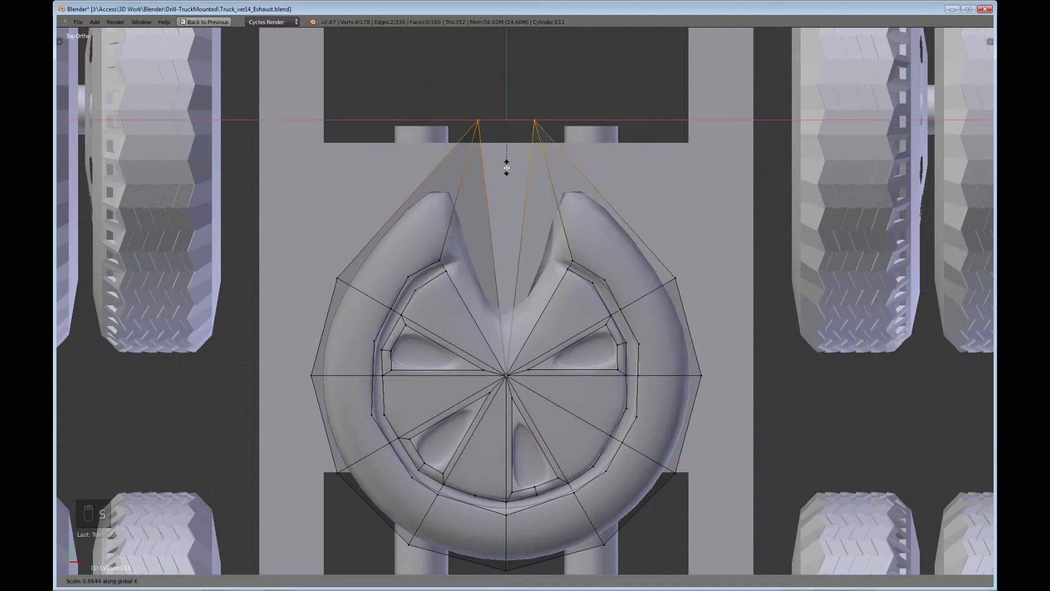
{"action": "left_click", "coordinate": [507, 167]}
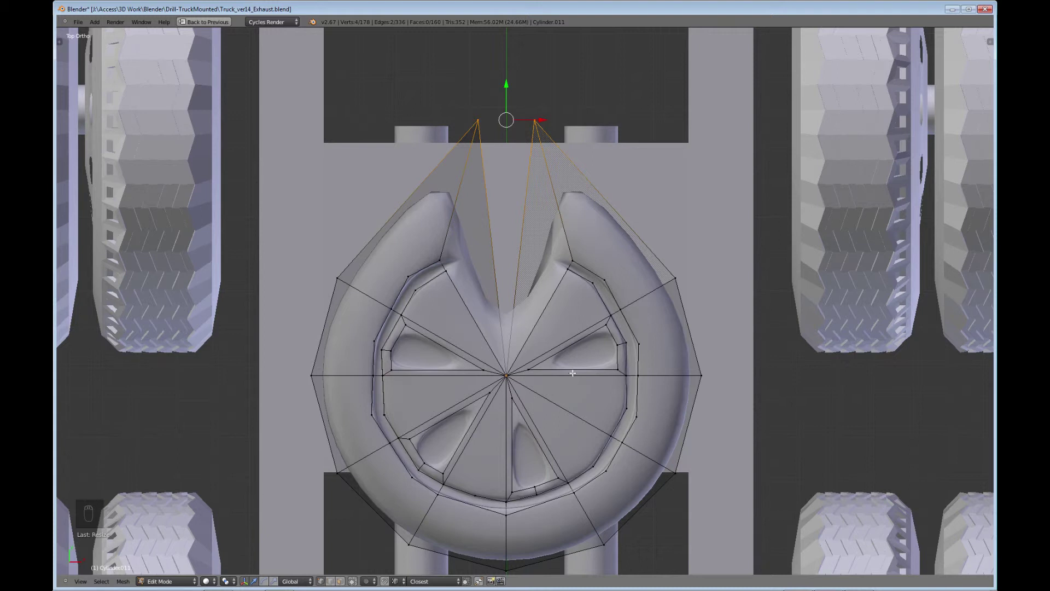
{"action": "scroll", "coordinate": [572, 373], "scroll_direction": "down", "scroll_amount": 1}
{"action": "middle_click_drag", "start_coordinate": [570, 380], "coordinate": [687, 458]}
Insert a loop cut around the disc's side wall.
{"action": "scroll", "coordinate": [578, 358], "scroll_direction": "up", "scroll_amount": 4}
{"action": "key", "text": "ctrl+r"}
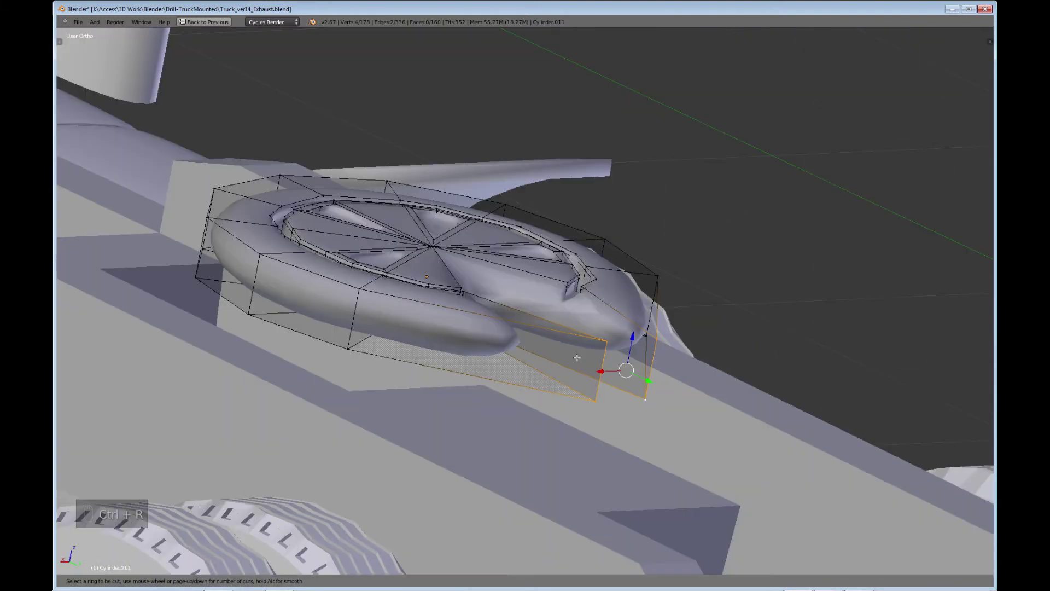
{"action": "left_click", "coordinate": [590, 382]}
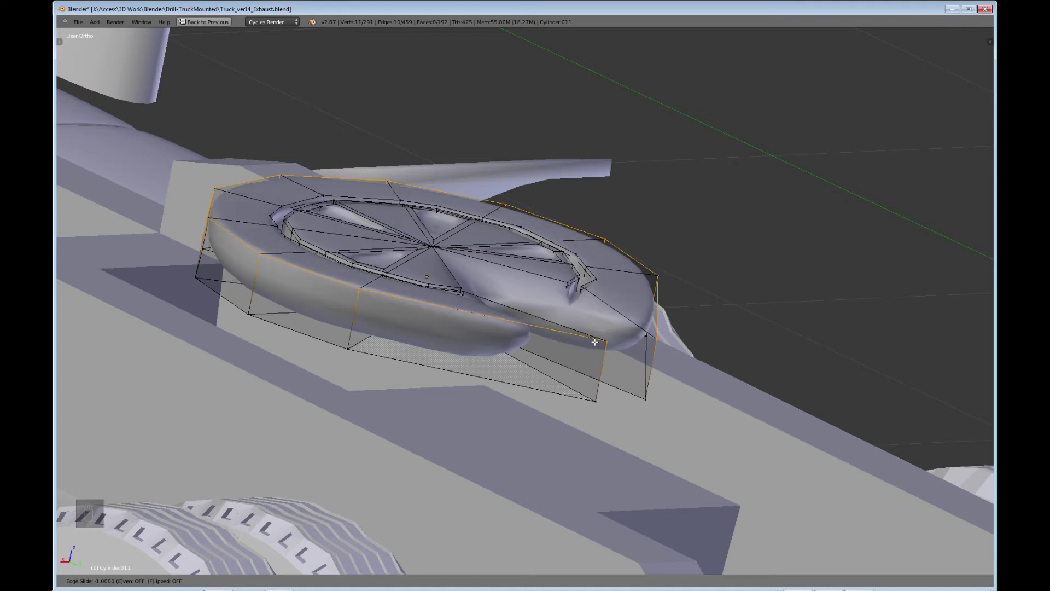
{"action": "left_click", "coordinate": [599, 377]}
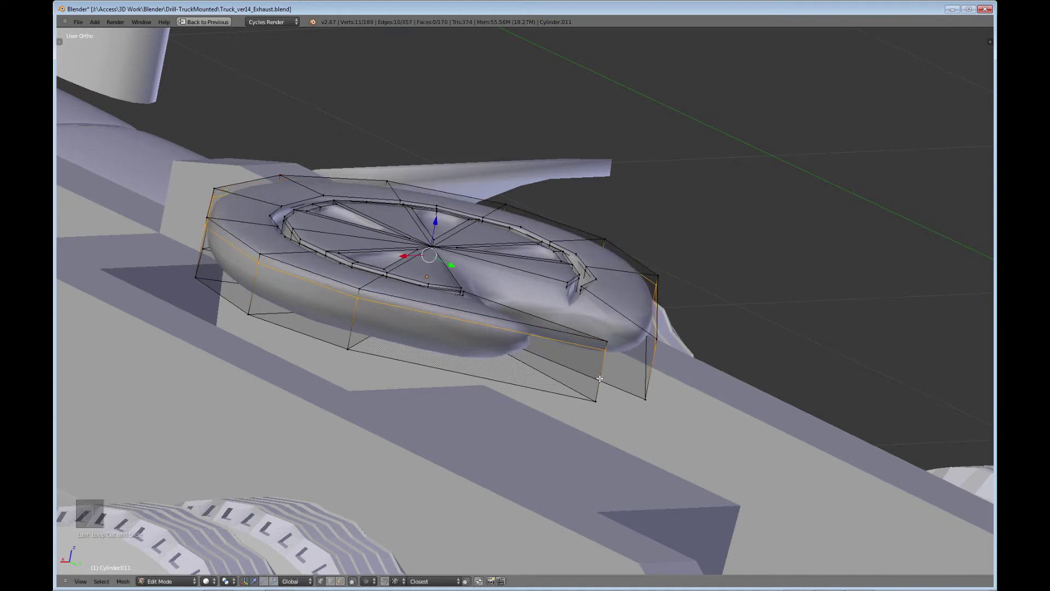
{"action": "key", "text": "ctrl+e"}
{"action": "key", "text": "Escape"}
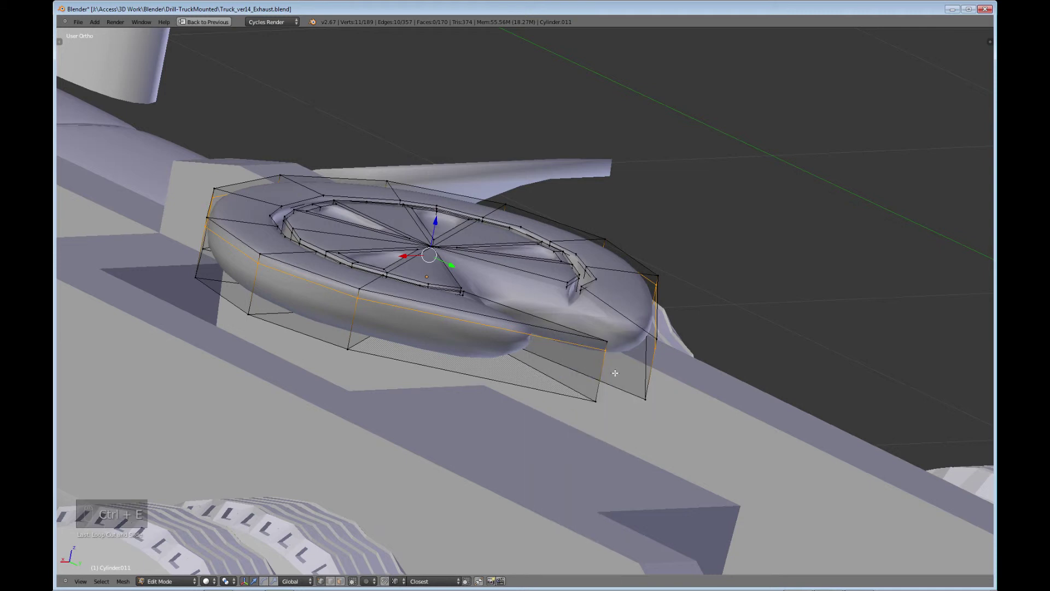
Add another loop cut, sliding it down near the bottom of the rim.
{"action": "key", "text": "ctrl+r"}
{"action": "left_click", "coordinate": [592, 378]}
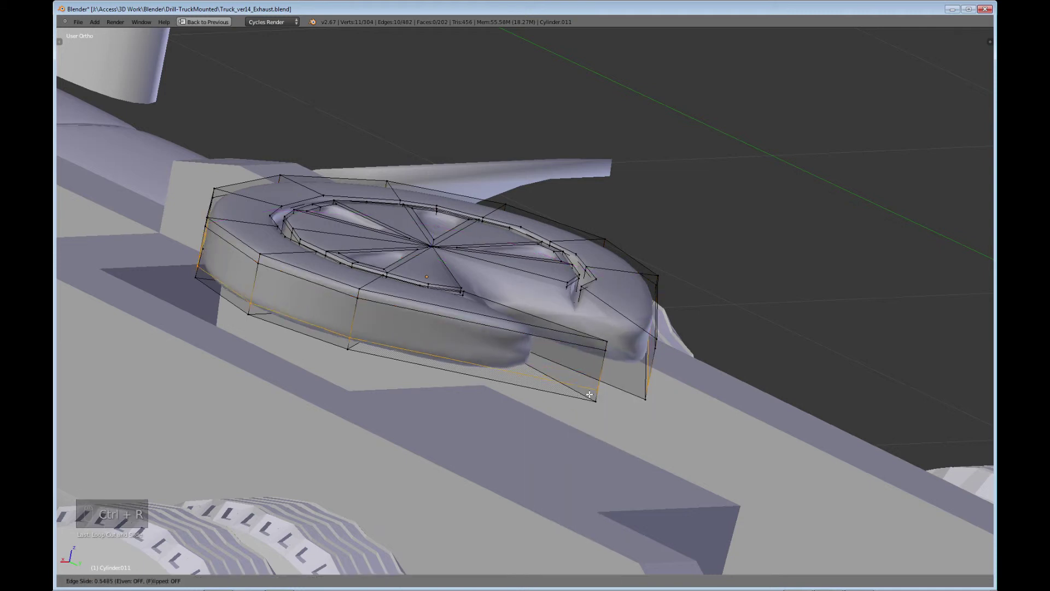
{"action": "left_click", "coordinate": [591, 397]}
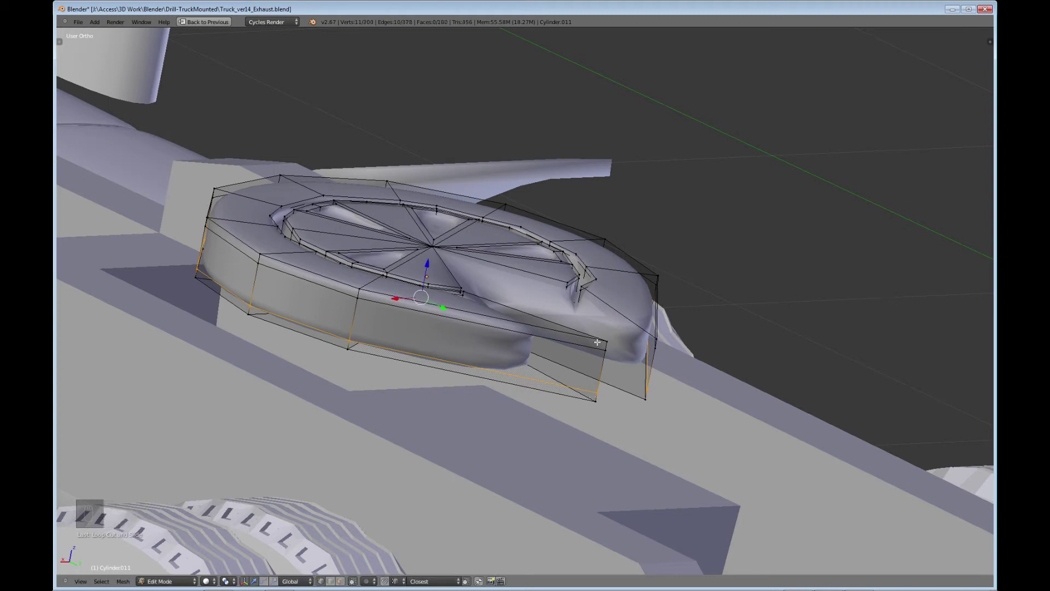
{"action": "scroll", "coordinate": [610, 316], "scroll_direction": "down", "scroll_amount": 2}
{"action": "middle_click_drag", "start_coordinate": [610, 315], "coordinate": [504, 399]}
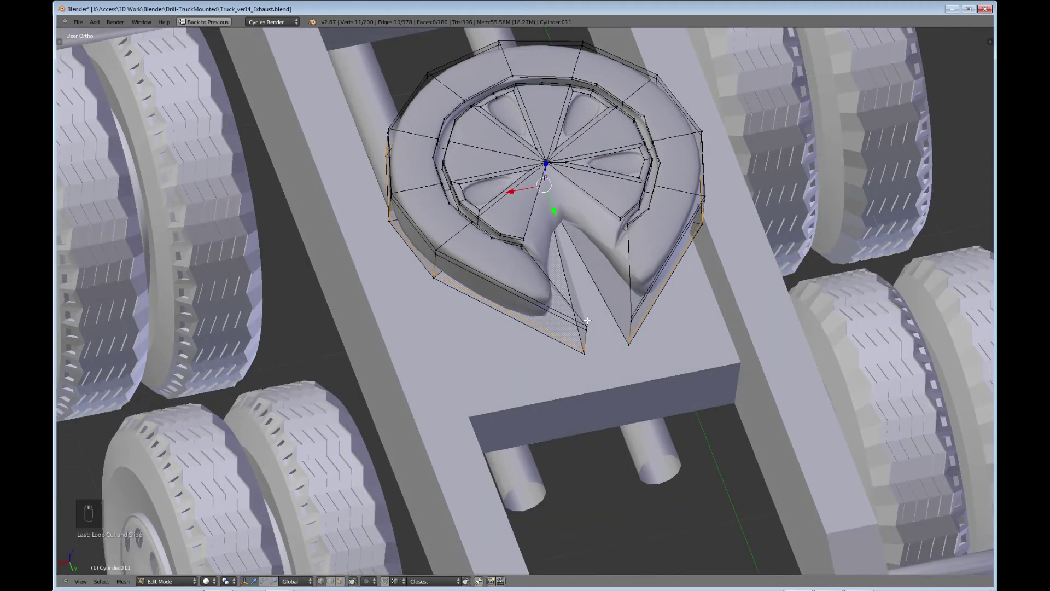
{"action": "mouse_move", "coordinate": [587, 320]}
{"action": "middle_mouse_down"}
{"action": "mouse_move", "coordinate": [567, 403]}
{"action": "mouse_move", "coordinate": [592, 306]}
{"action": "middle_mouse_up"}
{"action": "middle_click_drag", "start_coordinate": [630, 235], "coordinate": [578, 357], "text": "shift"}
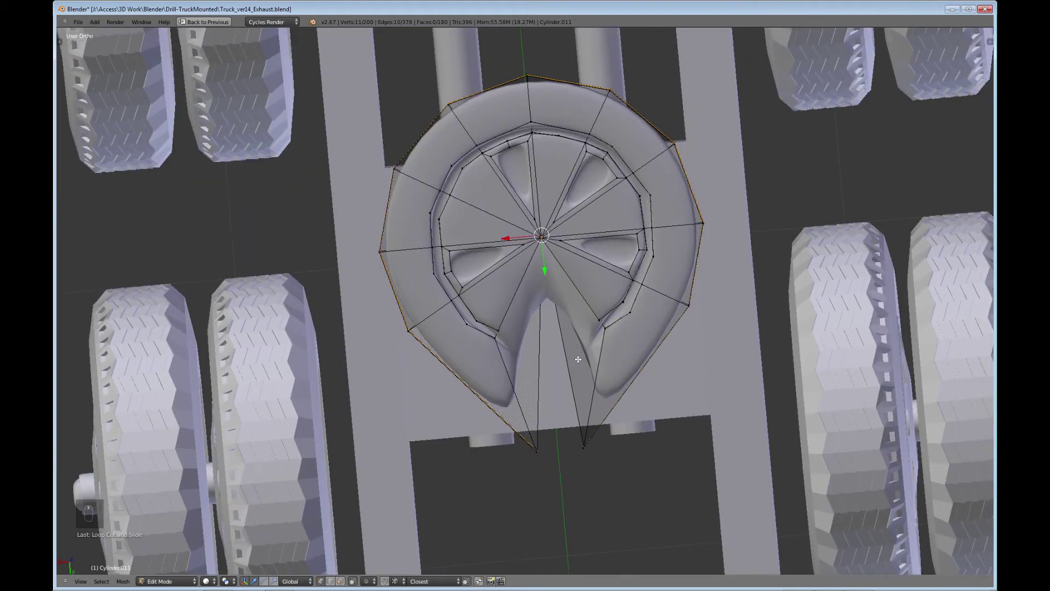
{"action": "middle_click_drag", "start_coordinate": [515, 405], "coordinate": [579, 410]}
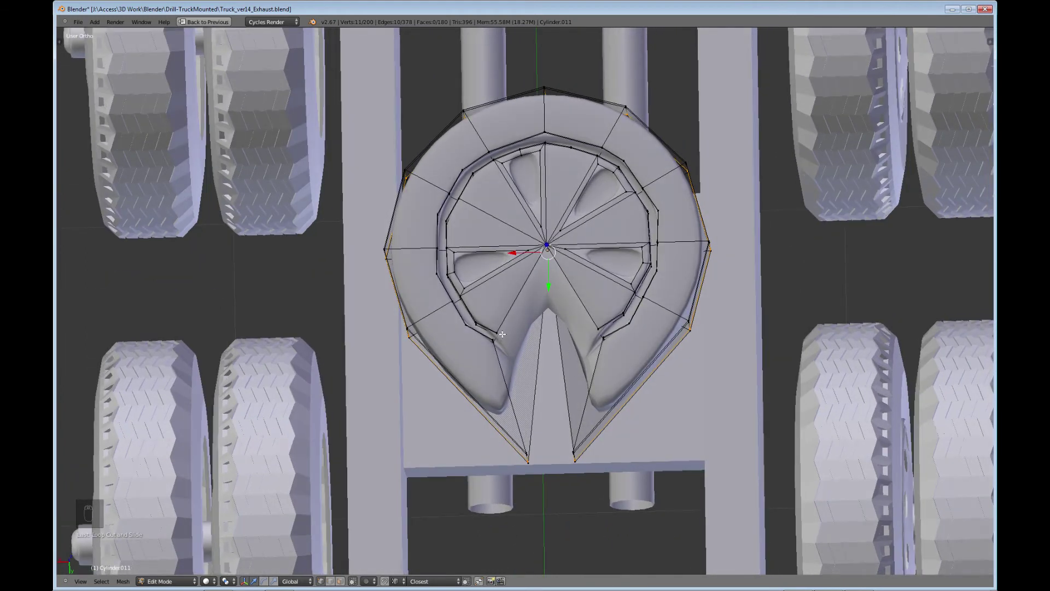
In top wireframe view, disable limit-to-visible and select both notch vertex clusters.
{"action": "key", "text": "KP_7"}
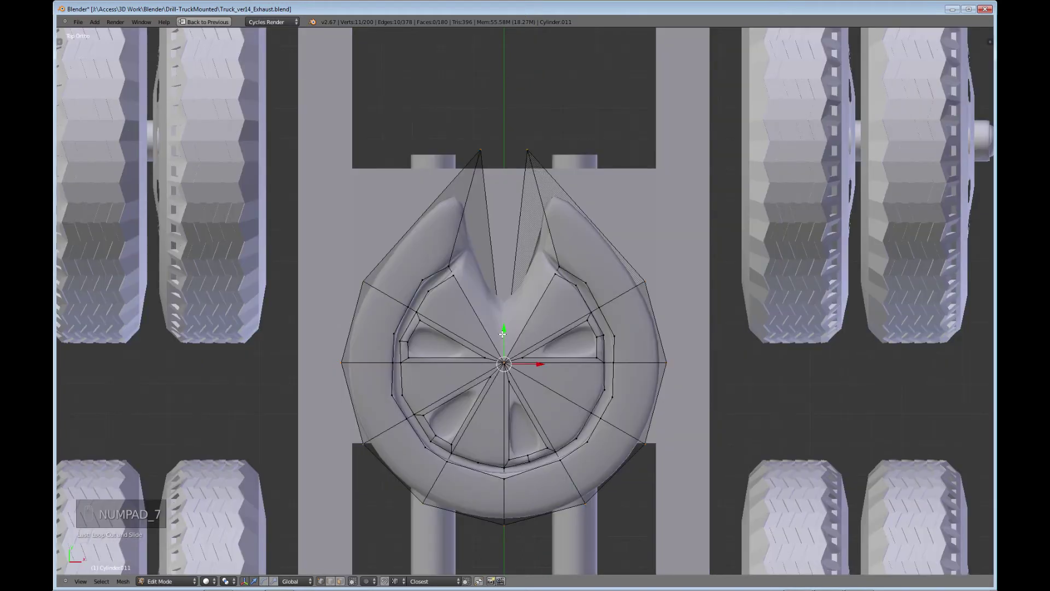
{"action": "key", "text": "z"}
{"action": "key", "text": "z"}
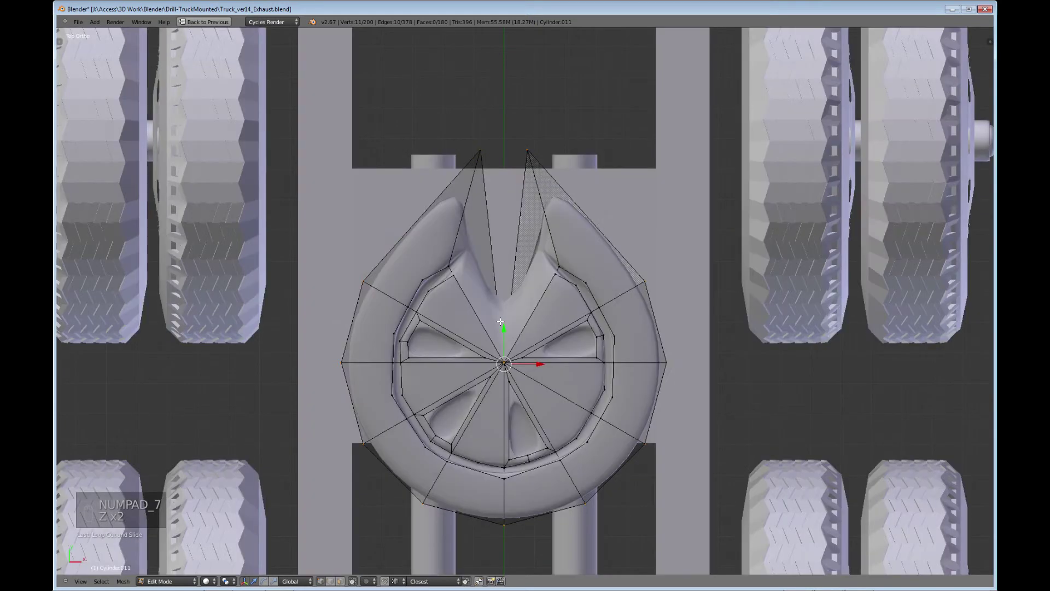
{"action": "left_click", "coordinate": [353, 581]}
{"action": "middle_click_drag", "start_coordinate": [535, 288], "coordinate": [505, 356], "text": "shift"}
{"action": "right_click", "coordinate": [524, 342]}
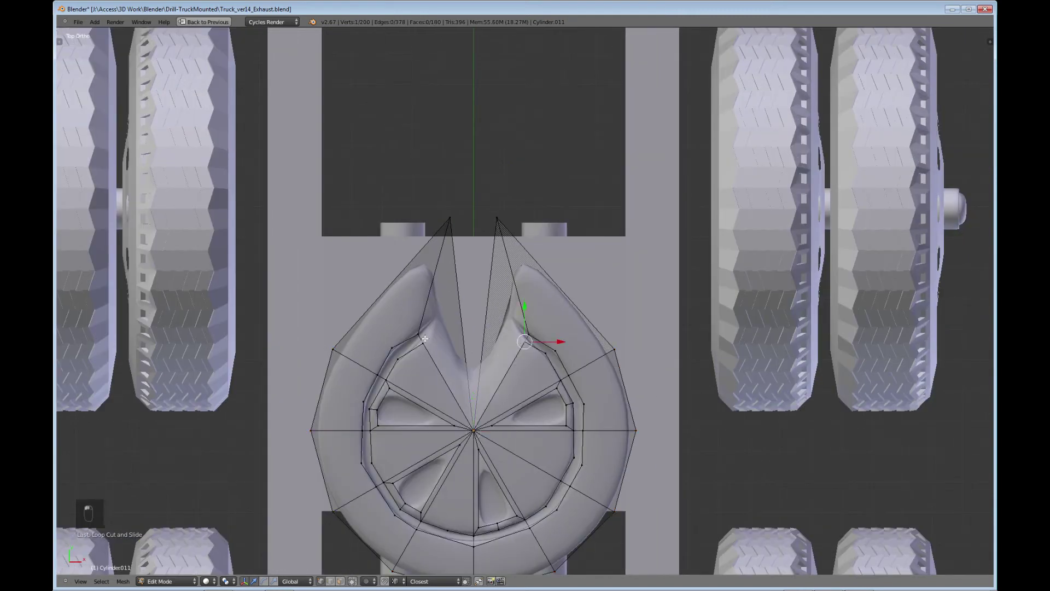
{"action": "key", "text": "c"}
{"action": "left_click", "coordinate": [427, 337]}
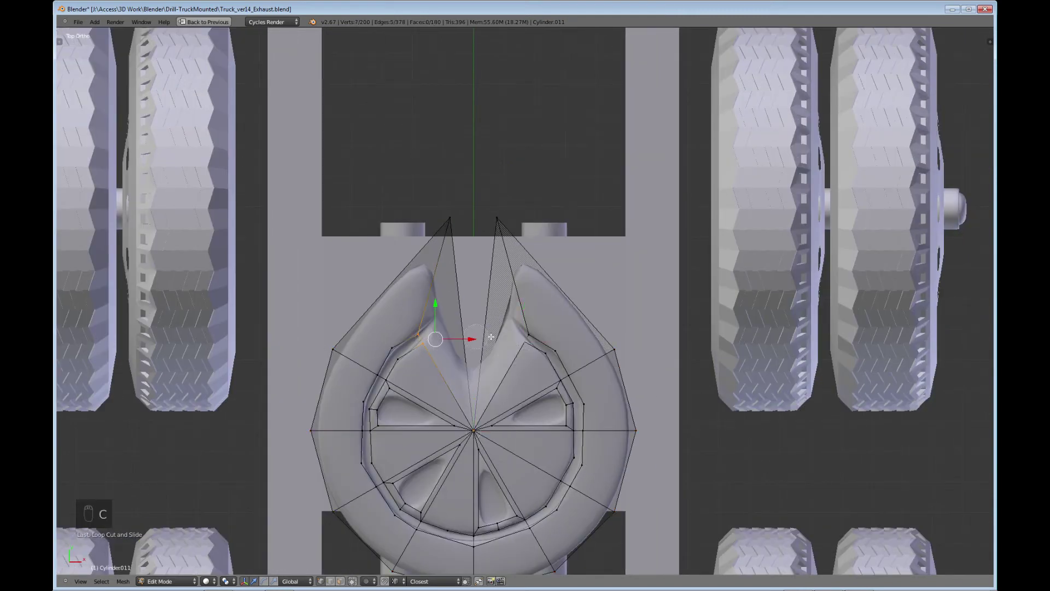
{"action": "left_click_drag", "start_coordinate": [526, 331], "coordinate": [520, 342]}
{"action": "right_click", "coordinate": [525, 343]}
Scale the notch vertices to 0.3098 along X to narrow the slot.
{"action": "key", "text": "s"}
{"action": "key", "text": "x"}
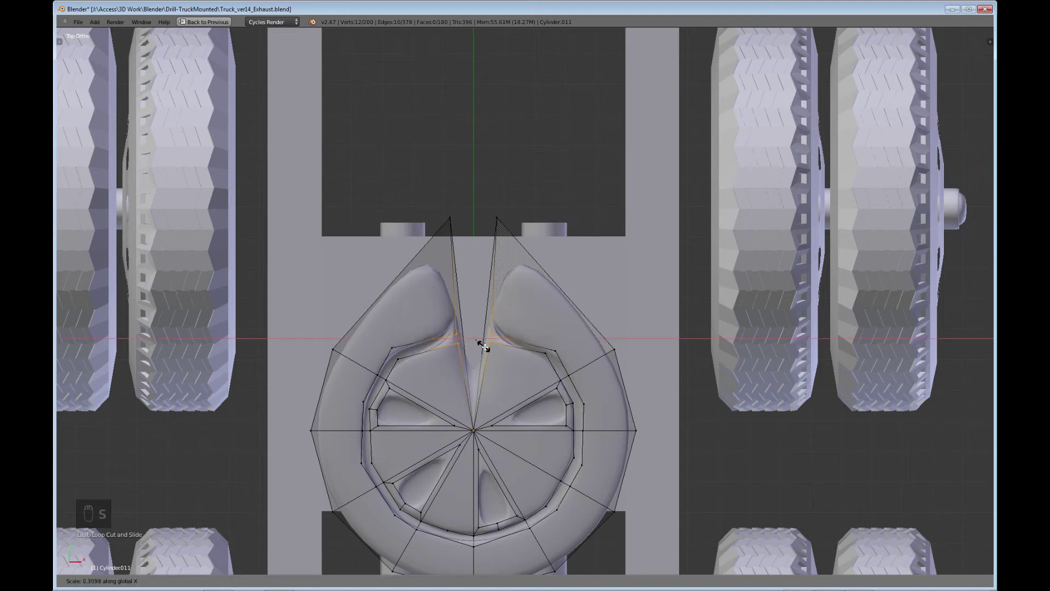
{"action": "left_click", "coordinate": [488, 349]}
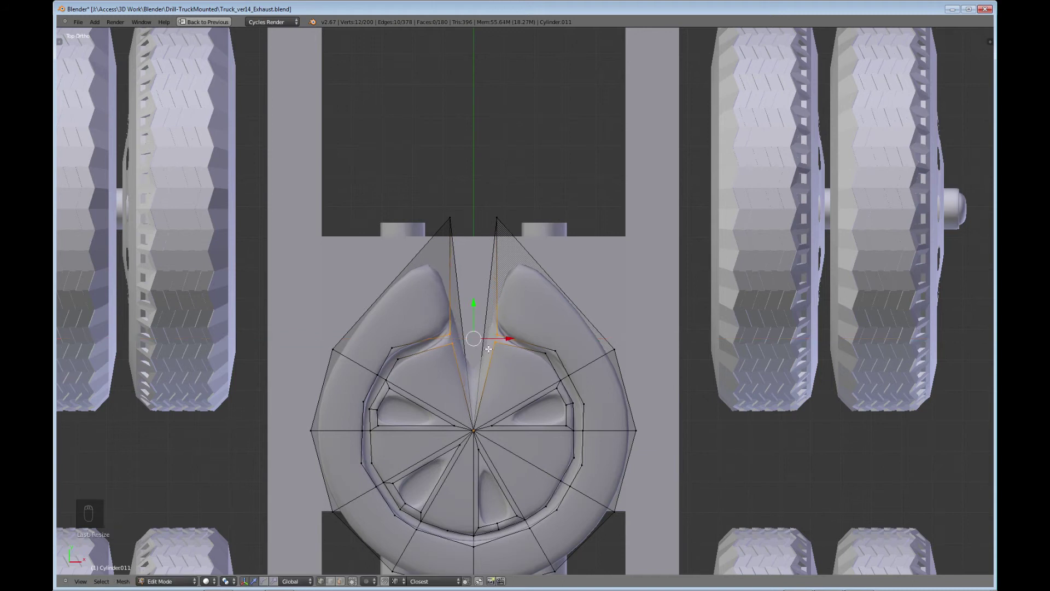
{"action": "scroll", "coordinate": [442, 428], "scroll_direction": "down", "scroll_amount": 3}
Return to Object Mode and maximize the 3D view around the hitch disc.
{"action": "middle_click_drag", "start_coordinate": [442, 428], "coordinate": [402, 425]}
{"action": "key", "text": "Tab"}
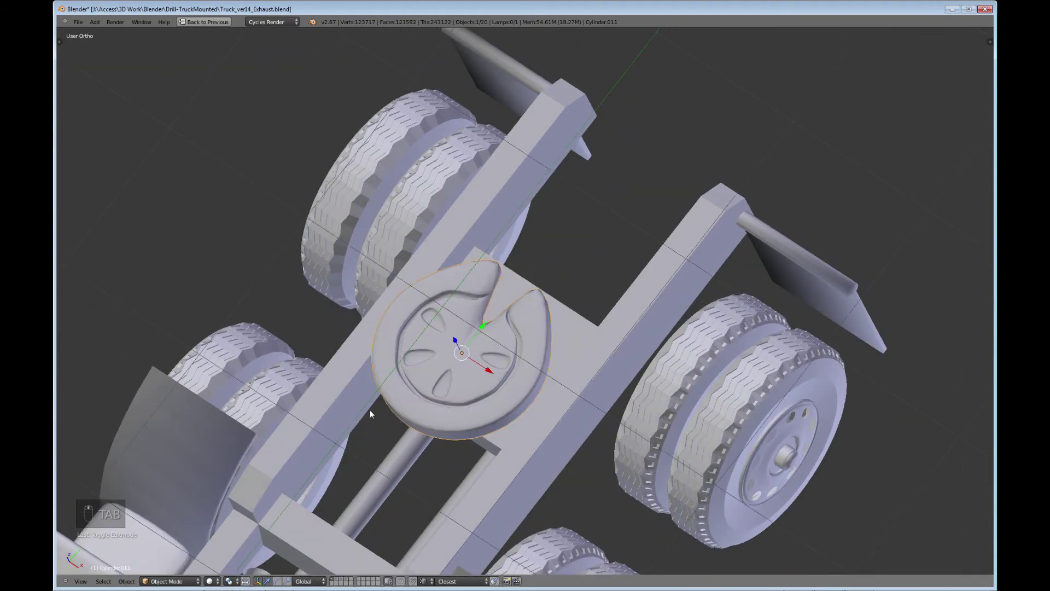
{"action": "scroll", "coordinate": [315, 357], "scroll_direction": "up", "scroll_amount": 3}
{"action": "middle_click_drag", "start_coordinate": [315, 357], "coordinate": [597, 289]}
{"action": "key", "text": "ctrl+Up"}
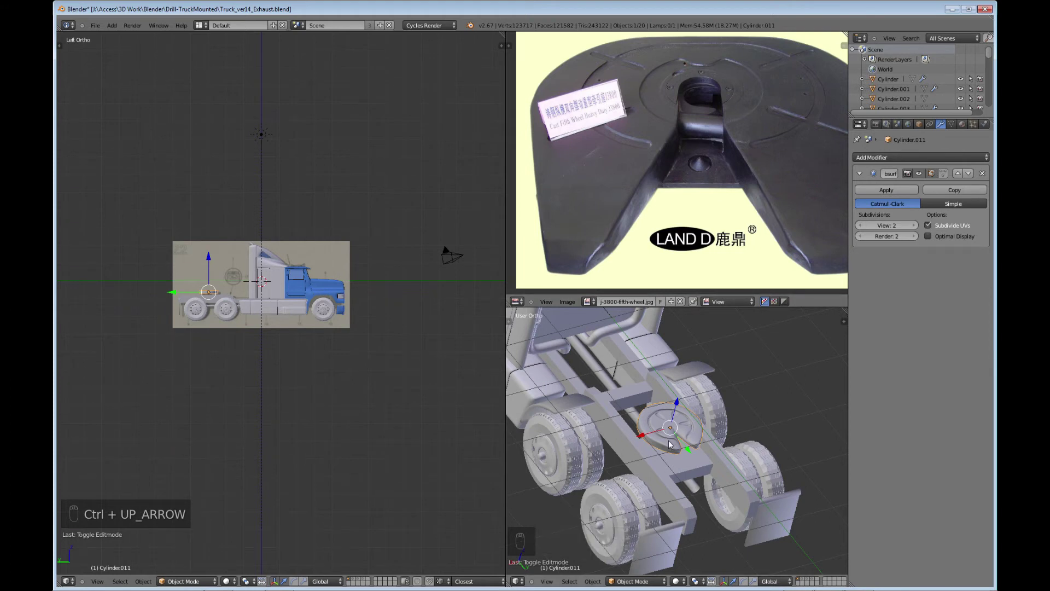
{"action": "key", "text": "ctrl+Up"}
{"action": "middle_click_drag", "start_coordinate": [665, 349], "coordinate": [458, 415]}
In side view, tilt the disc a few degrees and lower it along Z.
{"action": "key", "text": "KP_3"}
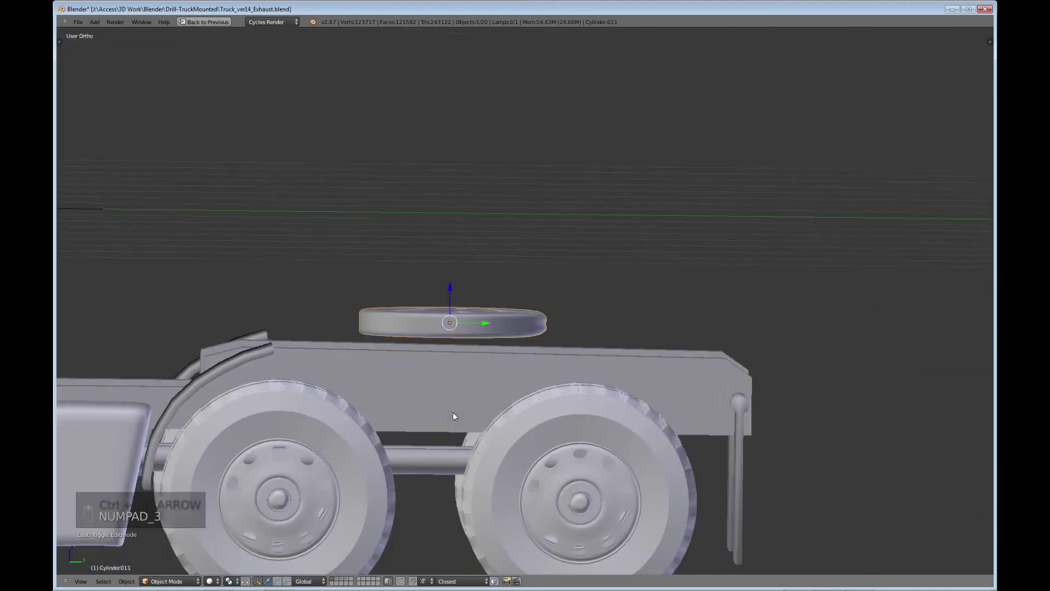
{"action": "key", "text": "r"}
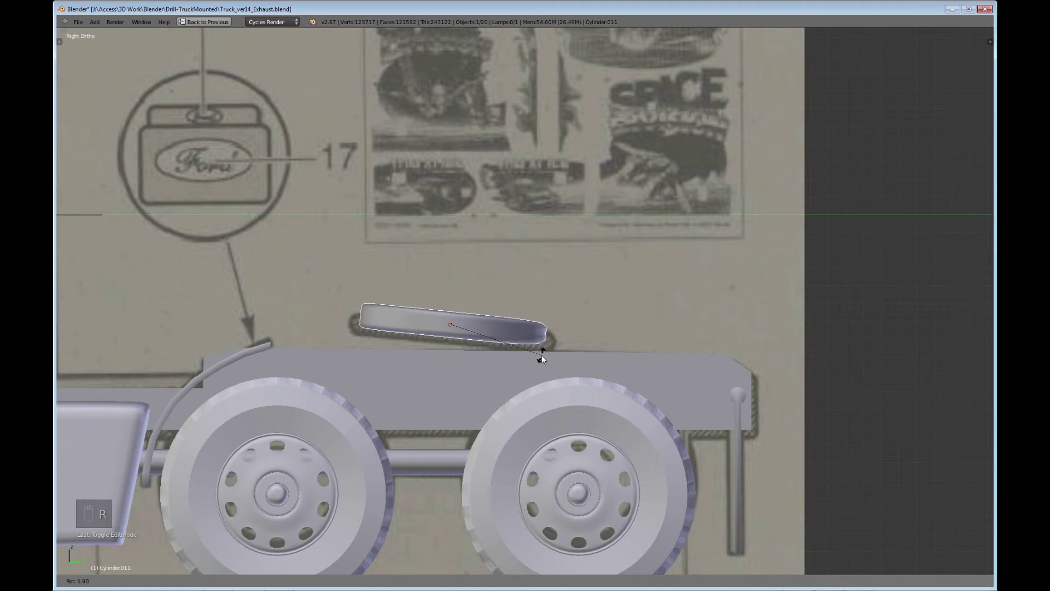
{"action": "left_click", "coordinate": [542, 357]}
{"action": "key", "text": "g"}
{"action": "key", "text": "z"}
{"action": "left_click", "coordinate": [448, 298]}
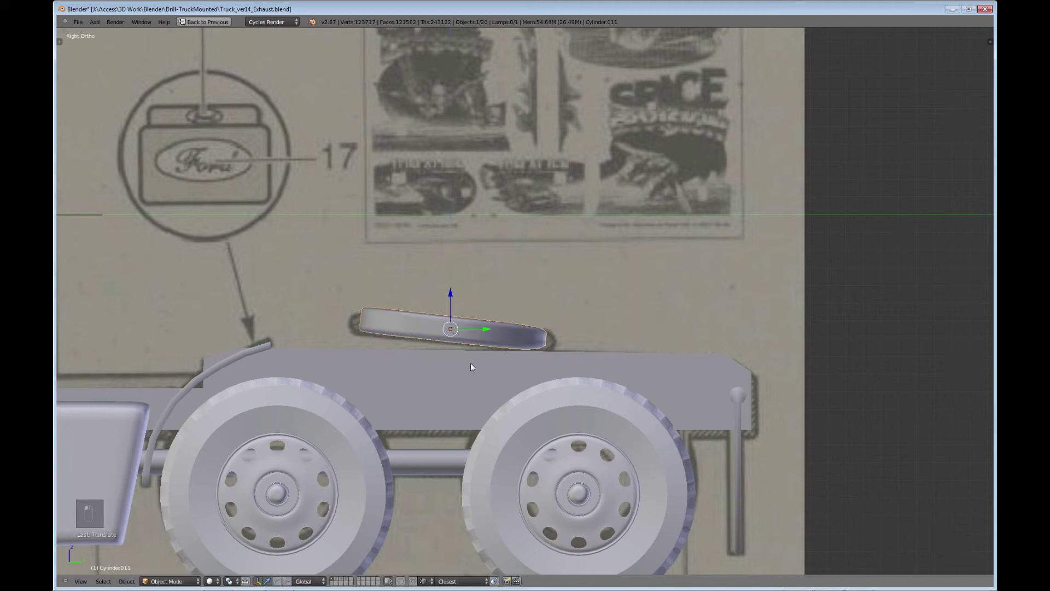
Lower the disc slightly further along Z so it sits on the chassis deck.
{"action": "scroll", "coordinate": [475, 361], "scroll_direction": "down", "scroll_amount": 3}
{"action": "middle_click_drag", "start_coordinate": [478, 367], "coordinate": [486, 408]}
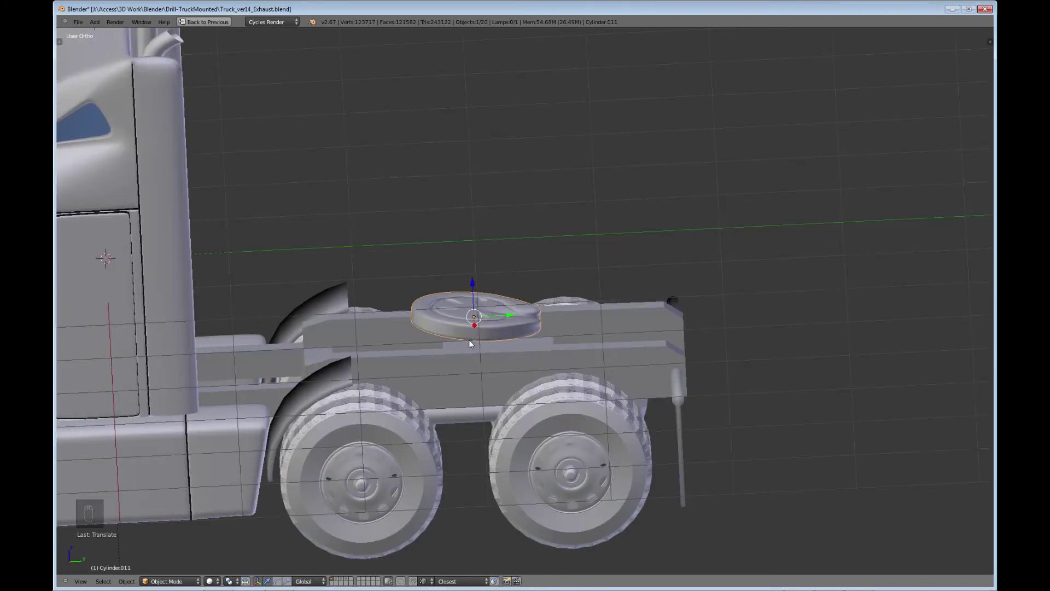
{"action": "key", "text": "KP_3"}
{"action": "key", "text": "g"}
{"action": "key", "text": "z"}
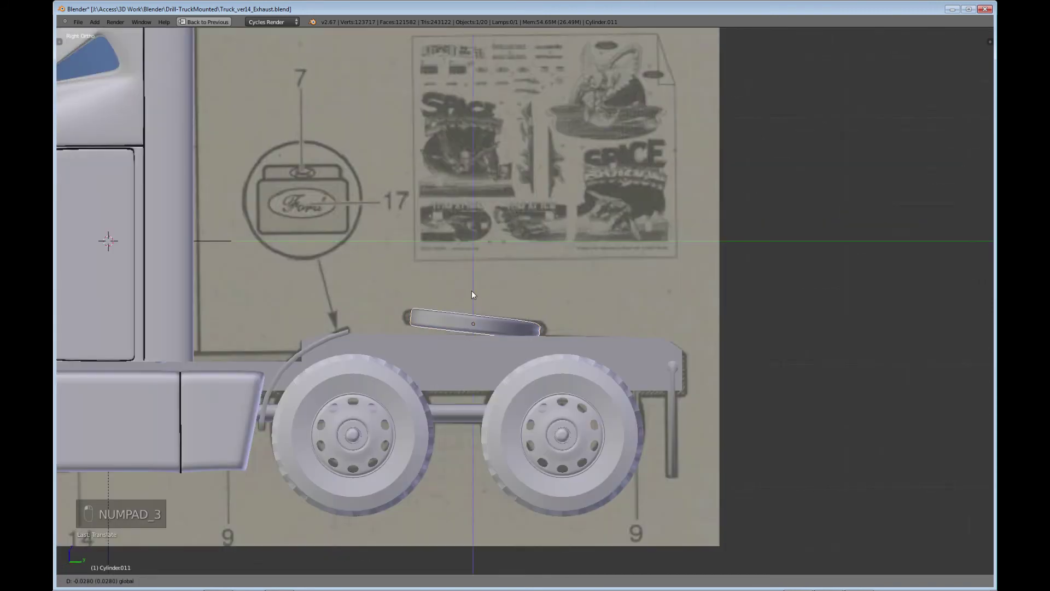
{"action": "left_click", "coordinate": [471, 292]}
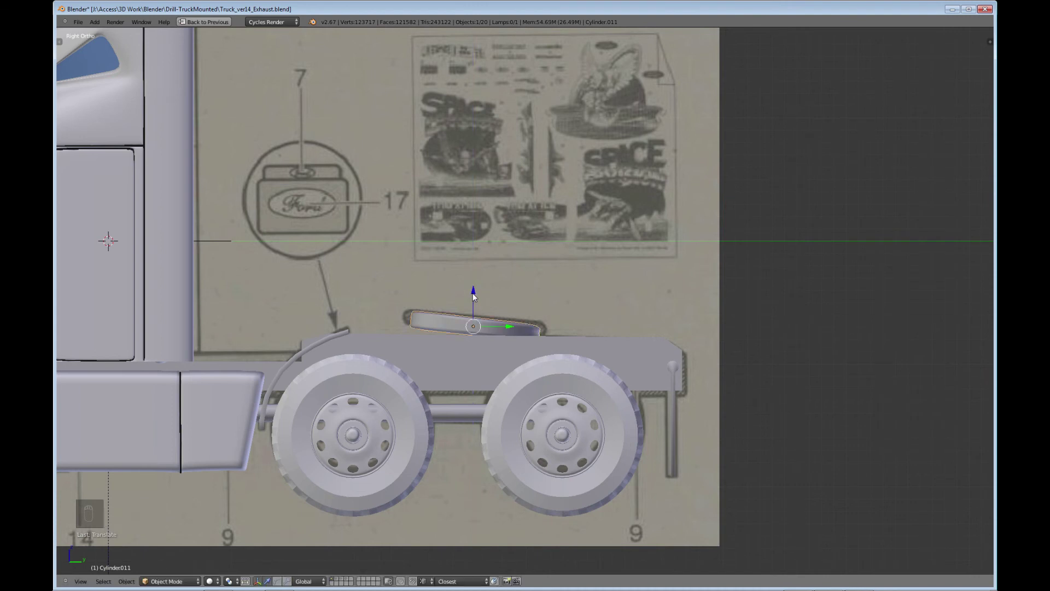
{"action": "middle_click_drag", "start_coordinate": [616, 348], "coordinate": [596, 445]}
{"action": "middle_click_drag", "start_coordinate": [584, 394], "coordinate": [588, 422]}
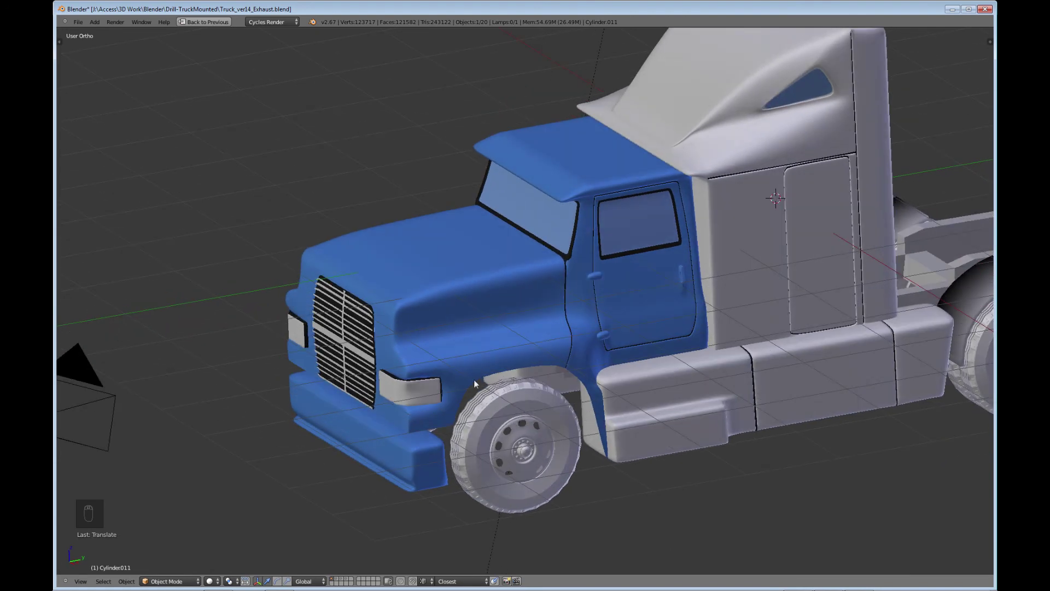
{"action": "middle_click_drag", "start_coordinate": [610, 418], "coordinate": [426, 380]}
{"action": "scroll", "coordinate": [396, 311], "scroll_direction": "down", "scroll_amount": 5}
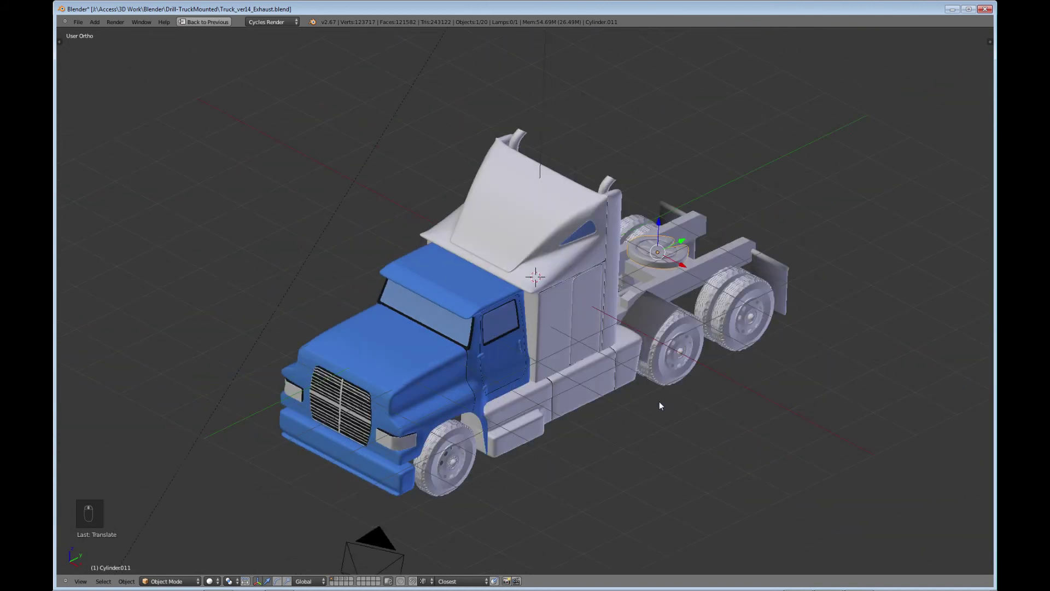
{"action": "middle_click_drag", "start_coordinate": [660, 405], "coordinate": [597, 387]}
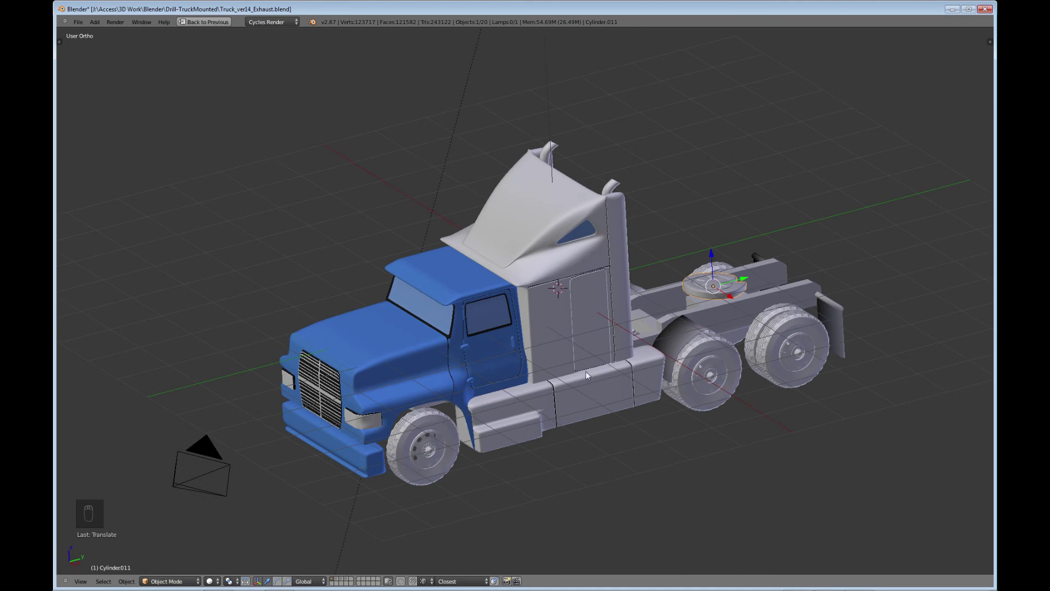
{"action": "middle_click_drag", "start_coordinate": [589, 376], "coordinate": [629, 418]}
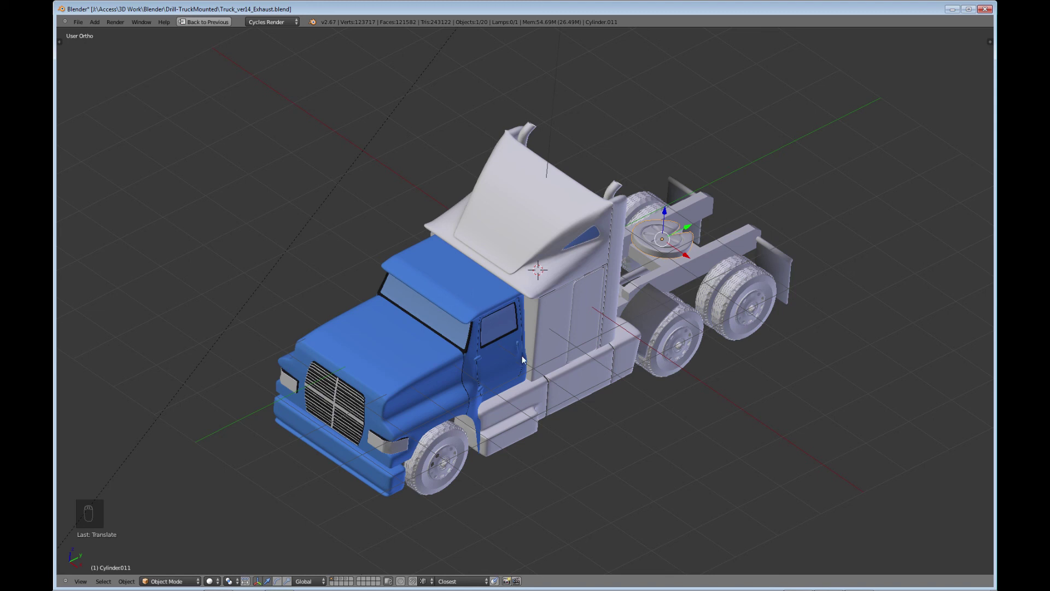
{"action": "middle_click_drag", "start_coordinate": [522, 355], "coordinate": [431, 245]}
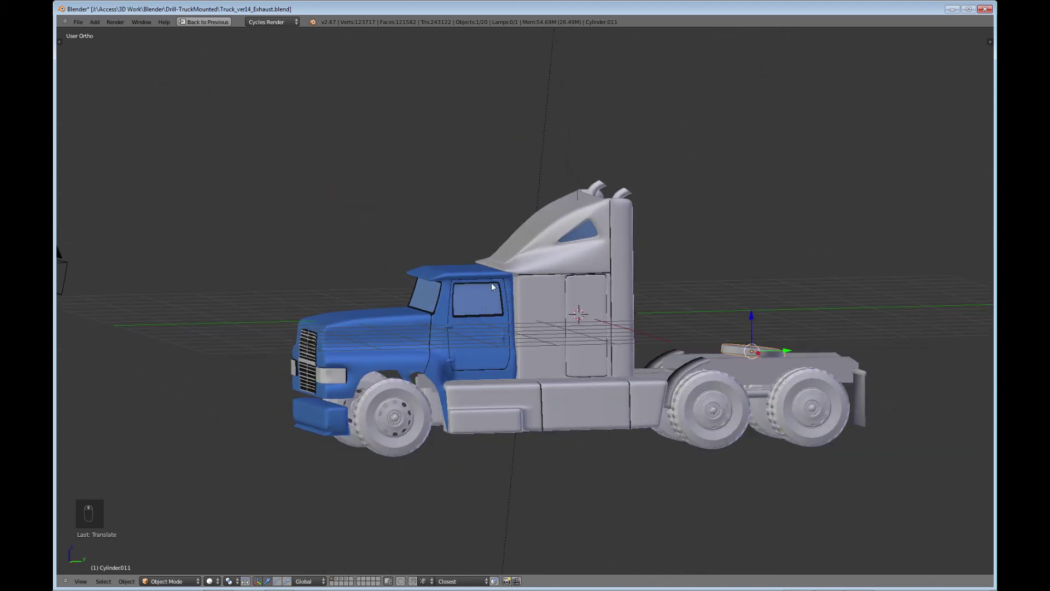
{"action": "middle_click_drag", "start_coordinate": [486, 283], "coordinate": [564, 310]}
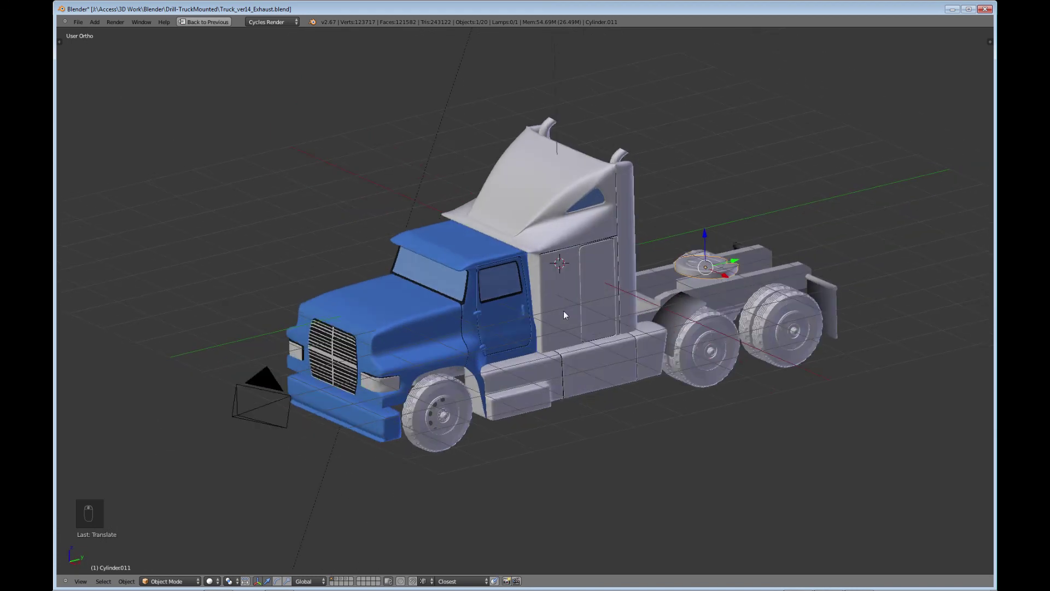